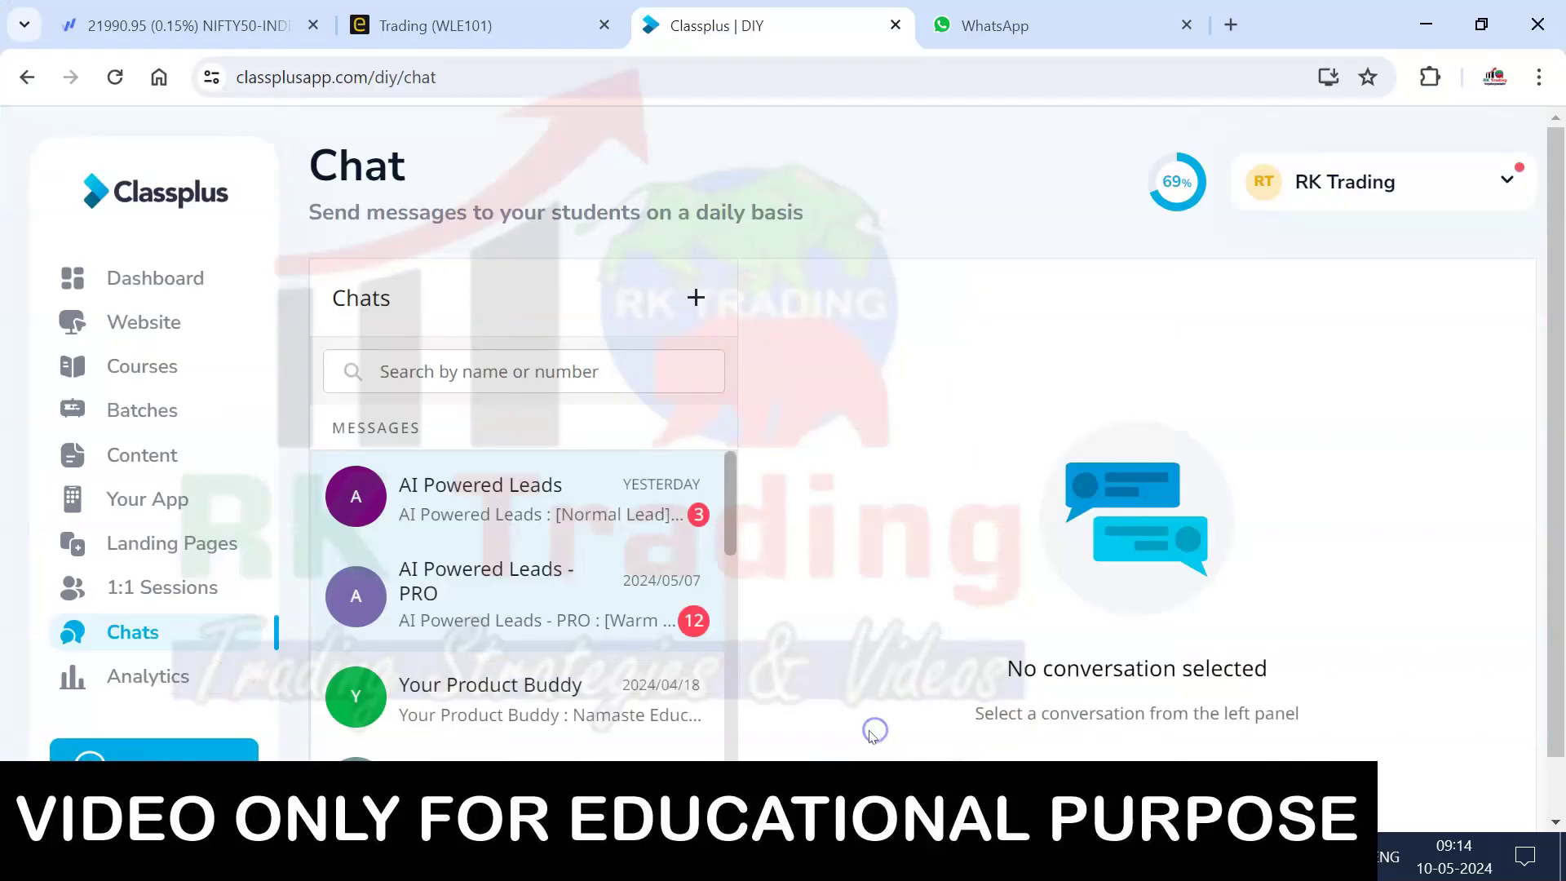
# - Switch to the Fyers NIFTY50 daily chart and maximize its price pane
pyautogui.click(263, 30)
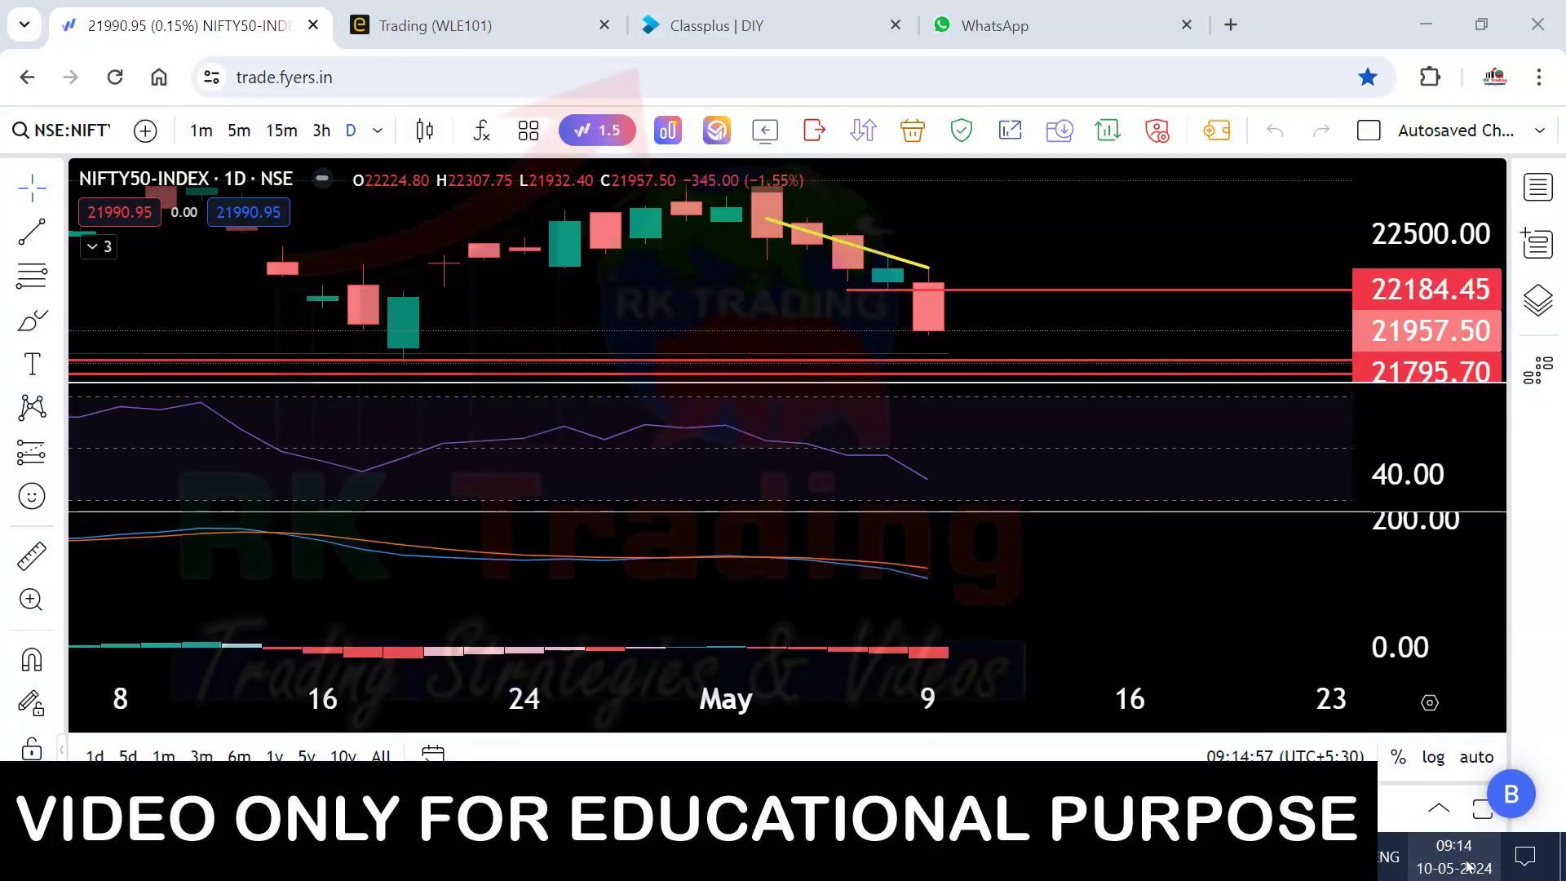
pyautogui.click(1468, 866)
pyautogui.click(1027, 241)
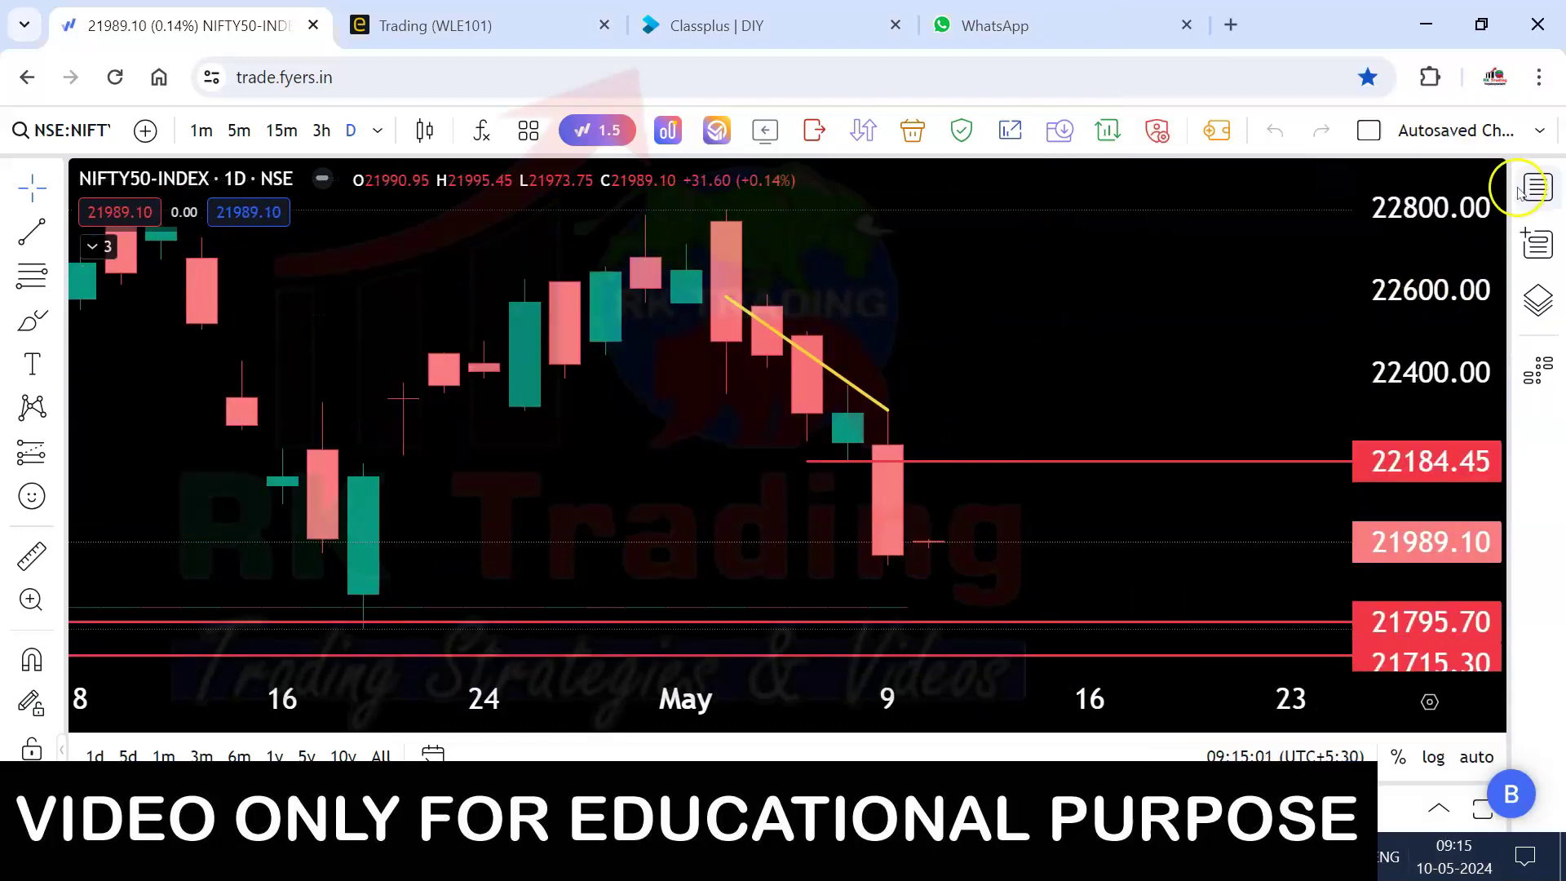
# - Switch to Espresso, check the position report, and return to the My Screen chart view
pyautogui.click(517, 23)
pyautogui.moveTo(926, 167)
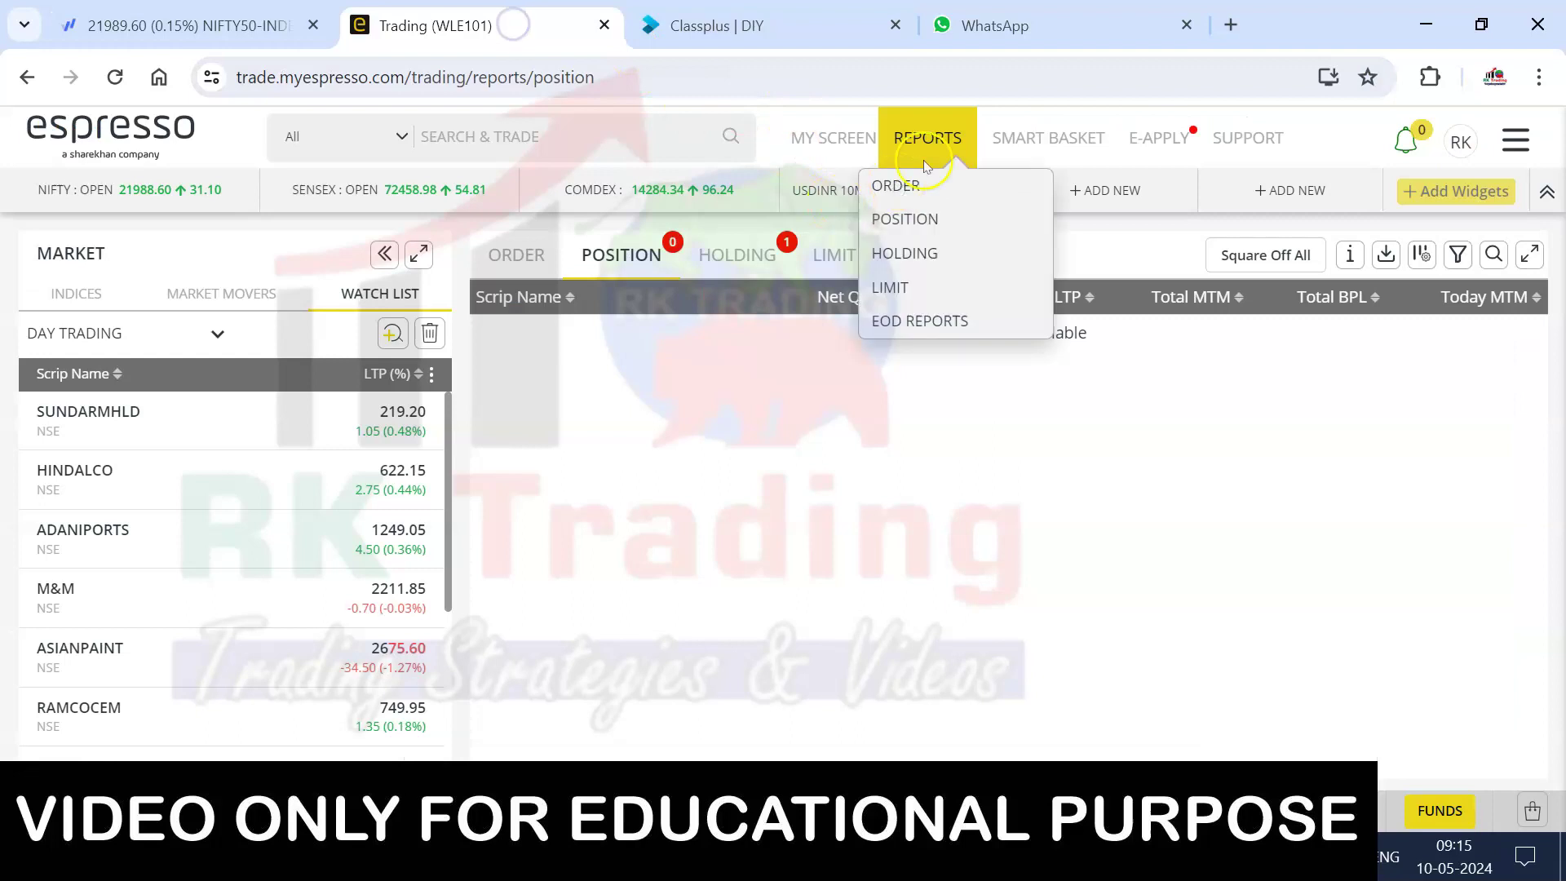
pyautogui.click(916, 217)
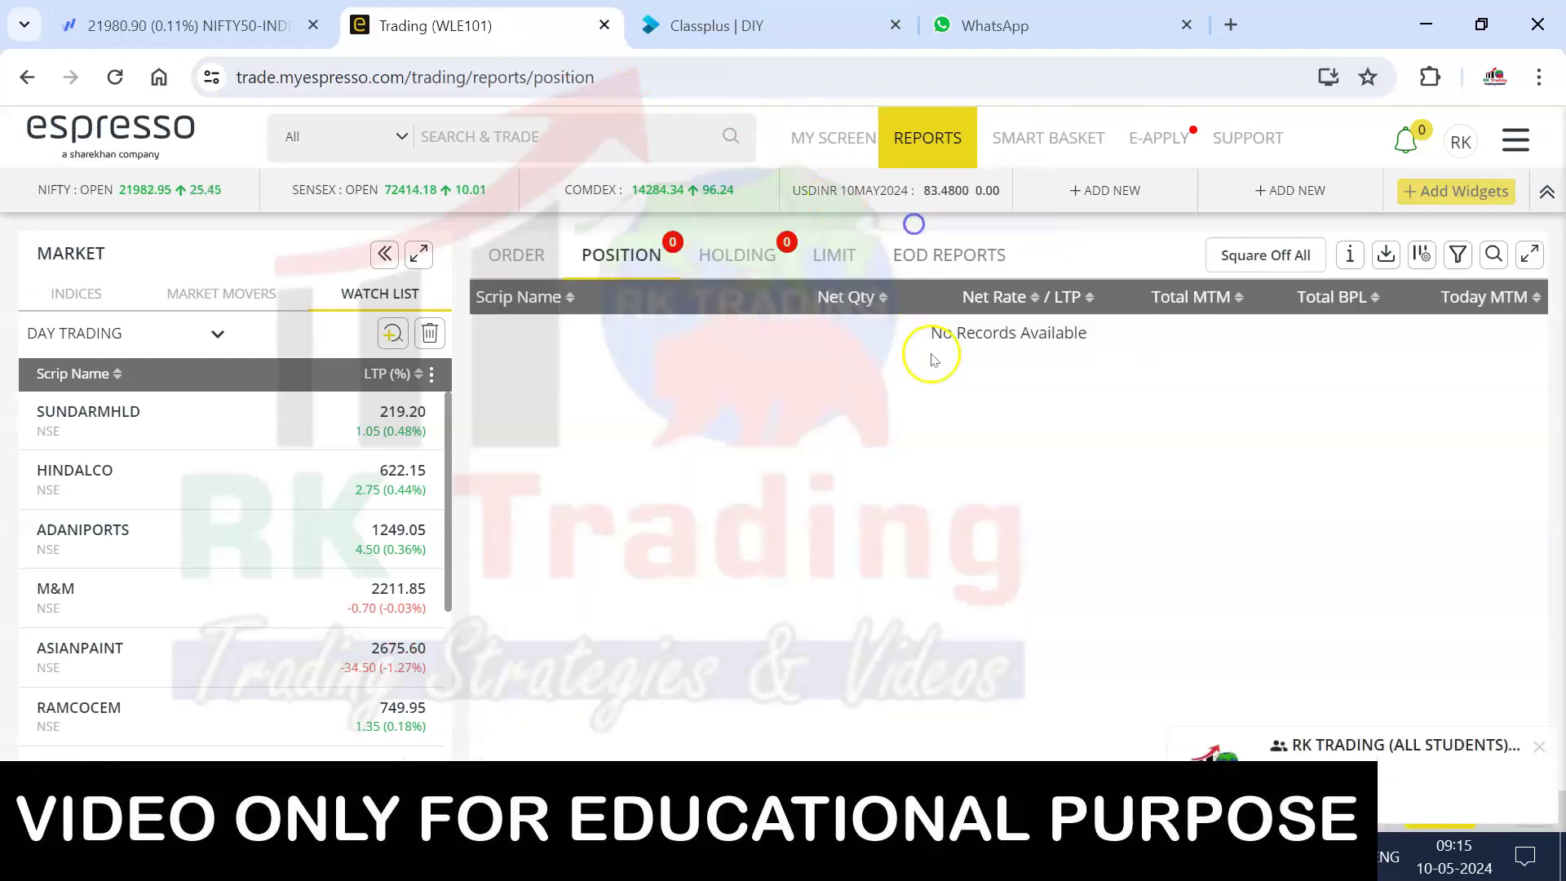
pyautogui.click(840, 145)
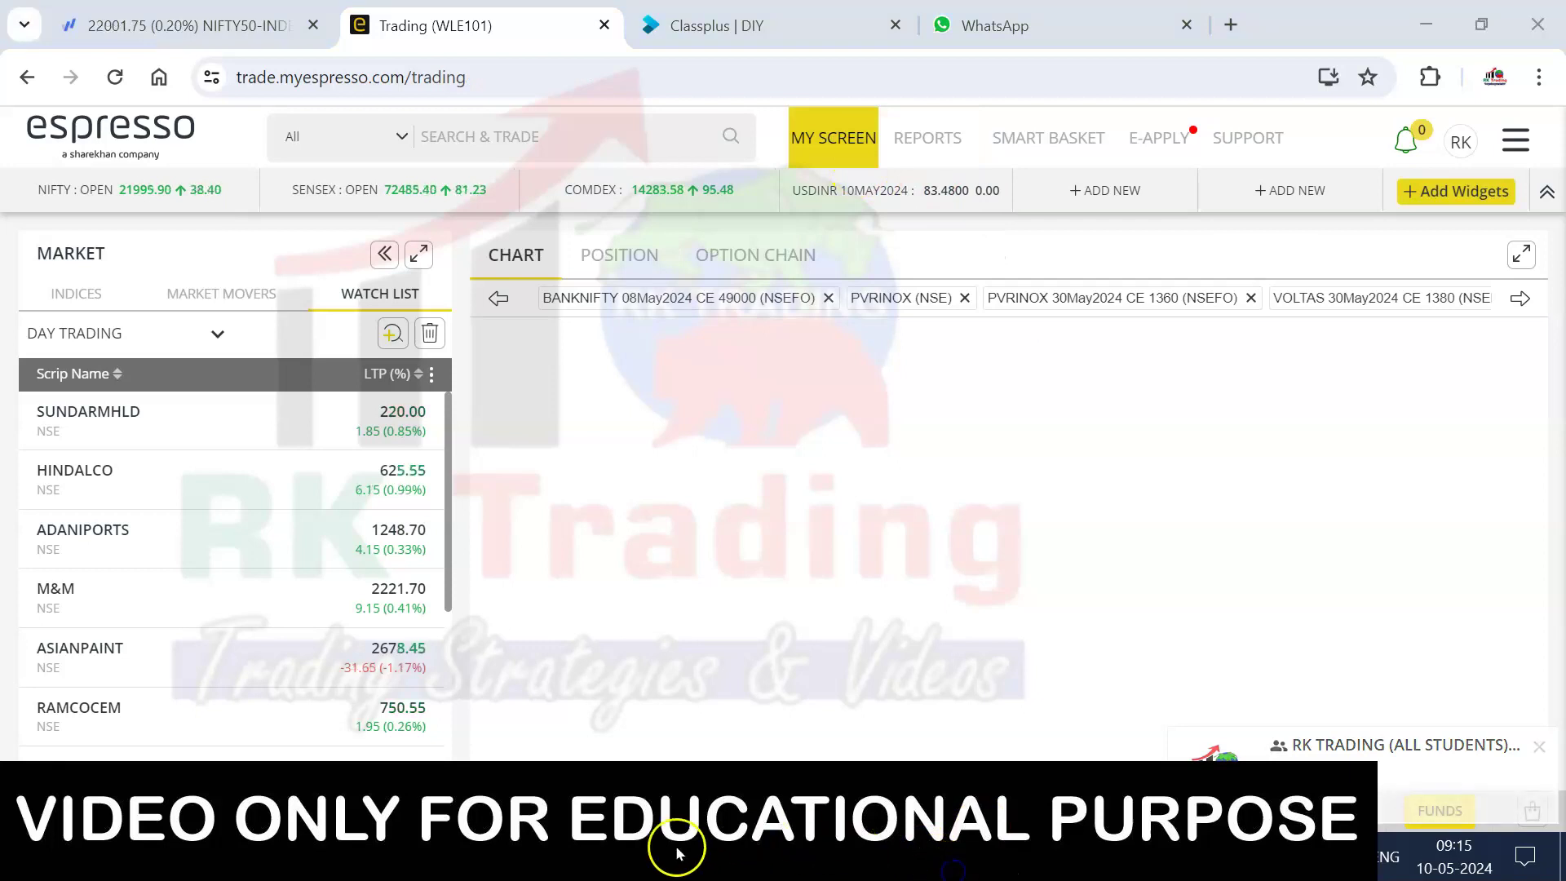
# - Switch to the Challenge1% workbook in Excel and set the quantity of the 09-05-2024 Banknifty 48300ce trade to 30
pyautogui.click(620, 861)
pyautogui.scroll(-5, 382, 621)
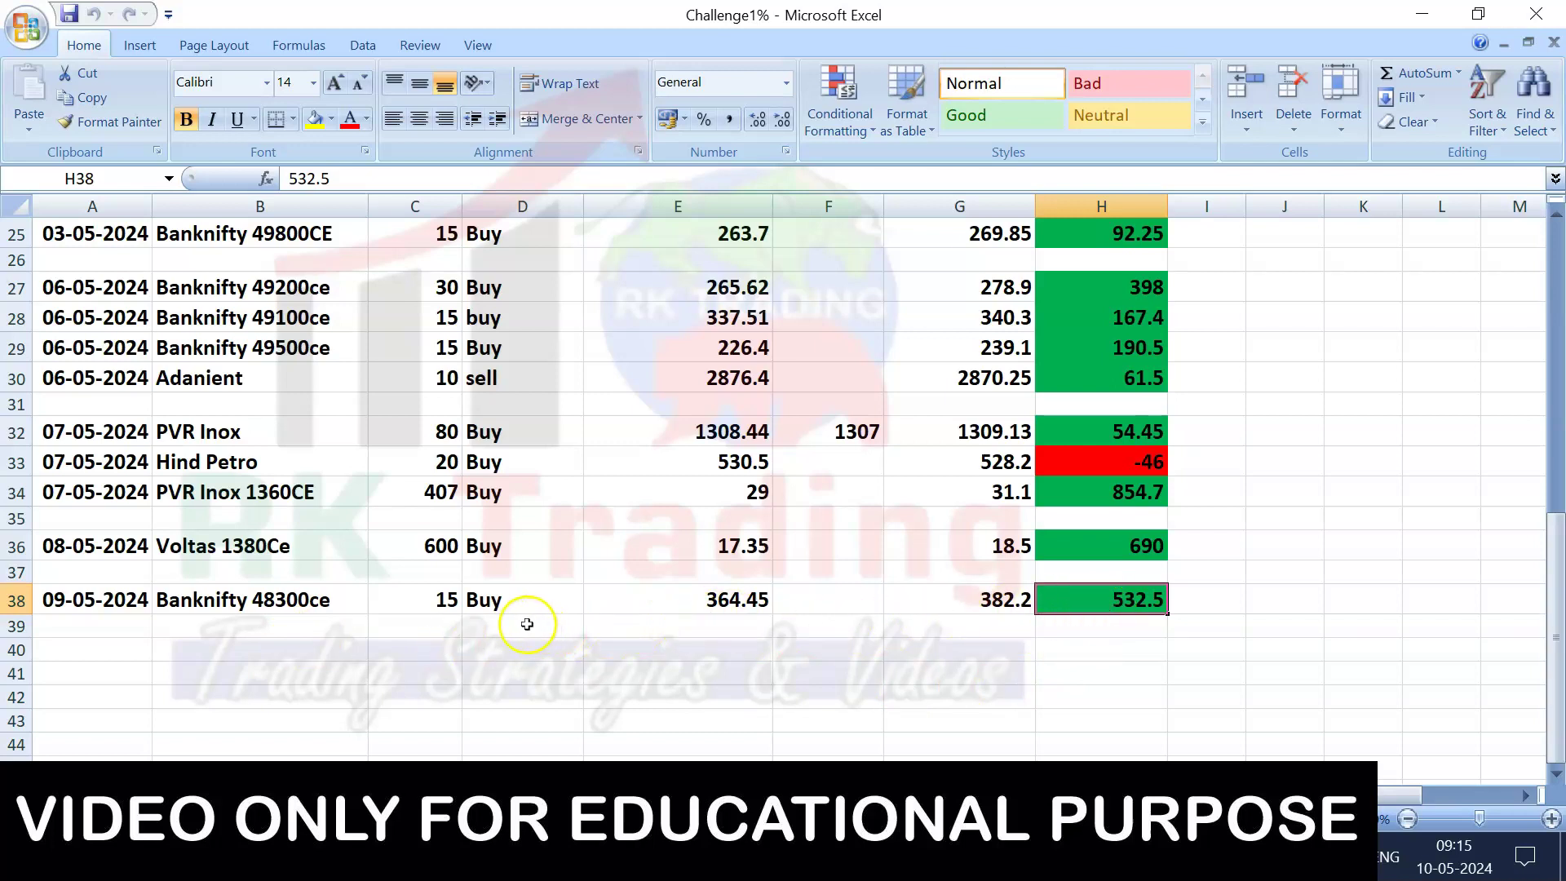
pyautogui.click(448, 605)
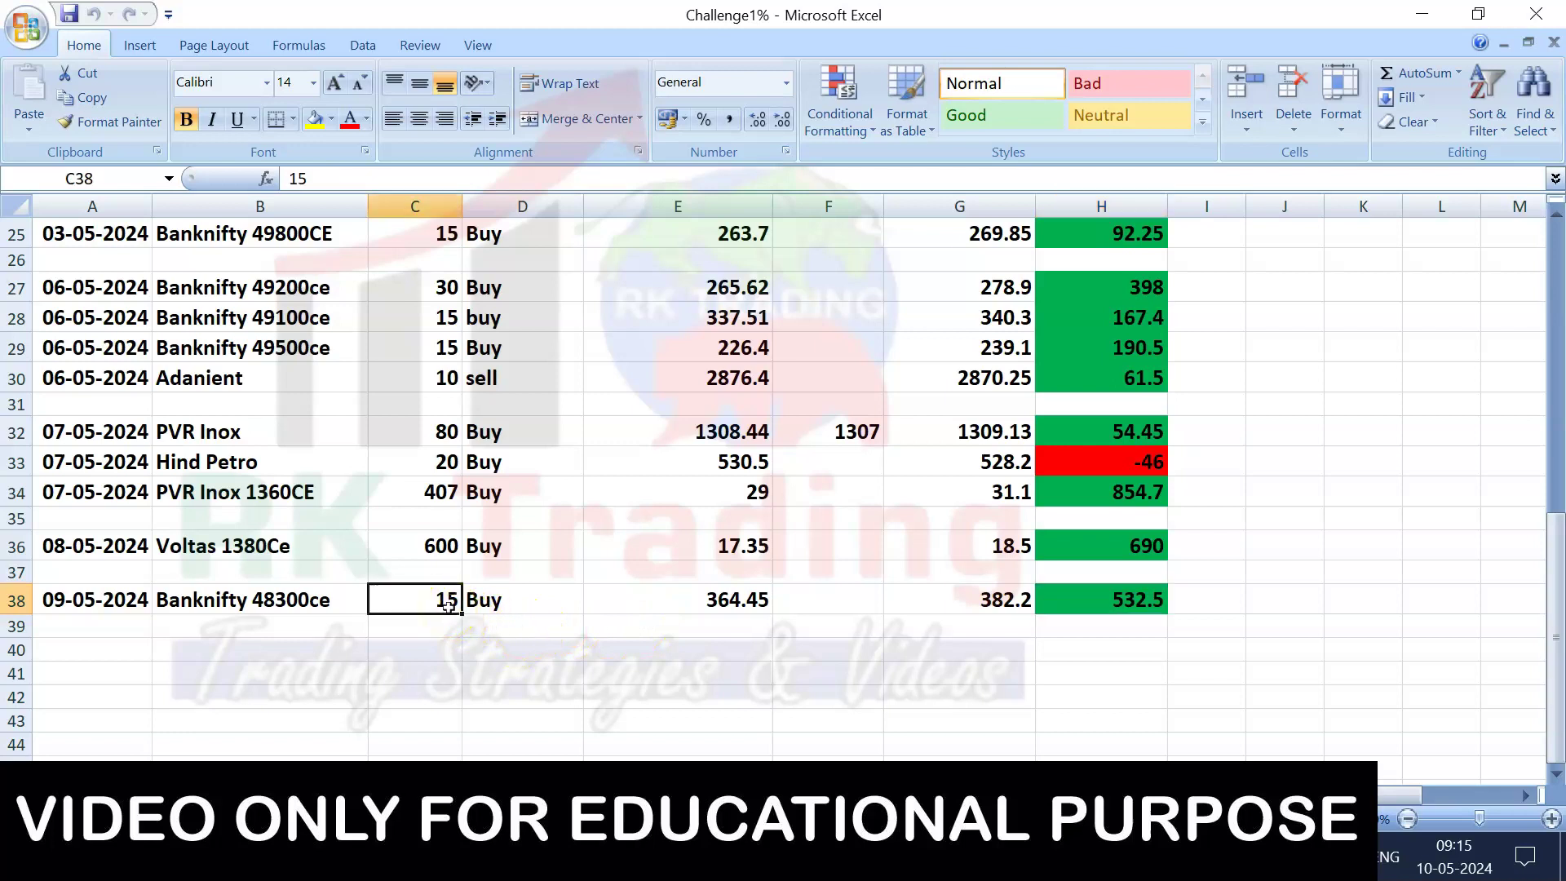
pyautogui.write('3')
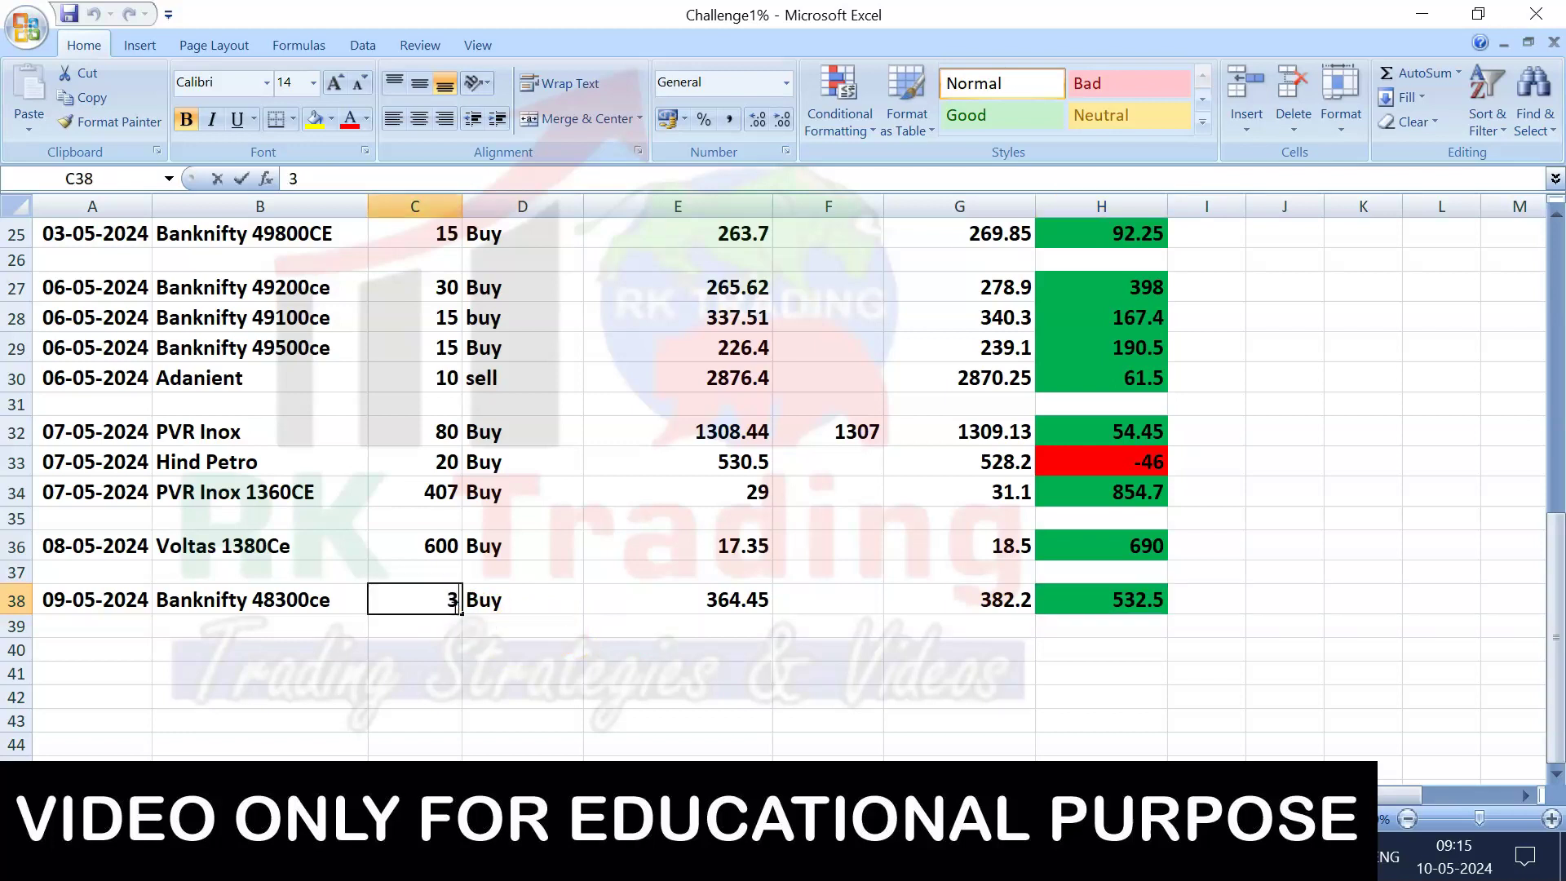
pyautogui.write('0')
pyautogui.click(505, 682)
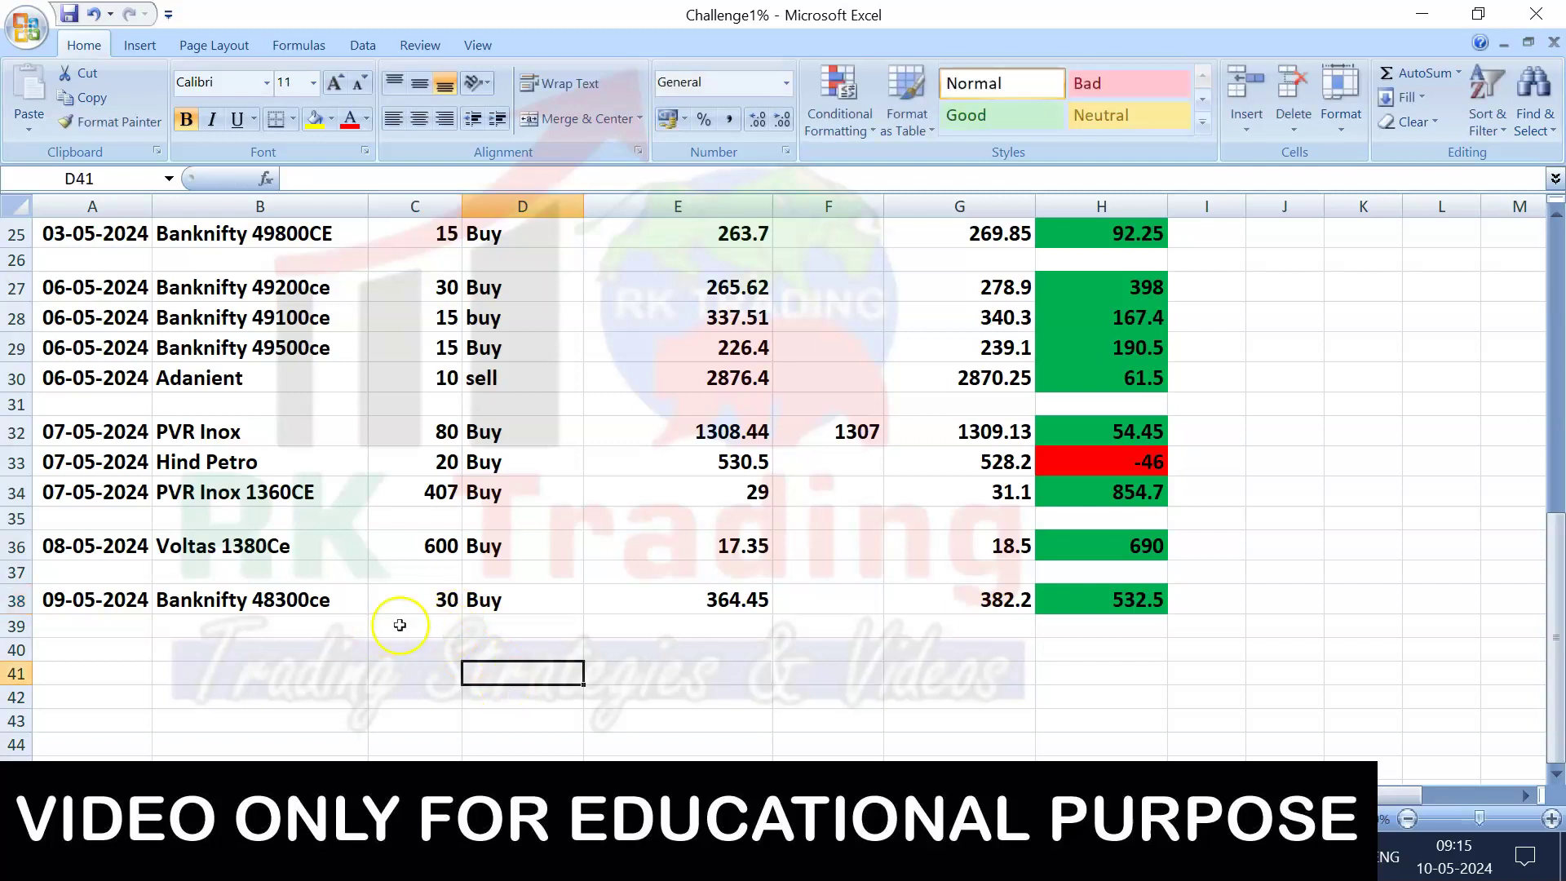
pyautogui.click(429, 603)
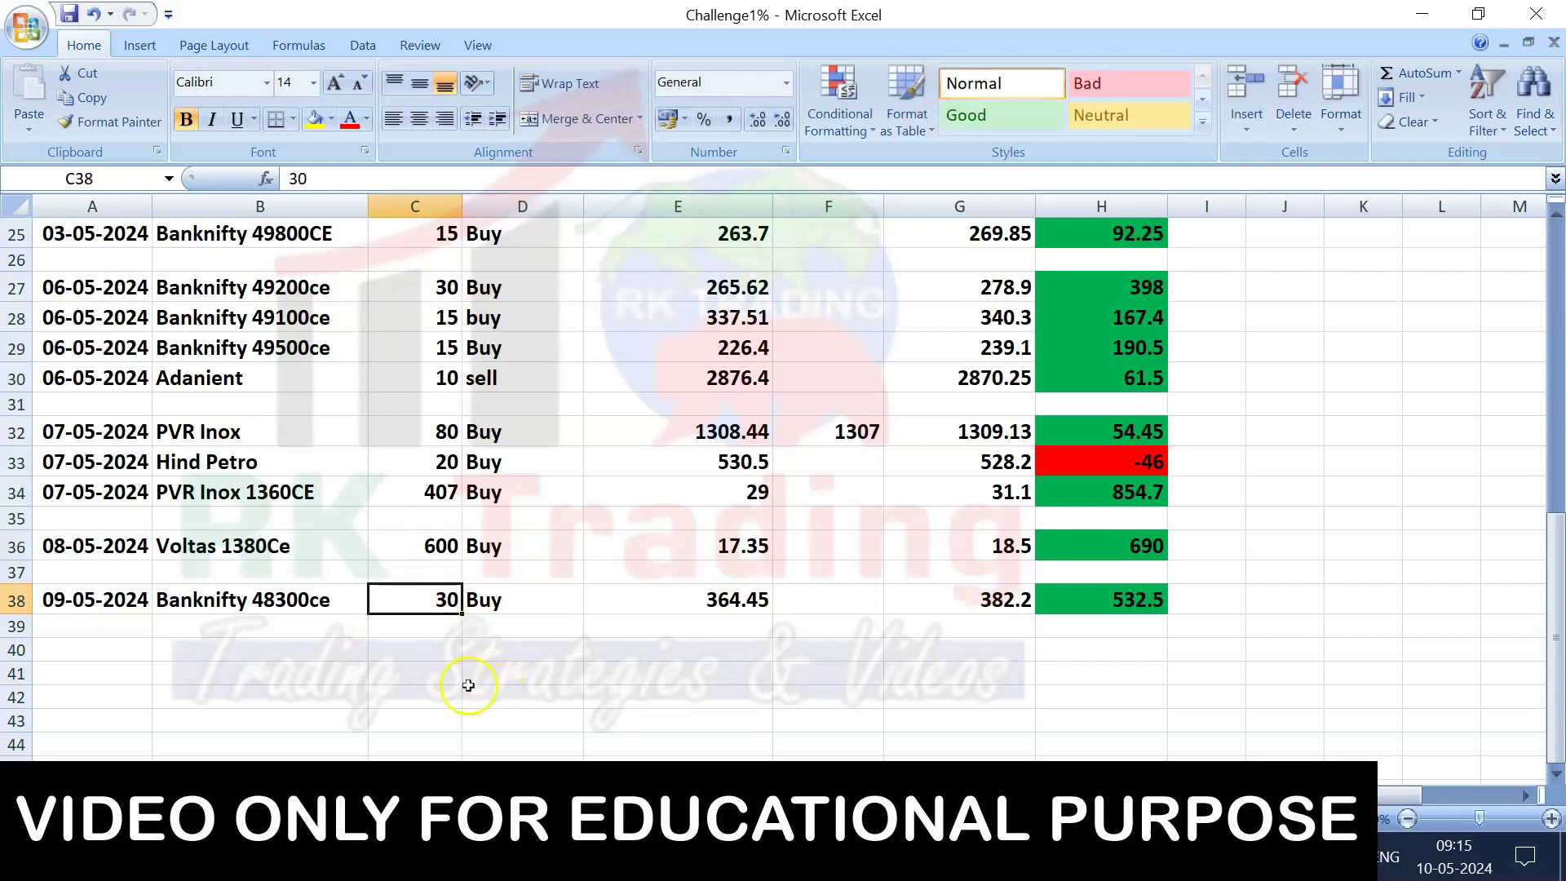
# - Review the challenge amount in the sheet header and the logged trades down to the latest entry
pyautogui.click(952, 844)
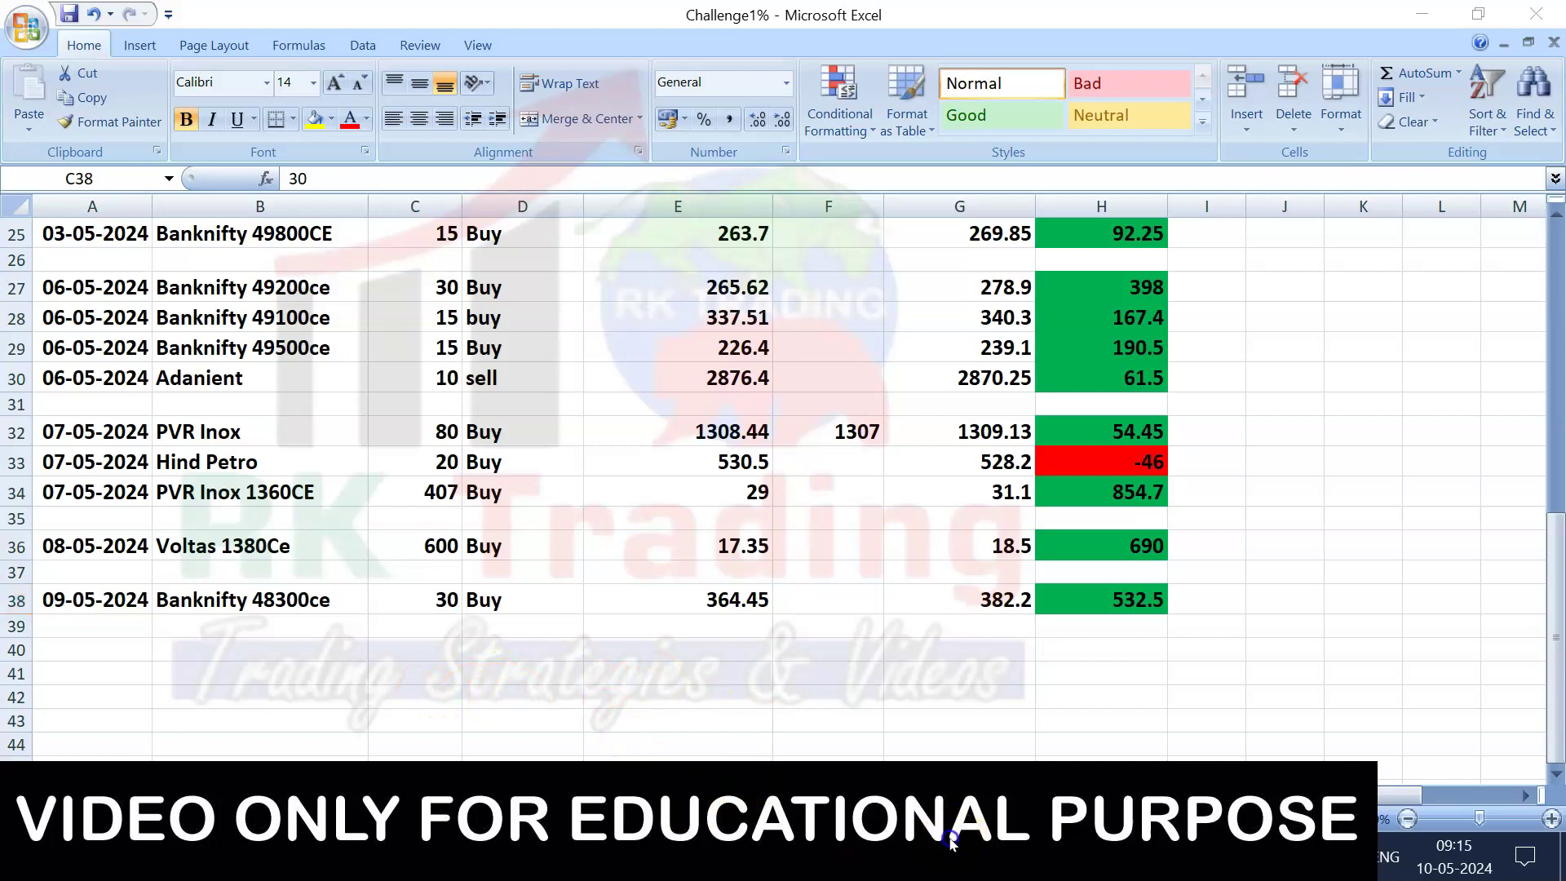
pyautogui.scroll(8, 881, 586)
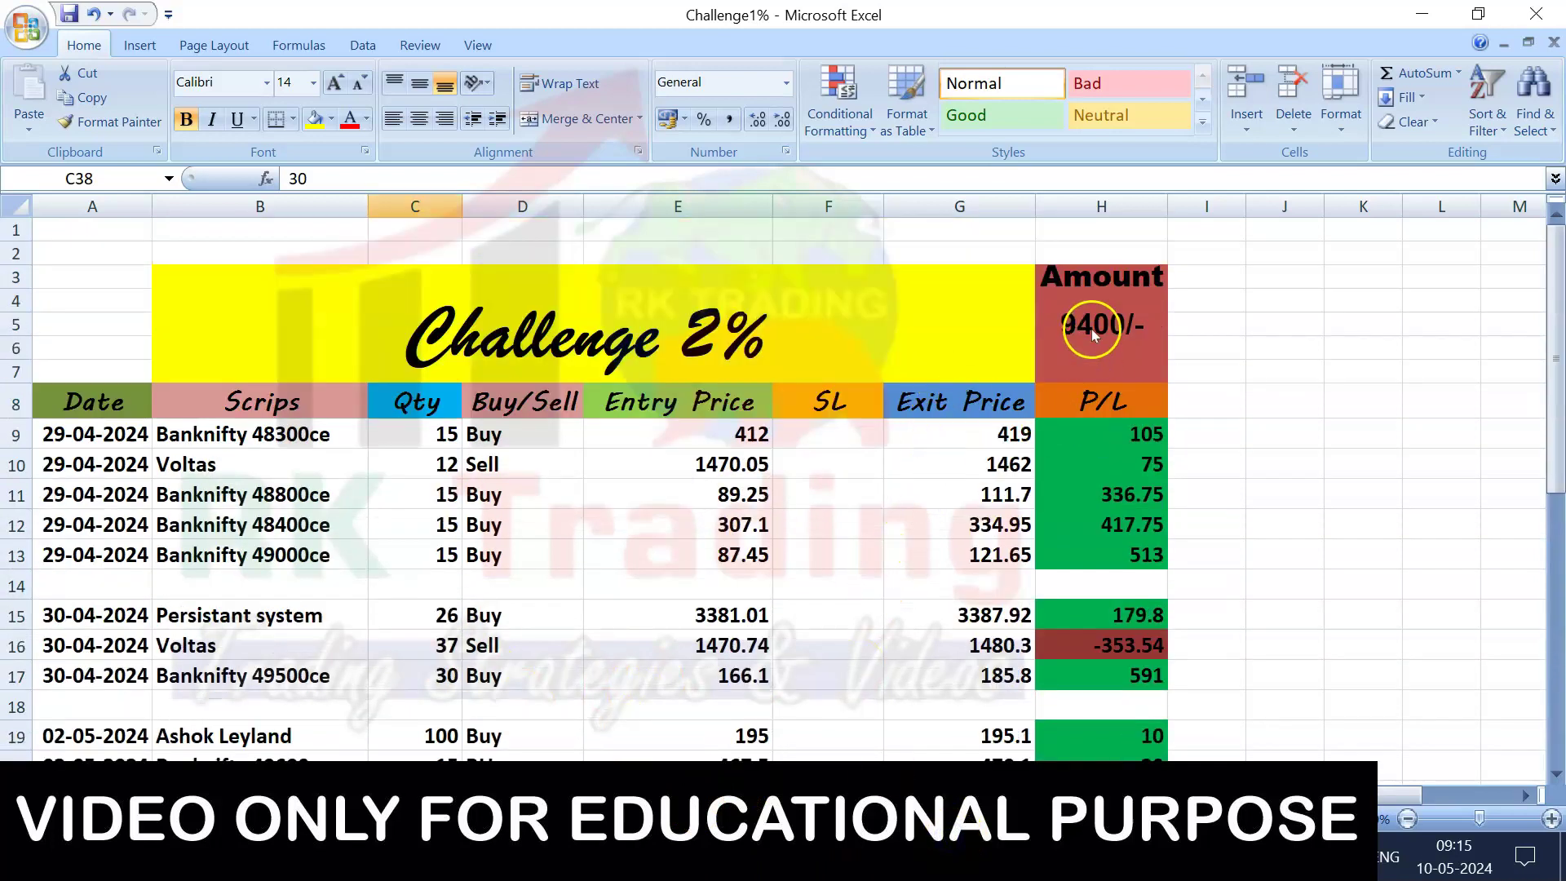
pyautogui.click(1297, 522)
pyautogui.scroll(-14, 1297, 535)
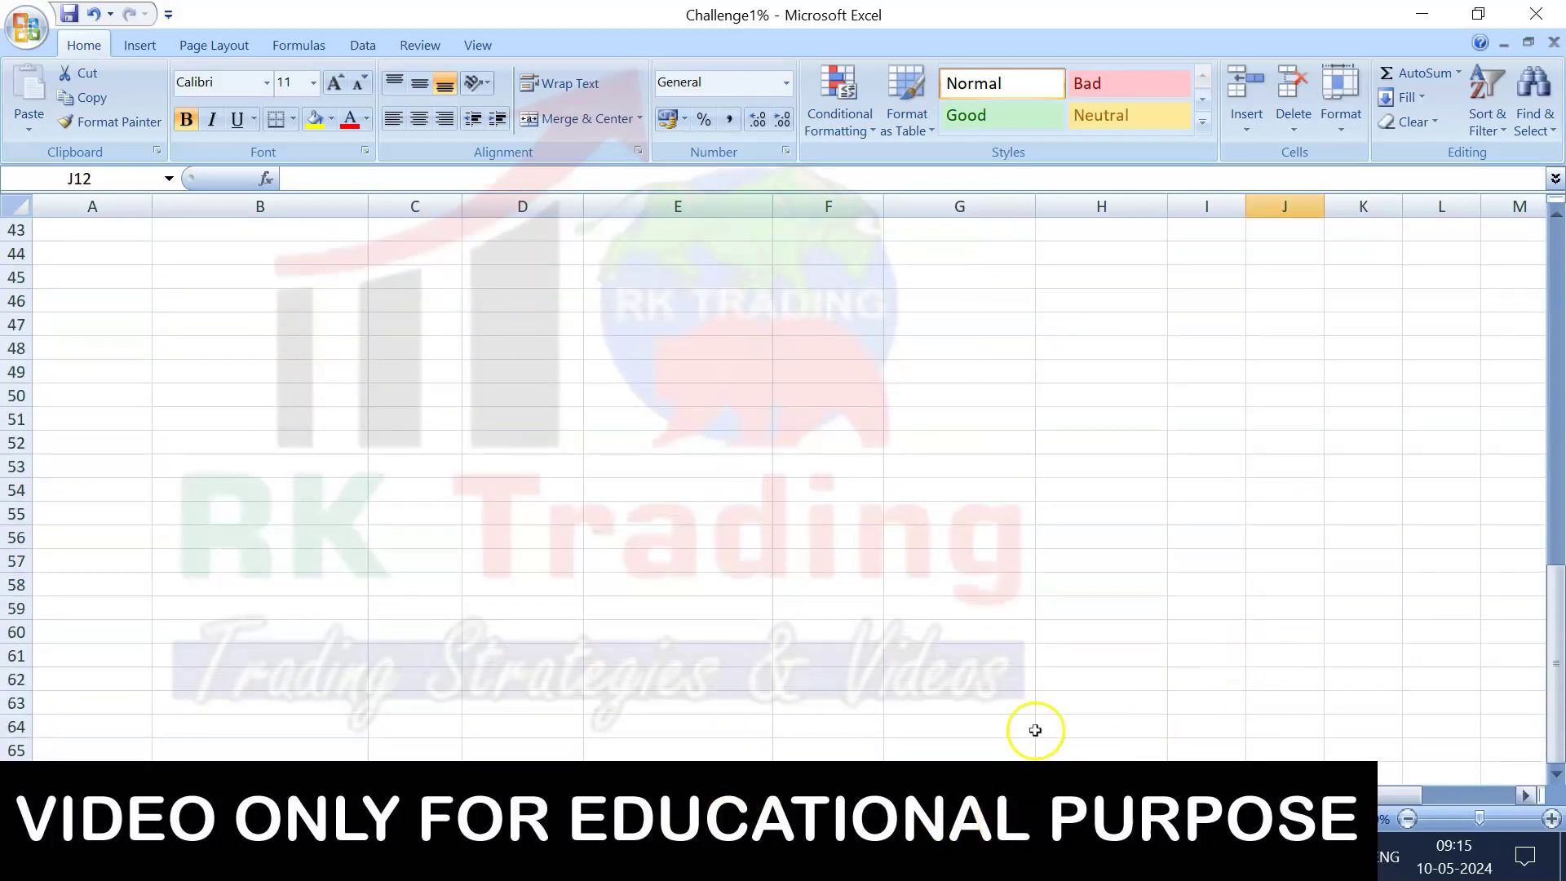
pyautogui.scroll(7, 1036, 715)
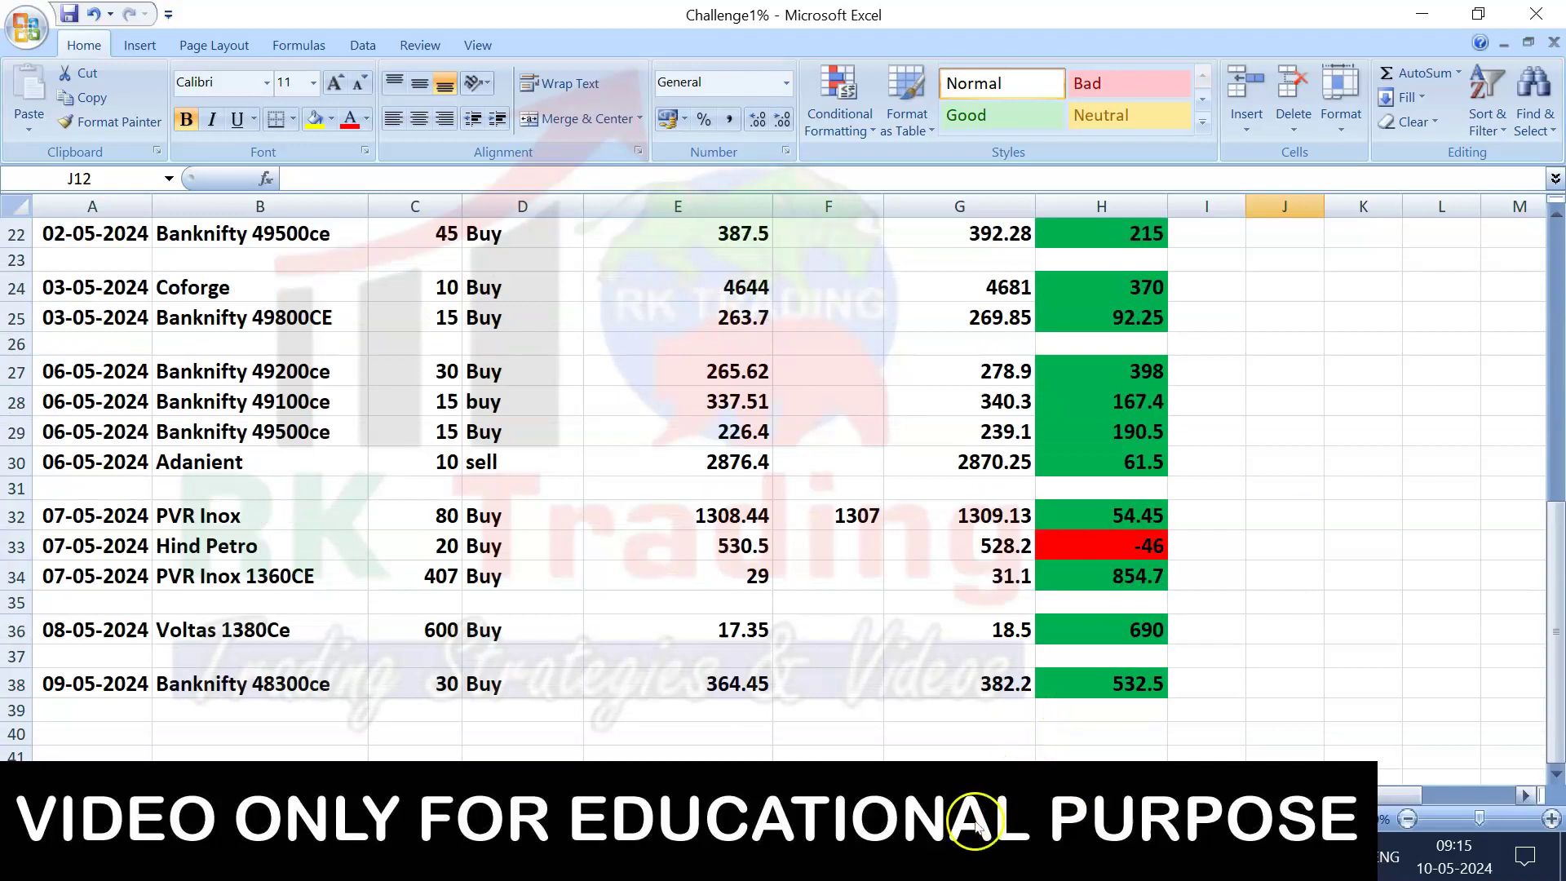
# - Switch back to Espresso and compress the price scale of the TVSMOTOR 30May2024 PE 1960 chart
pyautogui.click(957, 842)
pyautogui.click(867, 855)
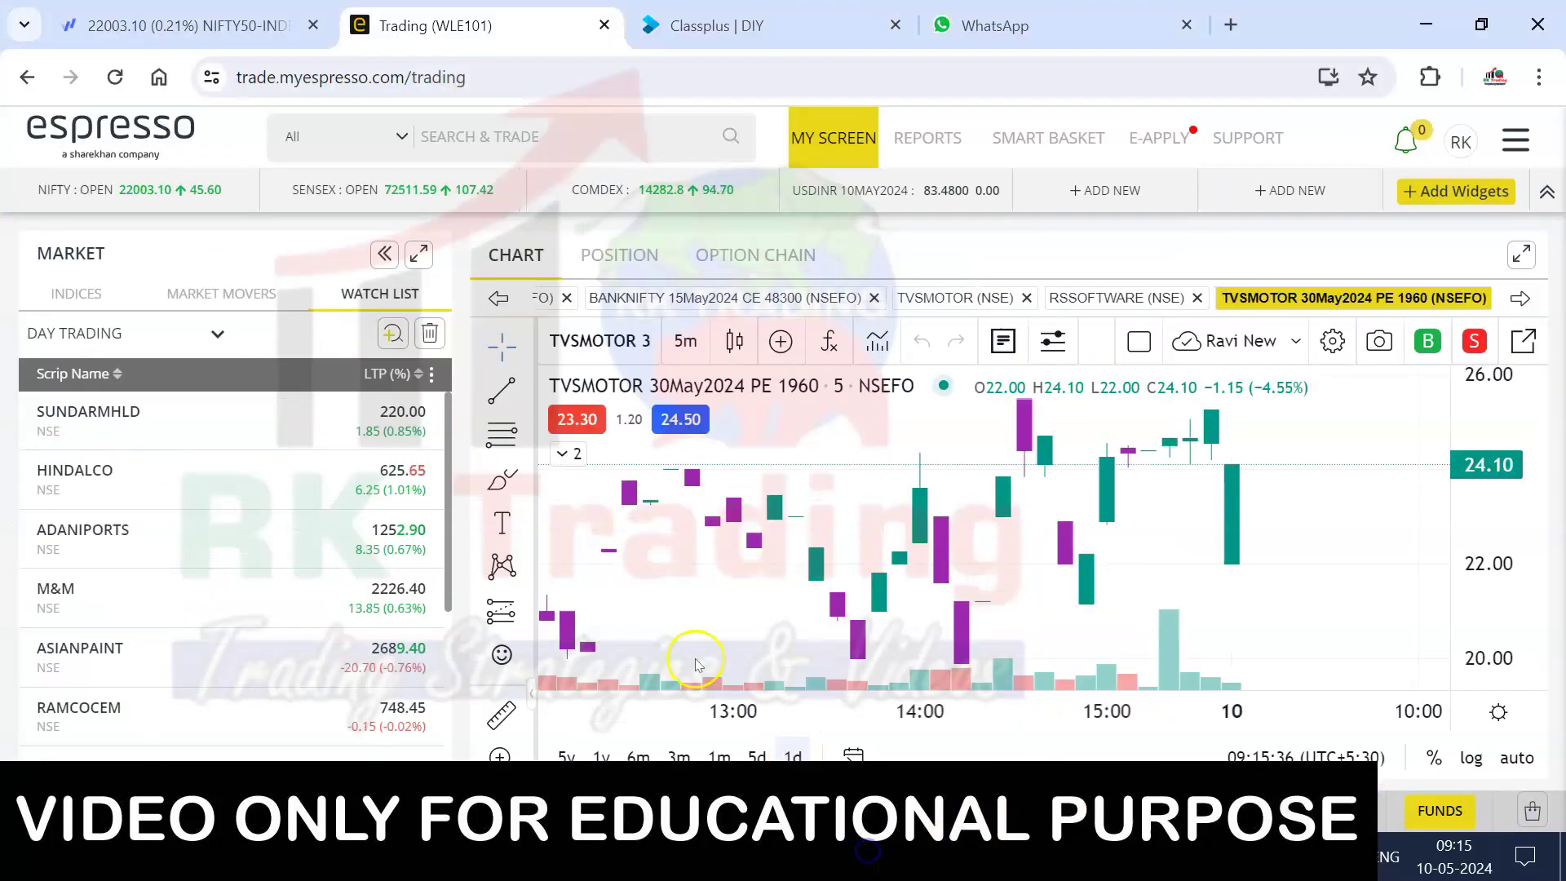
pyautogui.moveTo(1510, 517); pyautogui.dragTo(1398, 640)
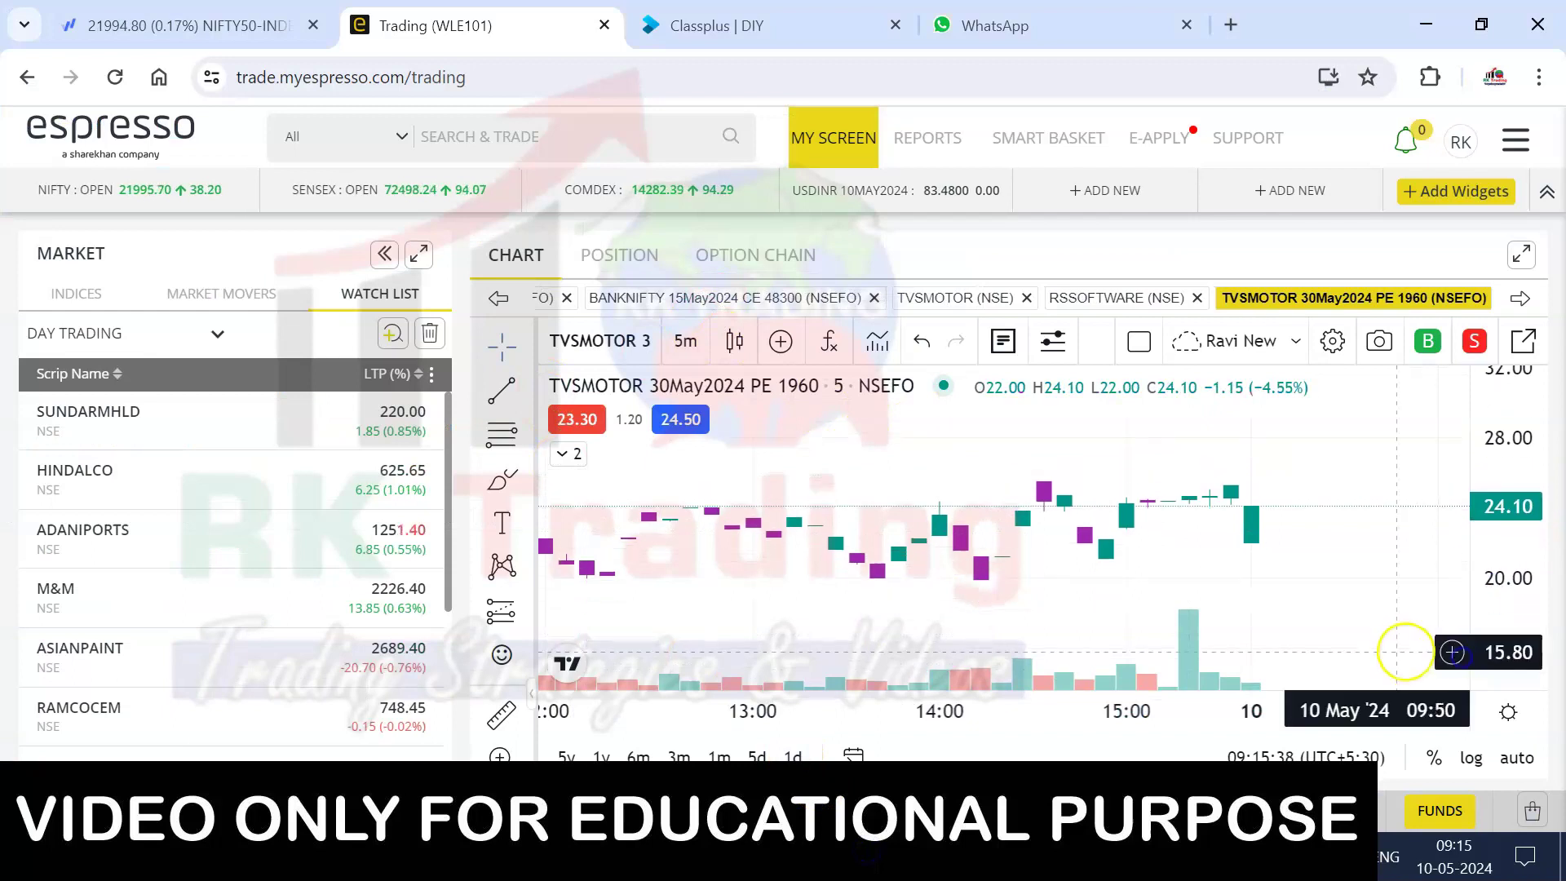
# - Return to Fyers, show the day trading01 watchlist and load the Nifty Bank index chart from it
pyautogui.click(251, 29)
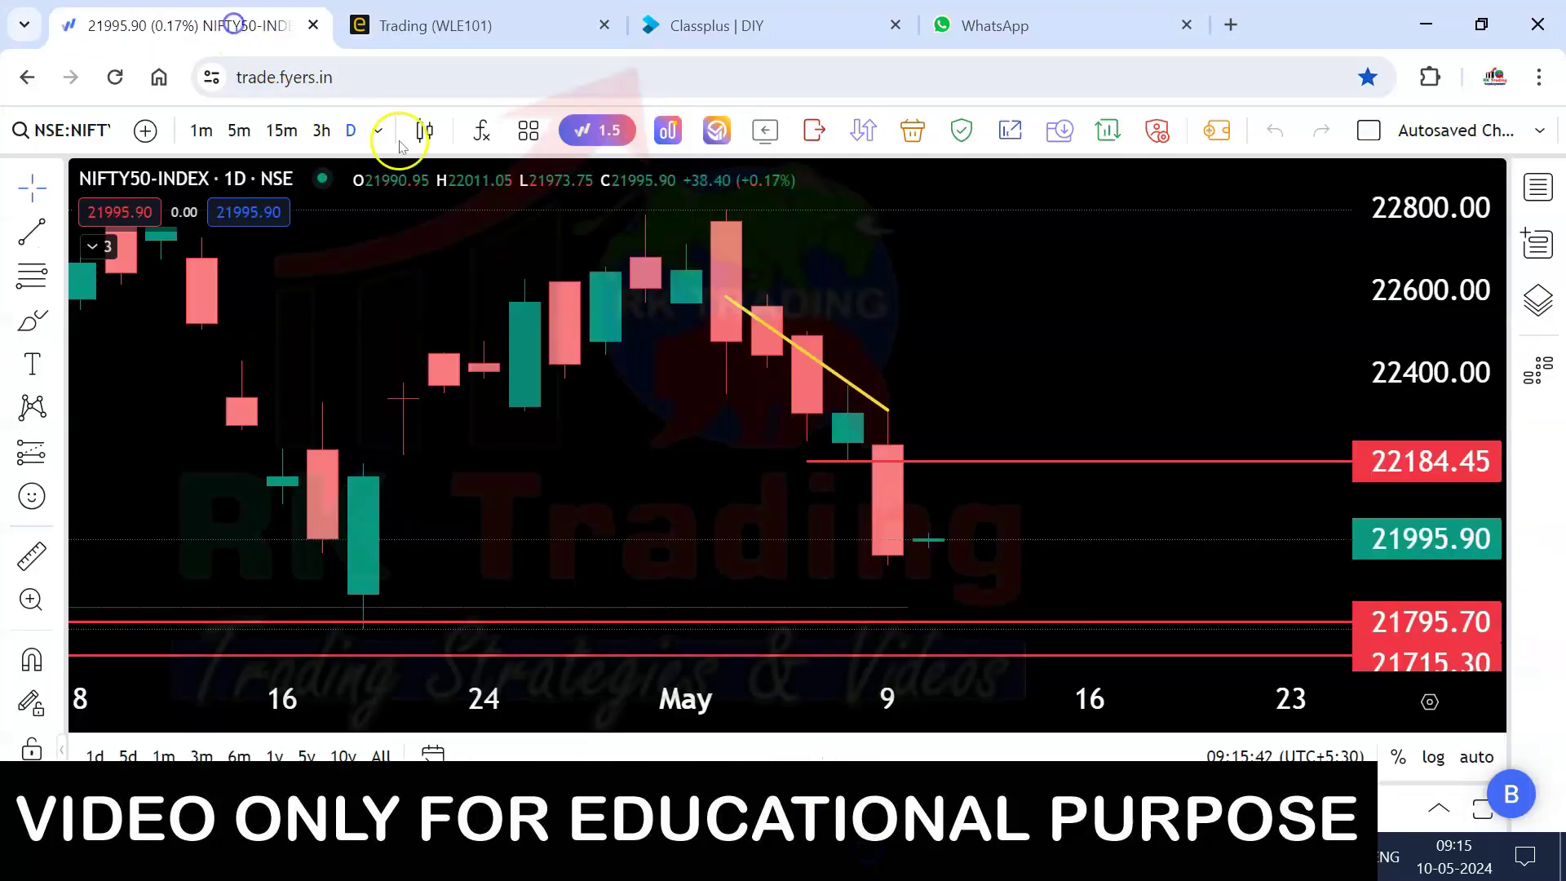
pyautogui.click(1537, 189)
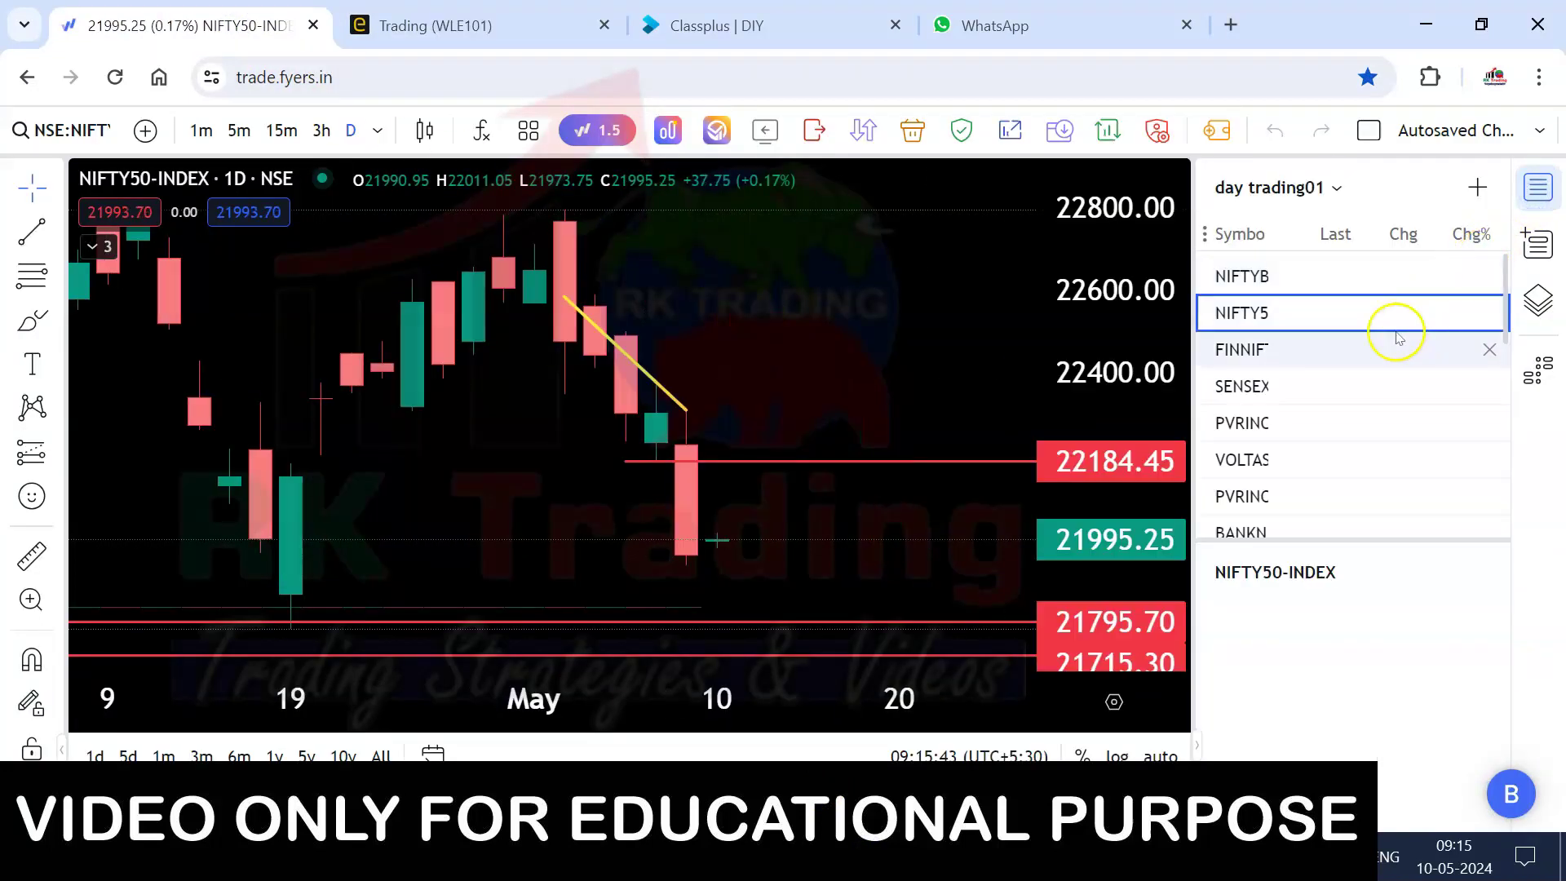
pyautogui.click(1341, 275)
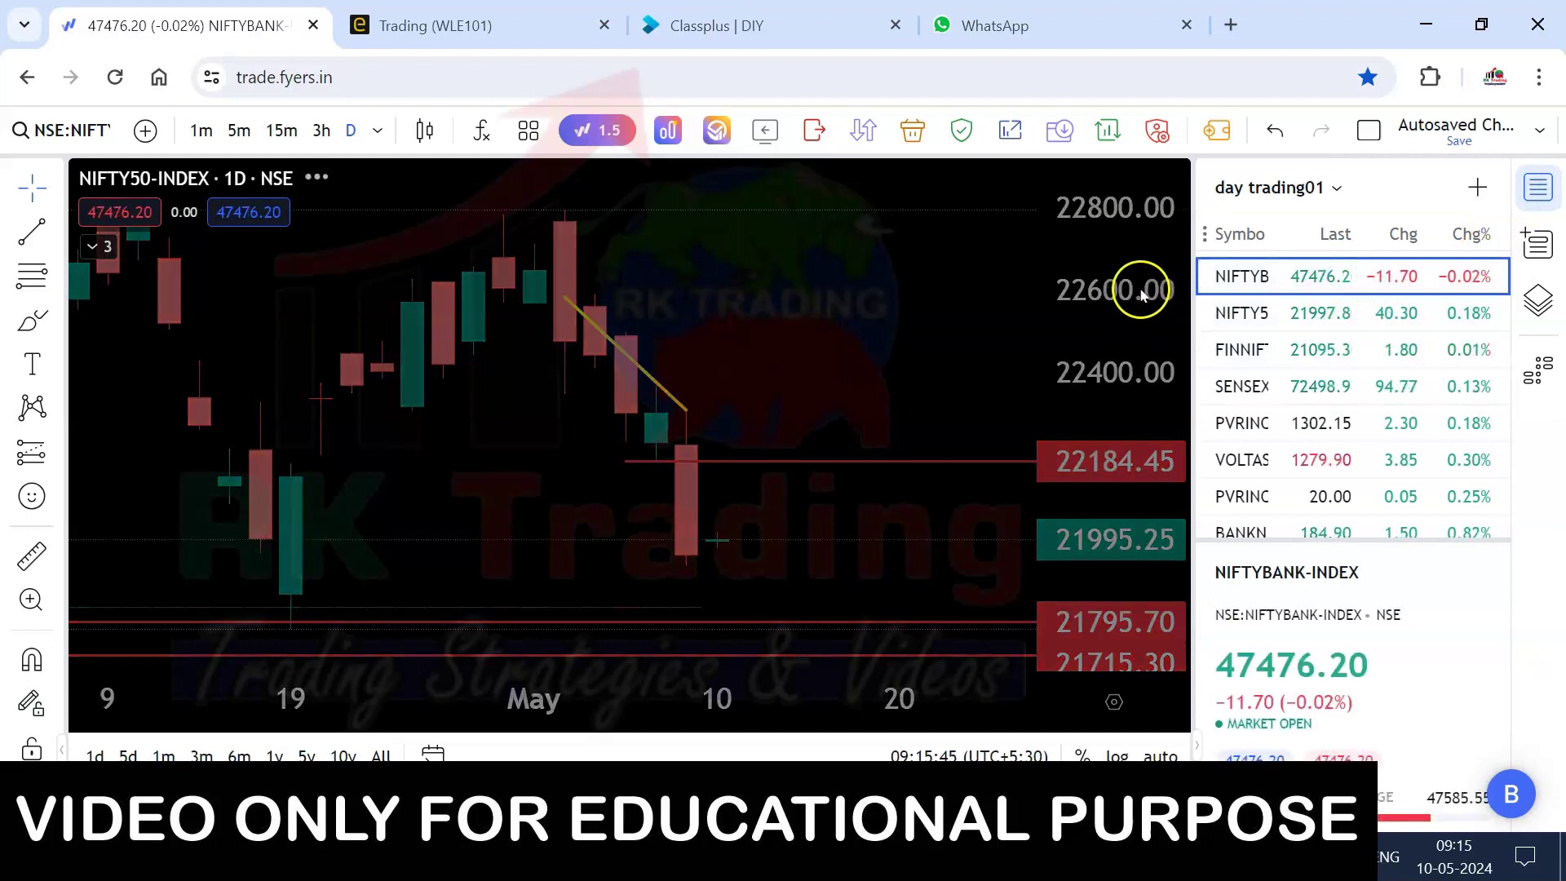
# - Set the Nifty Bank chart to the 15-minute timeframe and reset its price scale to fit the candles
pyautogui.click(282, 131)
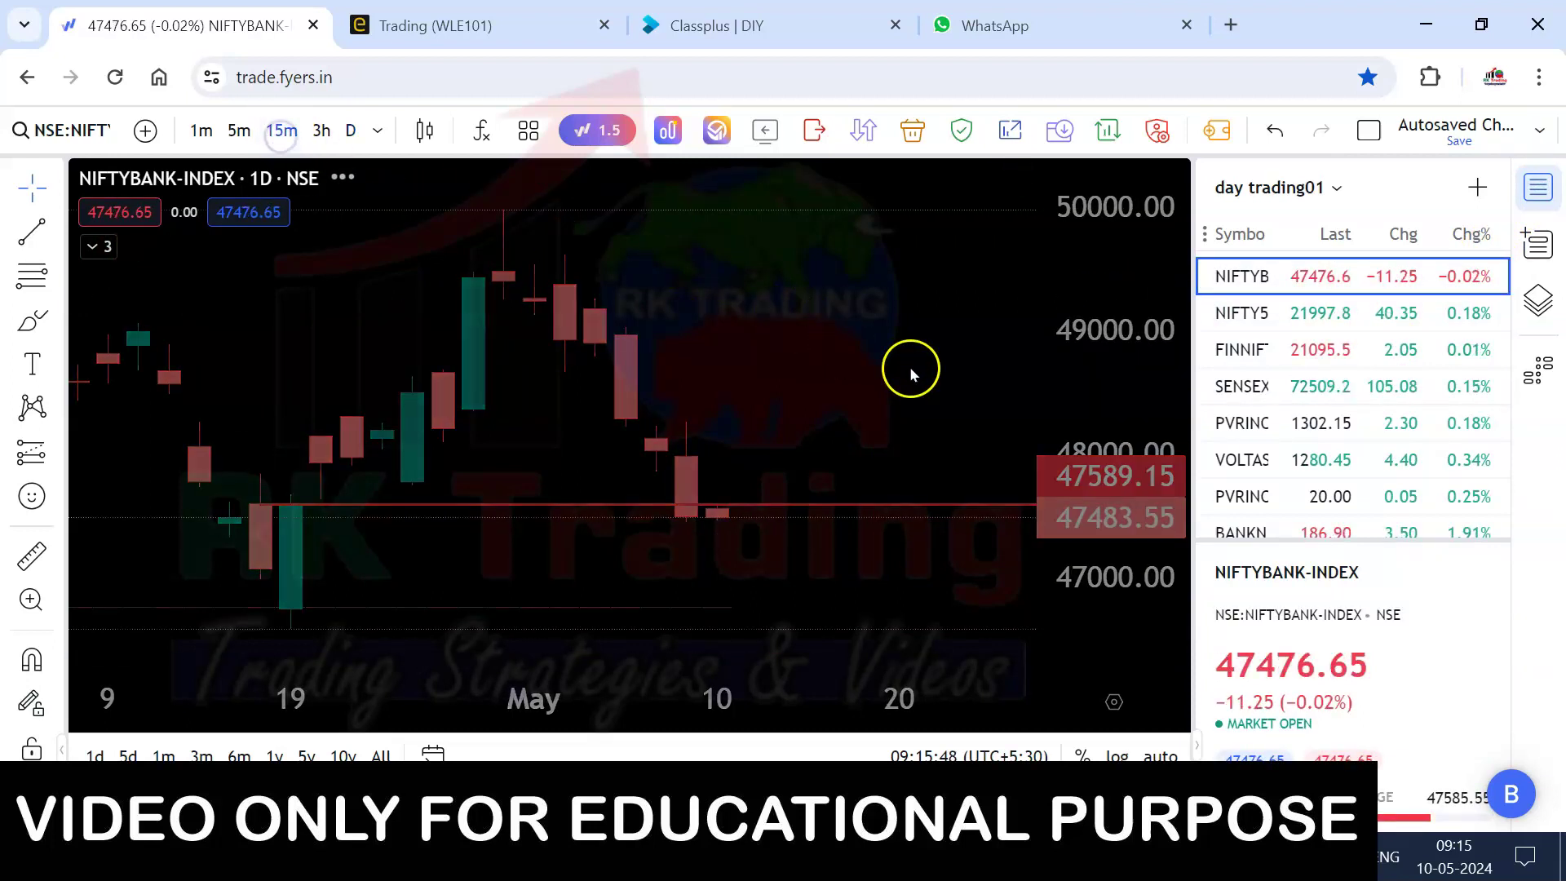
pyautogui.moveTo(1112, 322); pyautogui.dragTo(1119, 367)
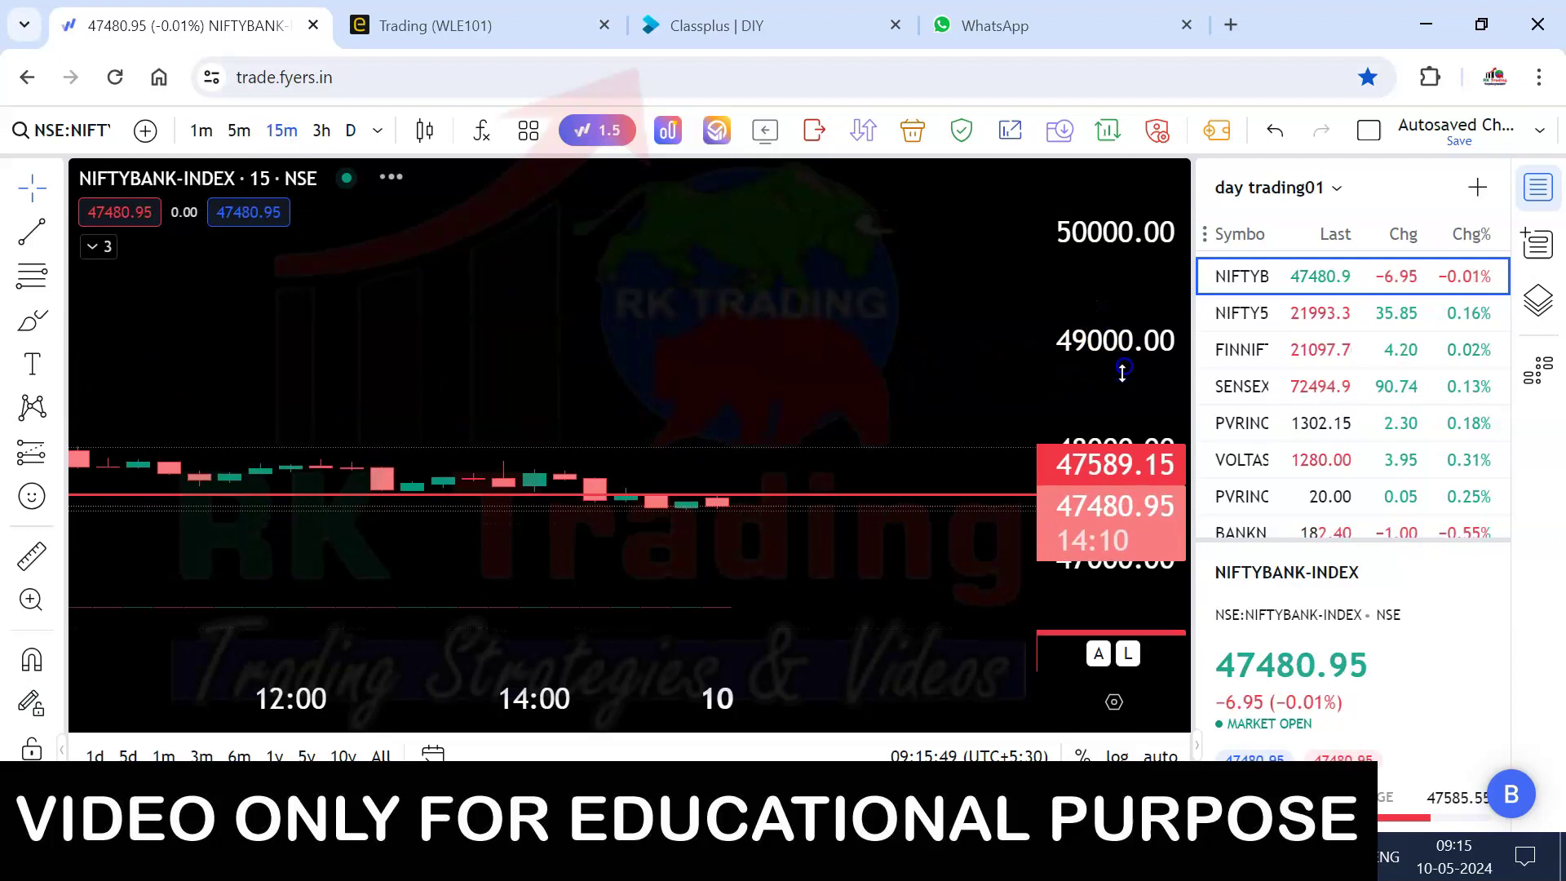
pyautogui.rightClick(1119, 366)
pyautogui.click(1197, 232)
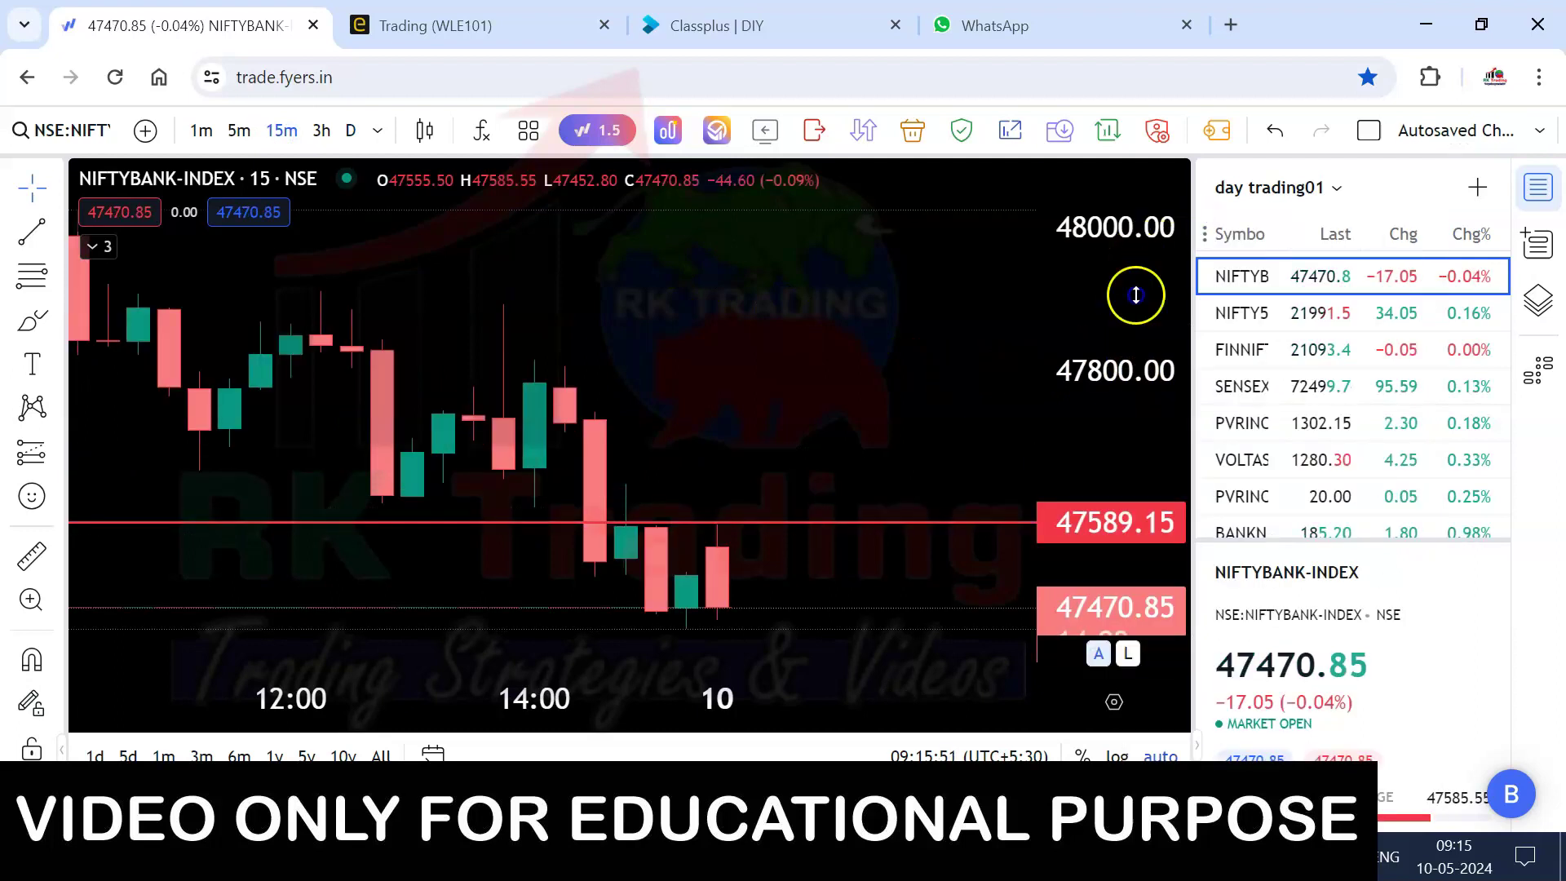
# - View the Nifty Bank chart on the daily timeframe, then set it to 5 minutes with more candles in view
pyautogui.click(351, 131)
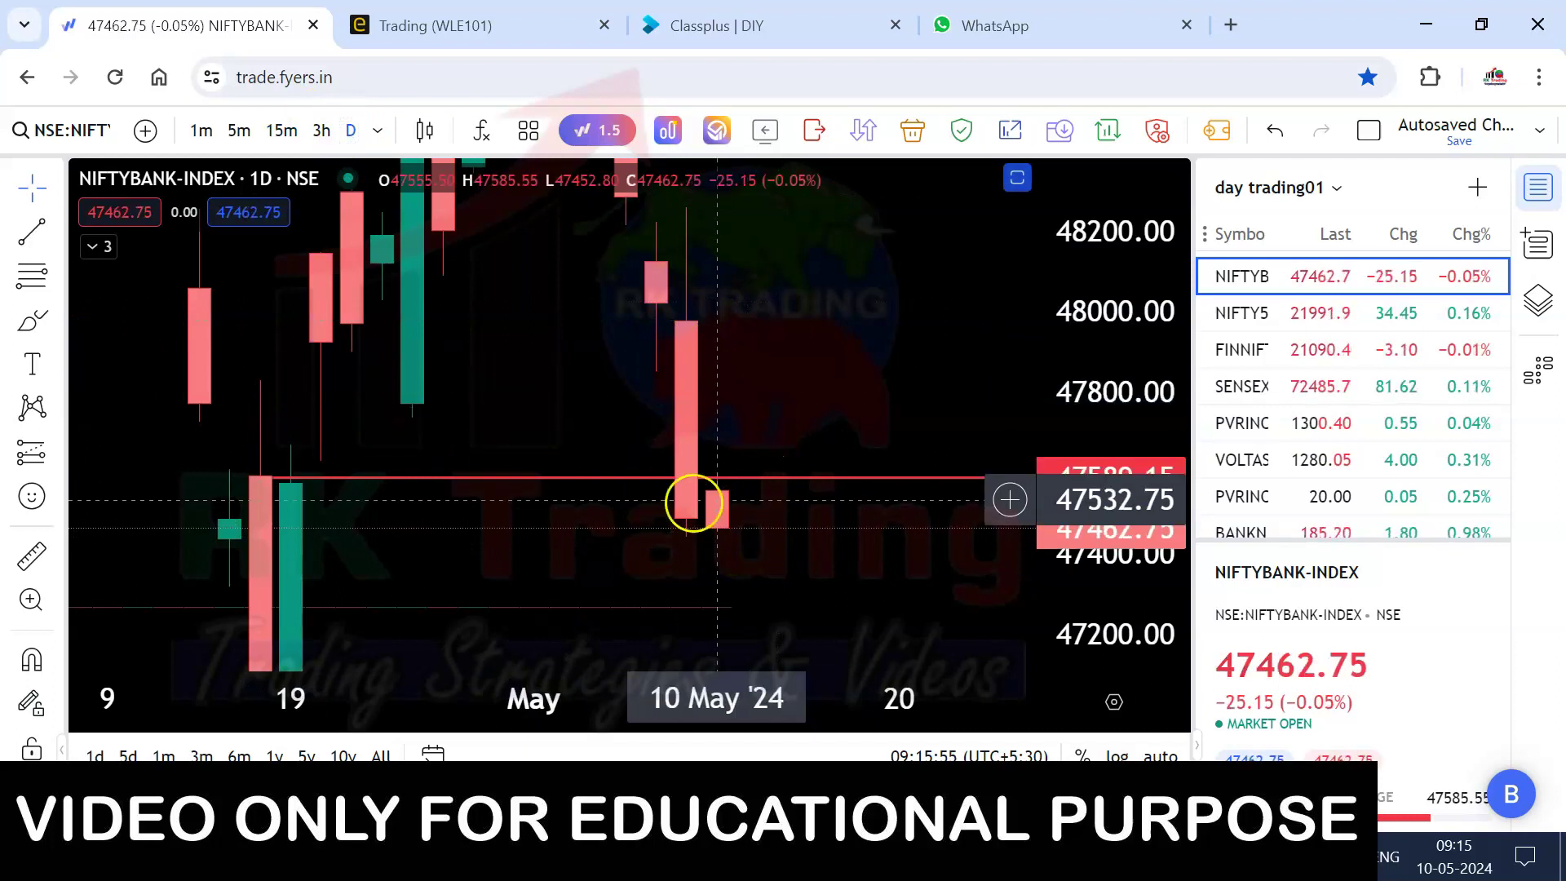
pyautogui.click(237, 132)
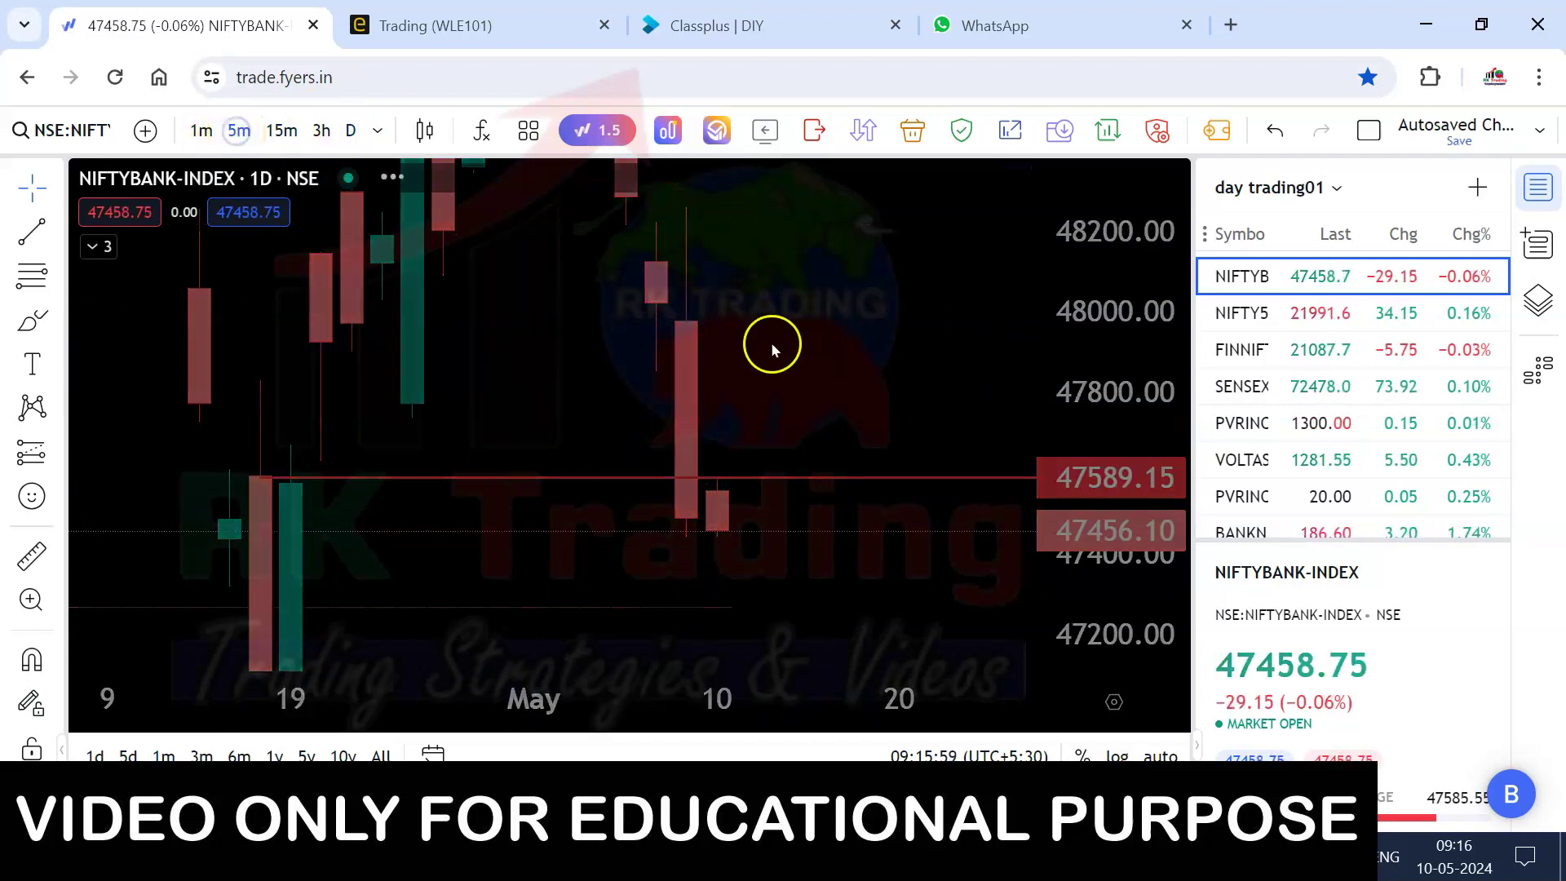
pyautogui.scroll(-5, 870, 387)
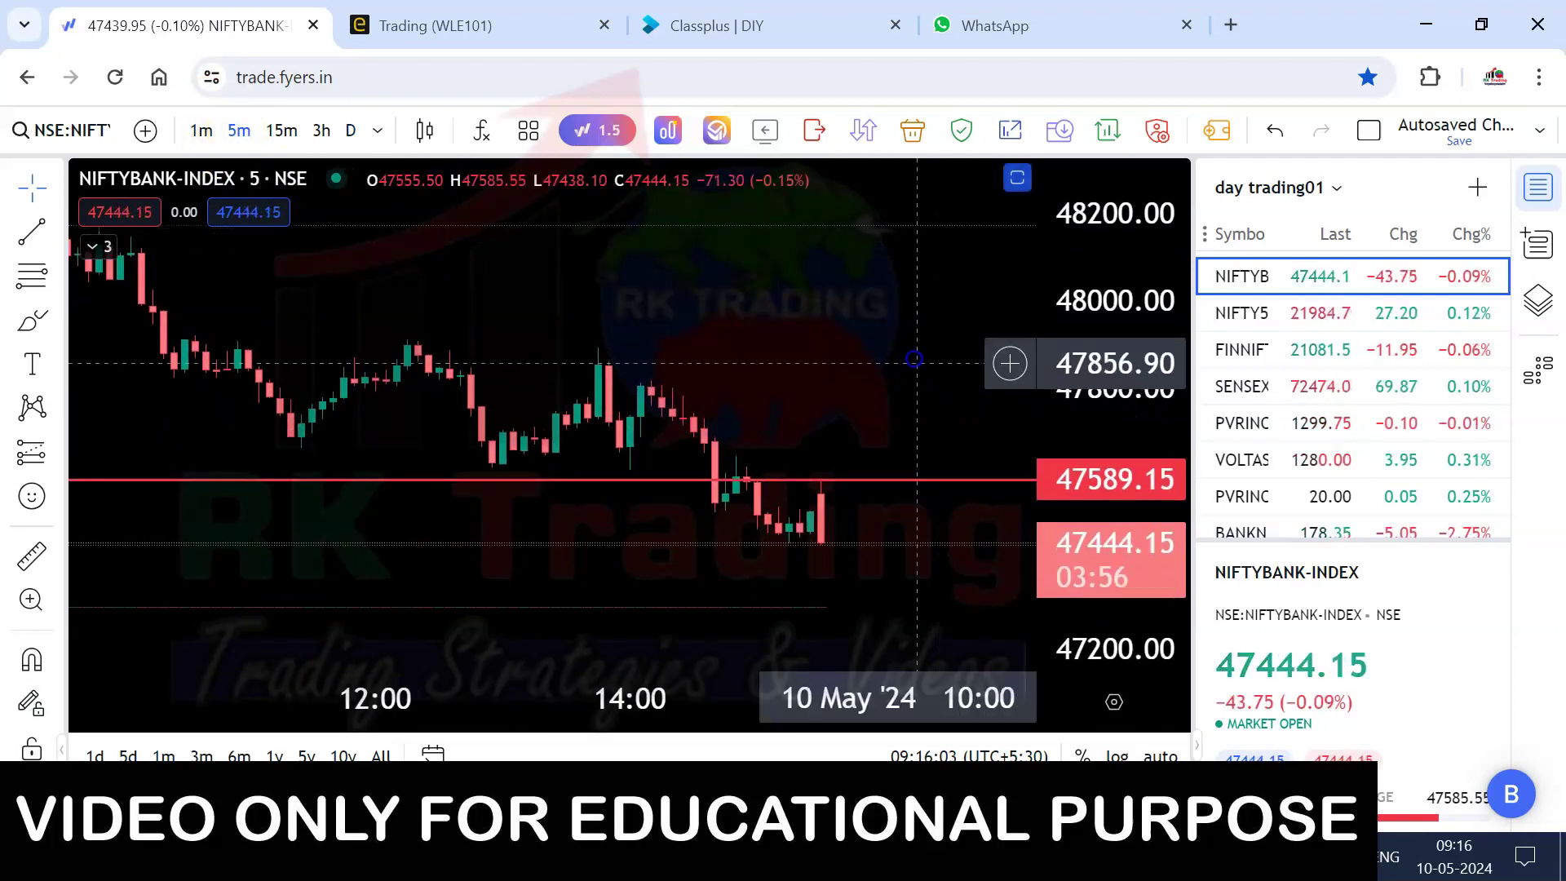
pyautogui.hscroll(2, 1060, 376)
# - Load the SENSEX index chart, compress its price scale, and briefly check the option chart in Espresso before returning to Fyers
pyautogui.click(1224, 391)
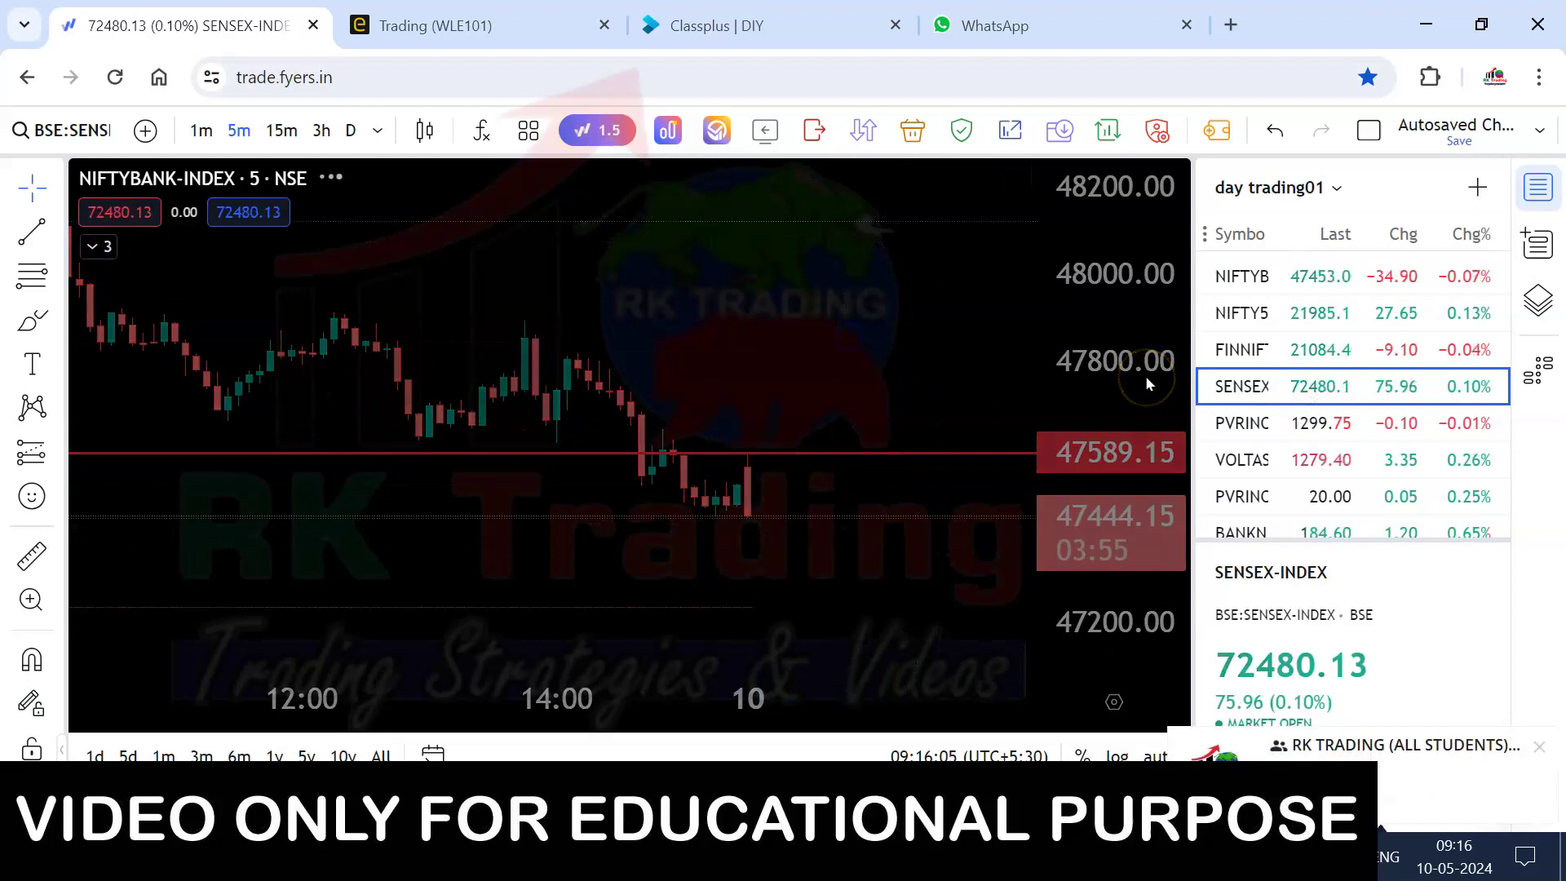
pyautogui.moveTo(1136, 377); pyautogui.dragTo(982, 559)
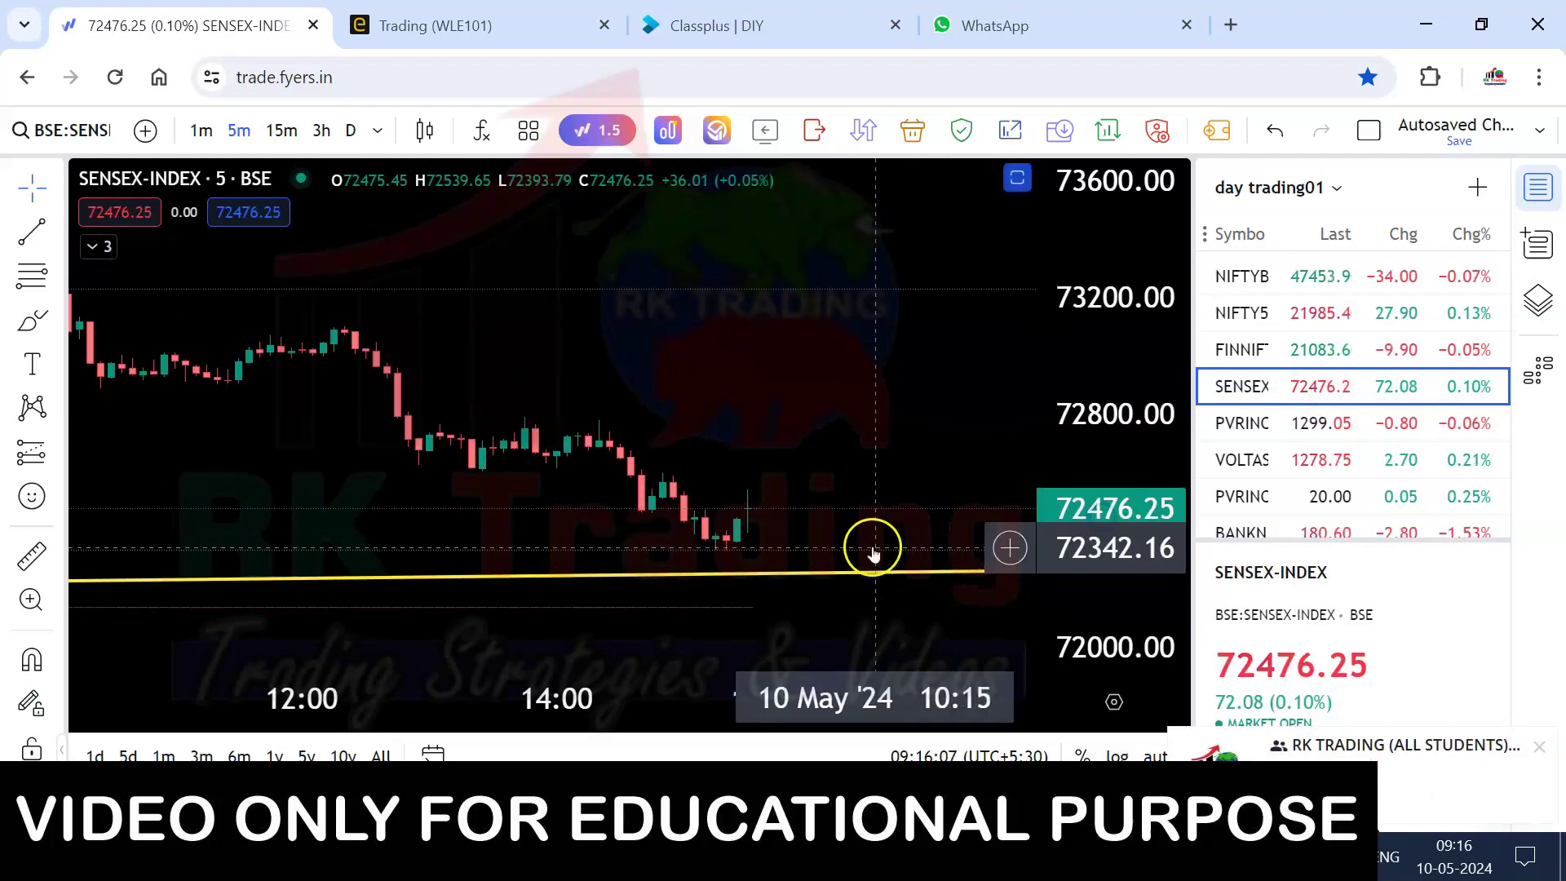
pyautogui.click(525, 28)
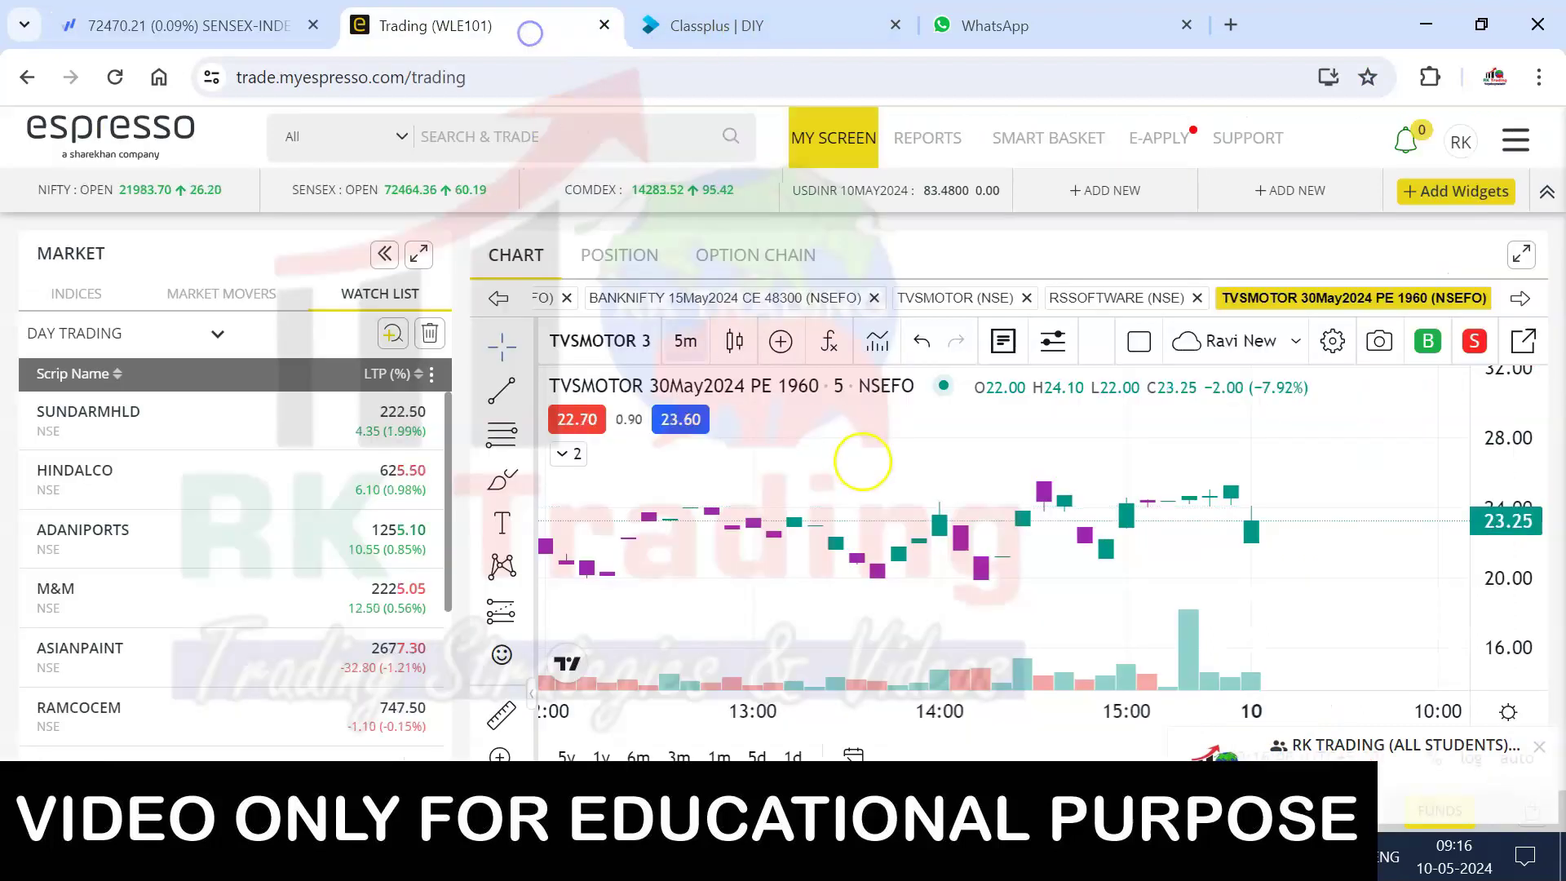
pyautogui.hotkey('ctrl', 'shift', 'Tab')
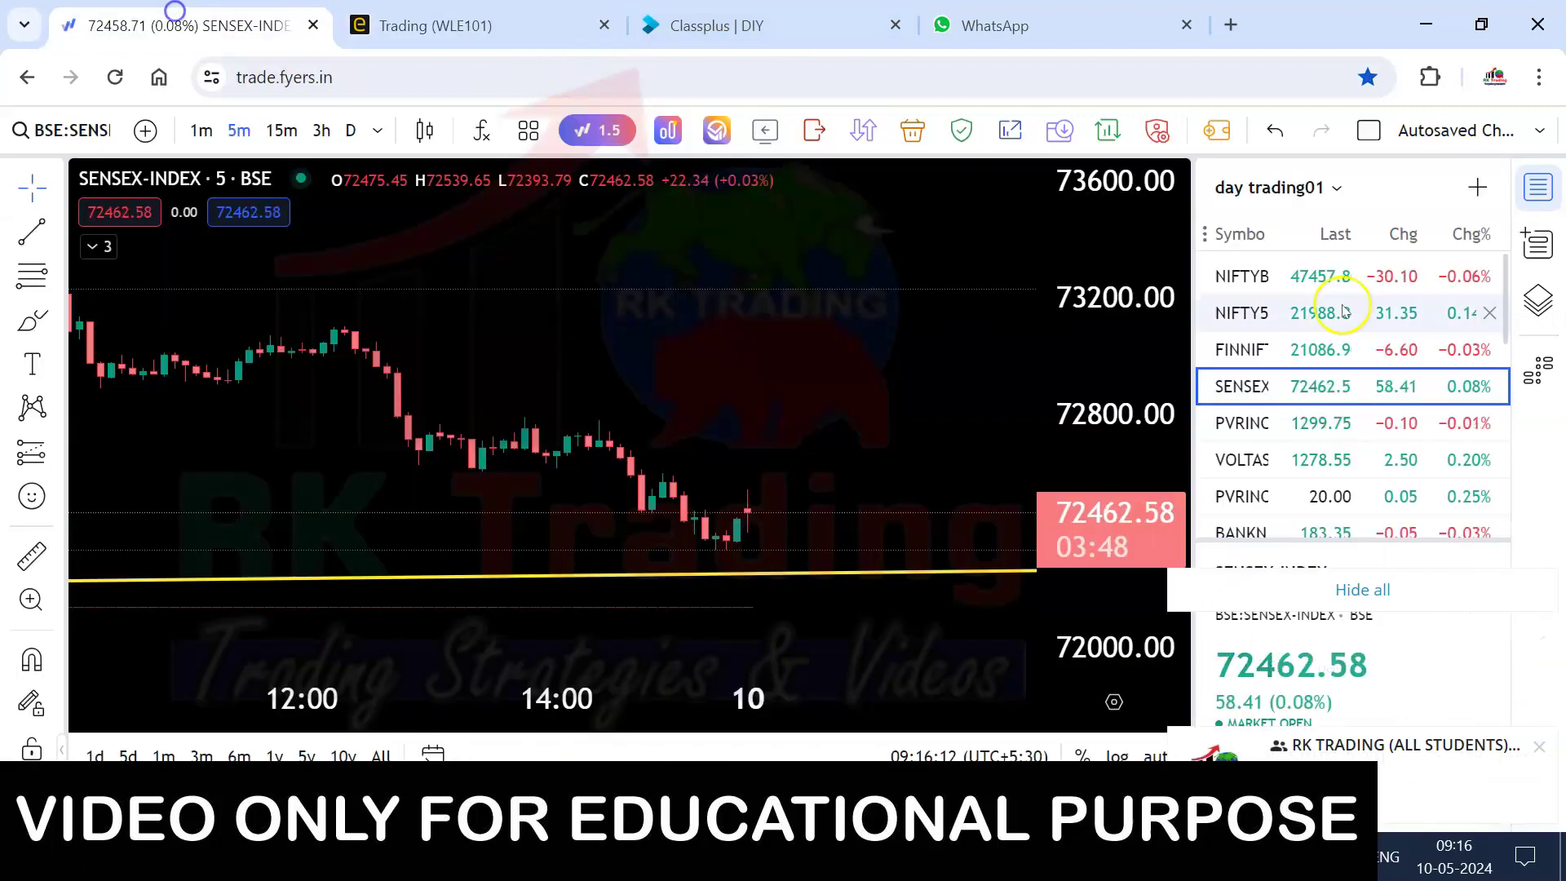
# - Add the NSE:SBIN-EQ stock to the day trading01 watchlist and close the symbol search
pyautogui.click(1475, 193)
pyautogui.write('SBI')
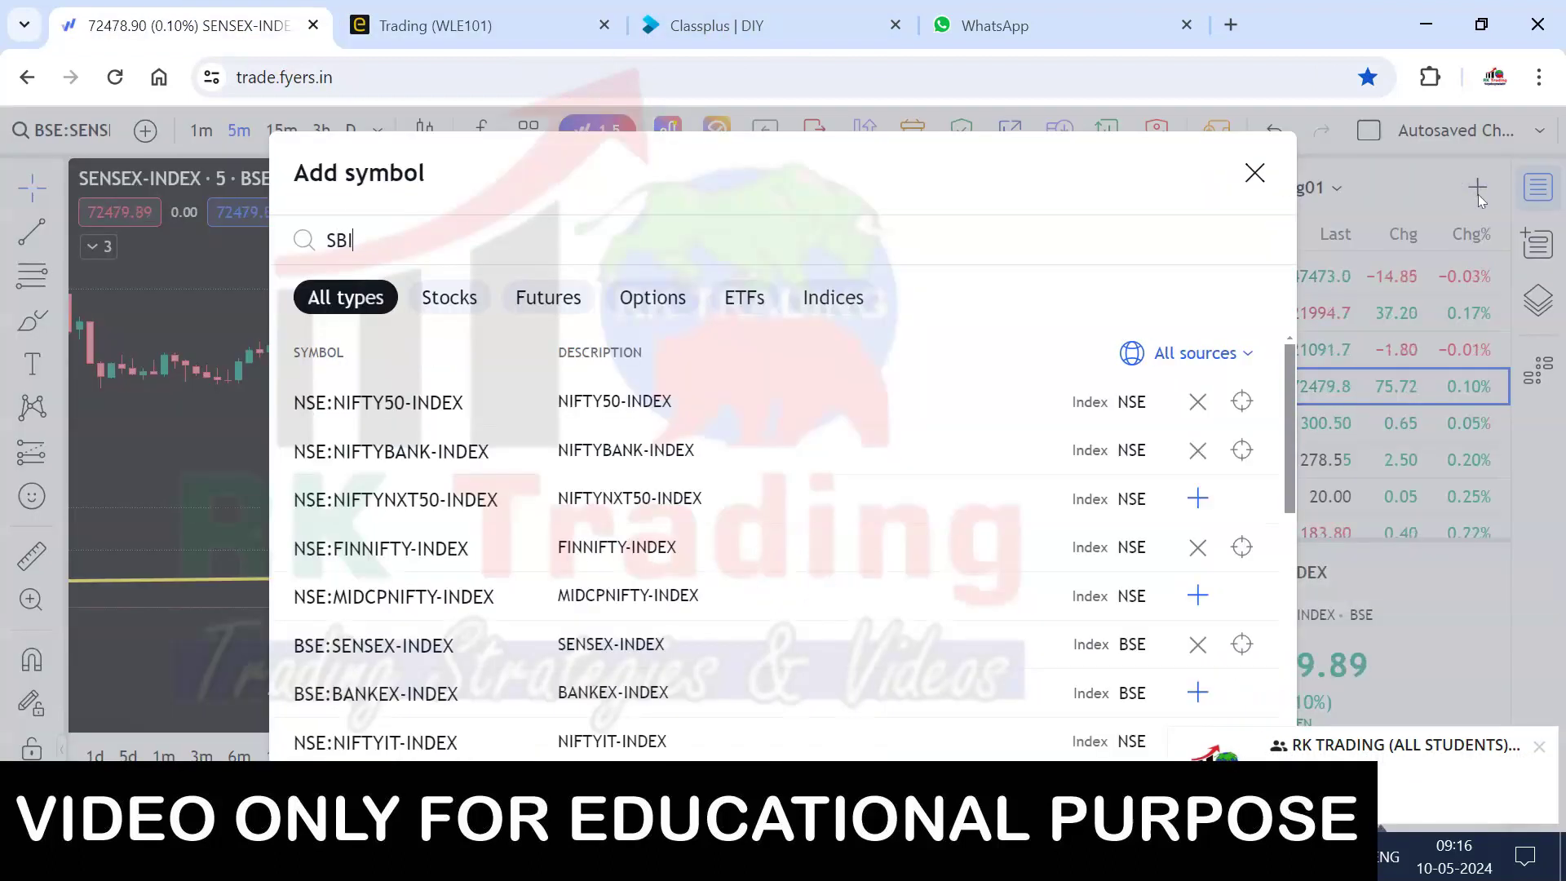
pyautogui.write('N')
pyautogui.click(530, 408)
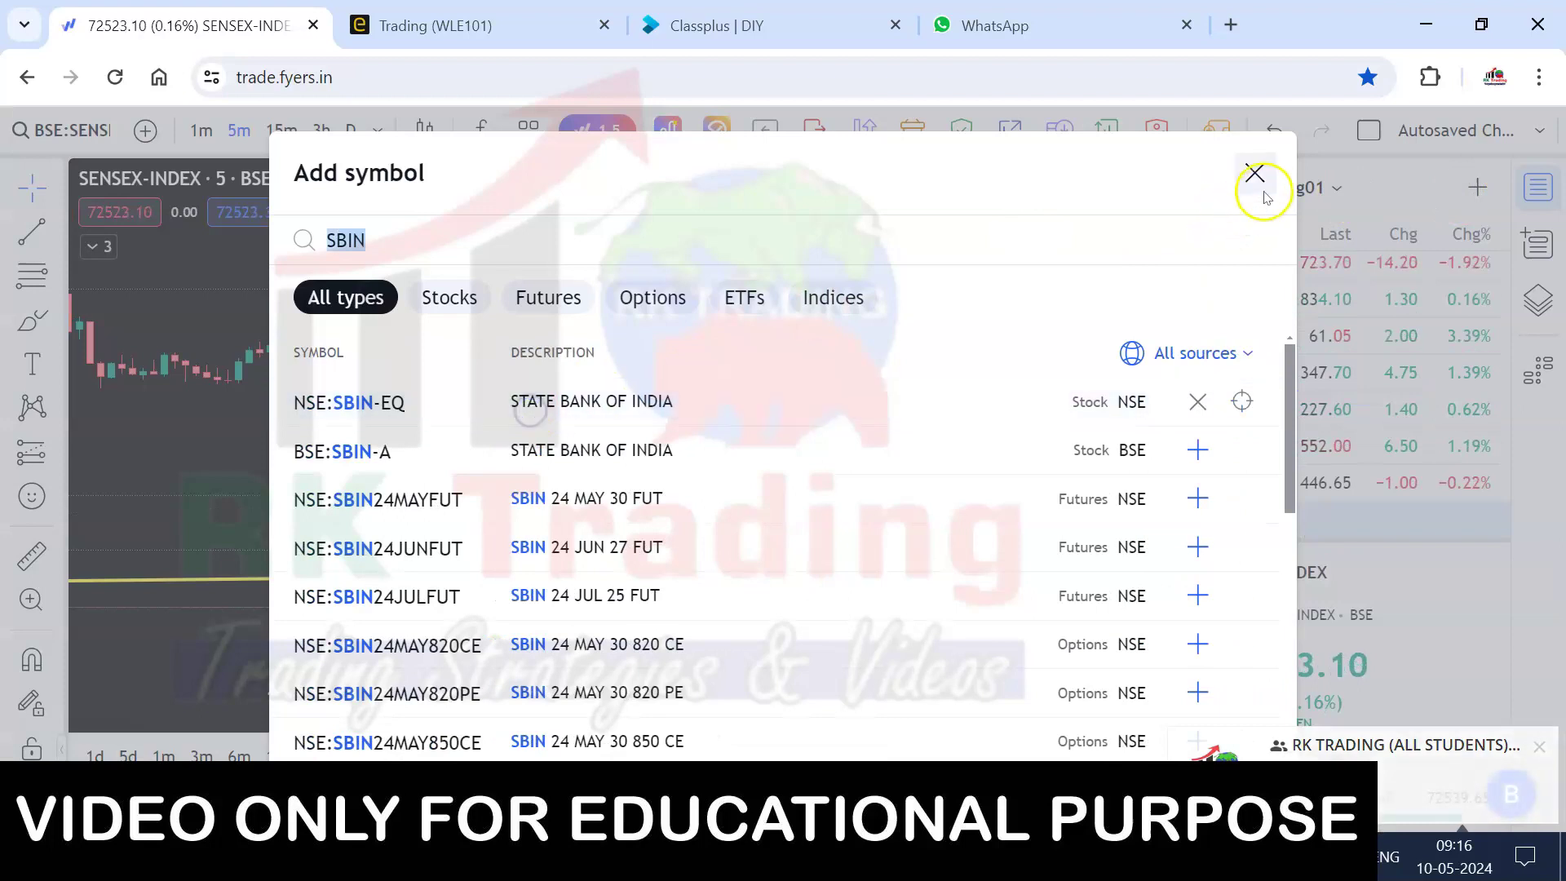
pyautogui.click(1256, 174)
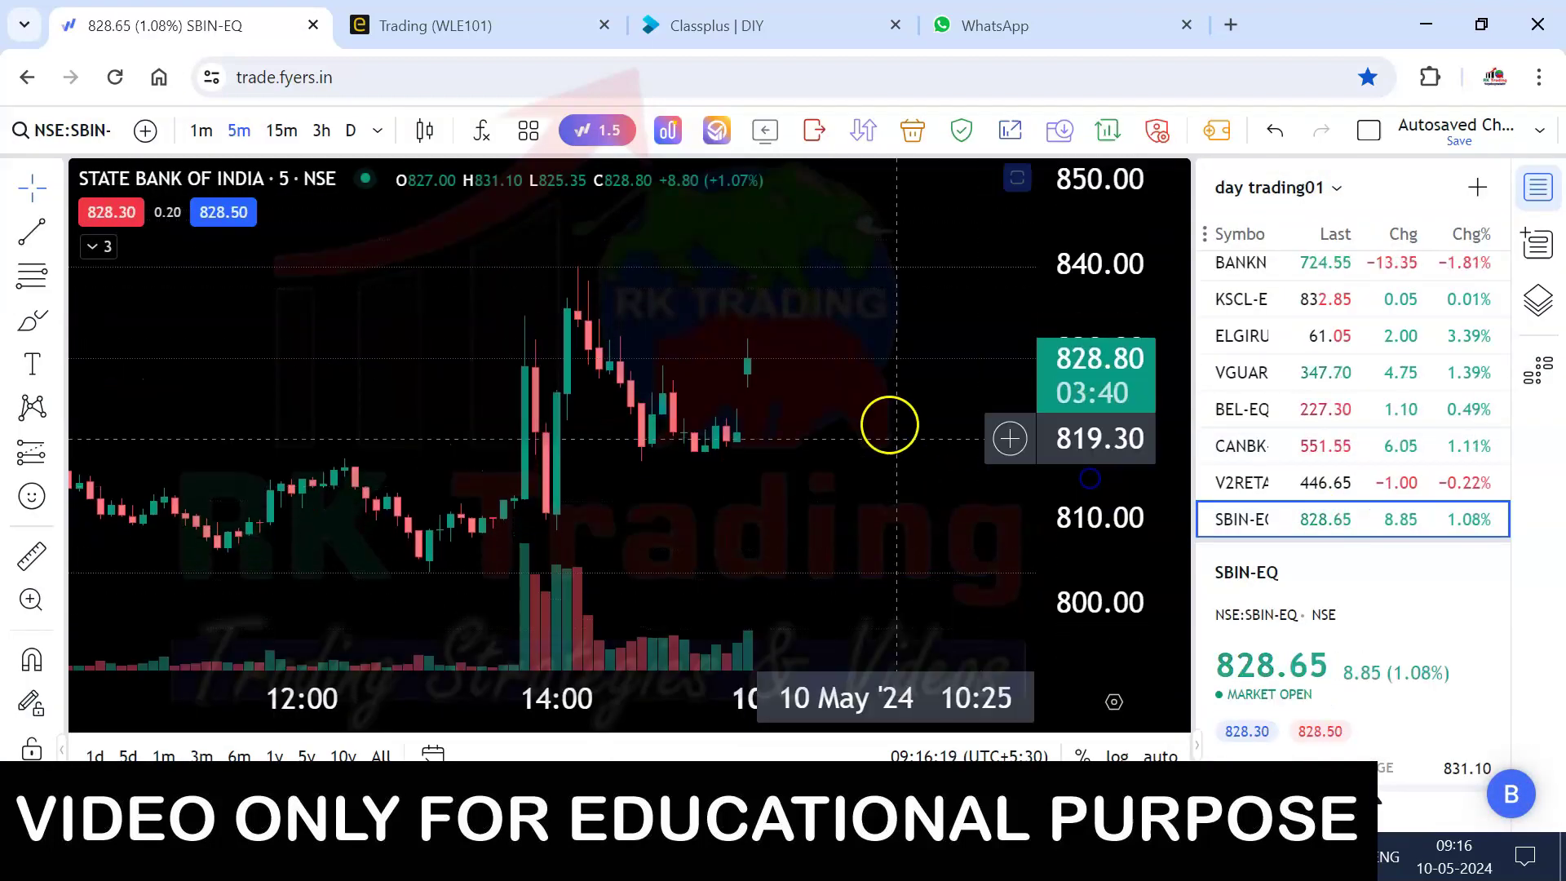
# - Load the Nifty Bank index chart from the watchlist again and look through the listed symbols
pyautogui.scroll(5, 1319, 351)
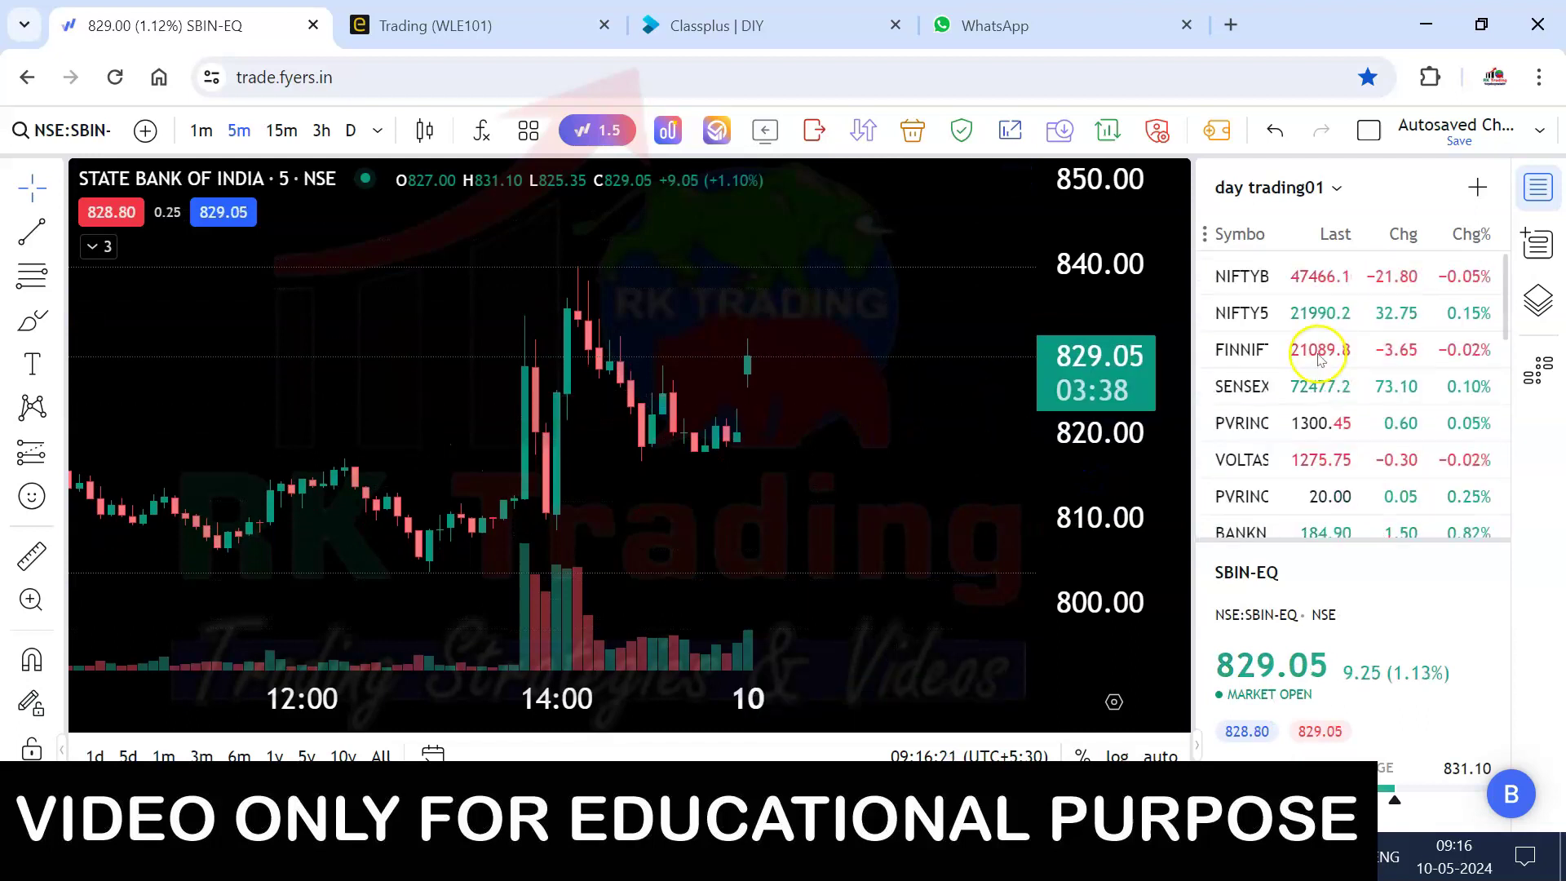
pyautogui.click(1311, 274)
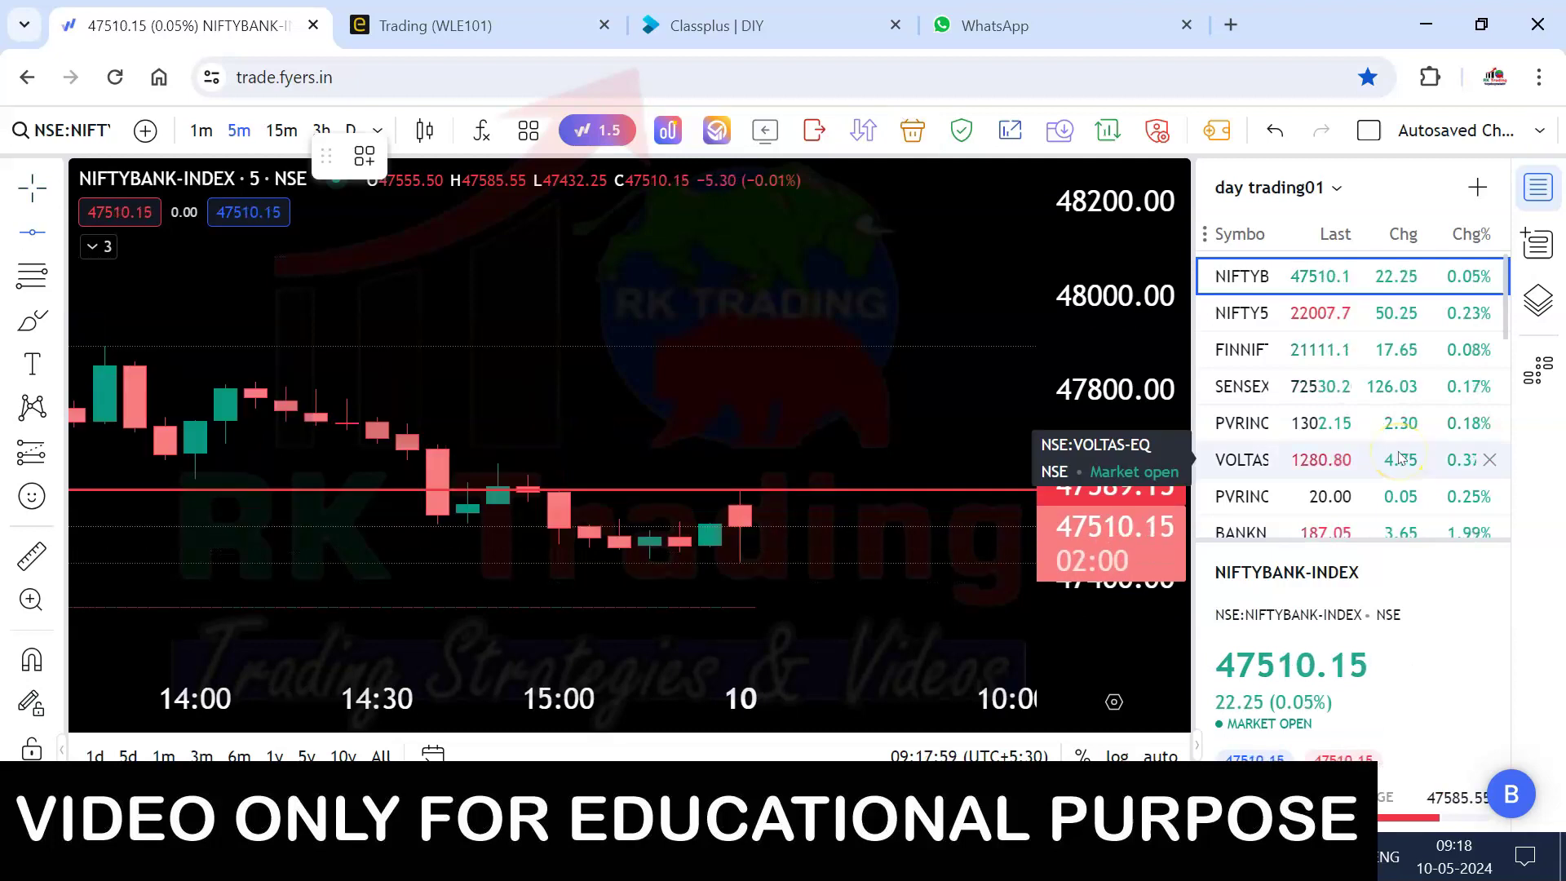
pyautogui.scroll(-5, 1399, 458)
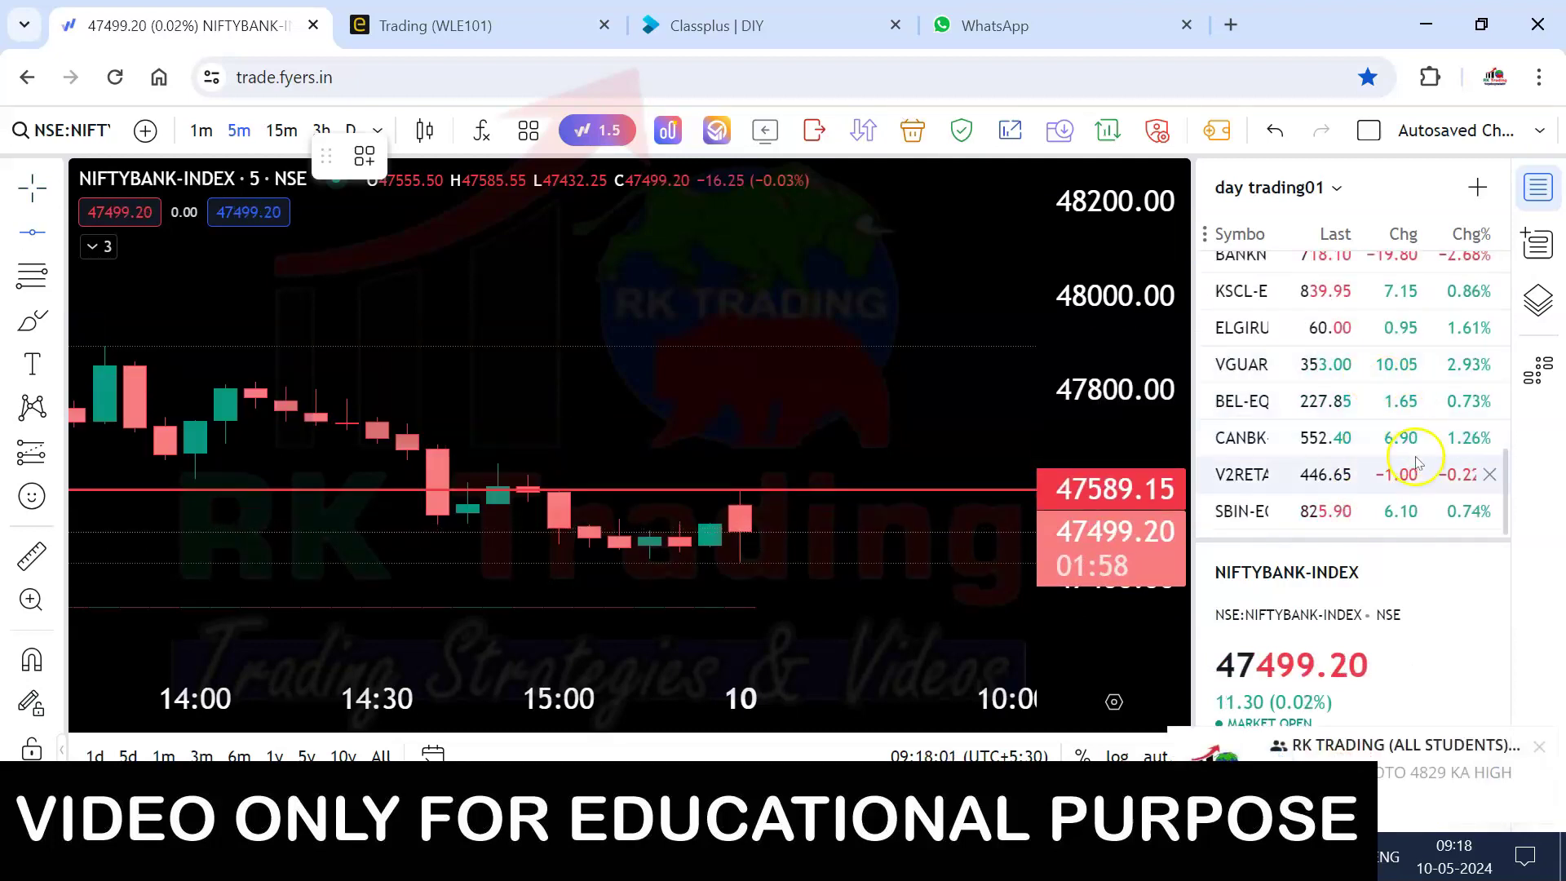
# - Dismiss the chat notification, add the BANKNIFTY 24 May 15 47500 CE option to the day trading01 watchlist, and load its chart
pyautogui.click(1539, 747)
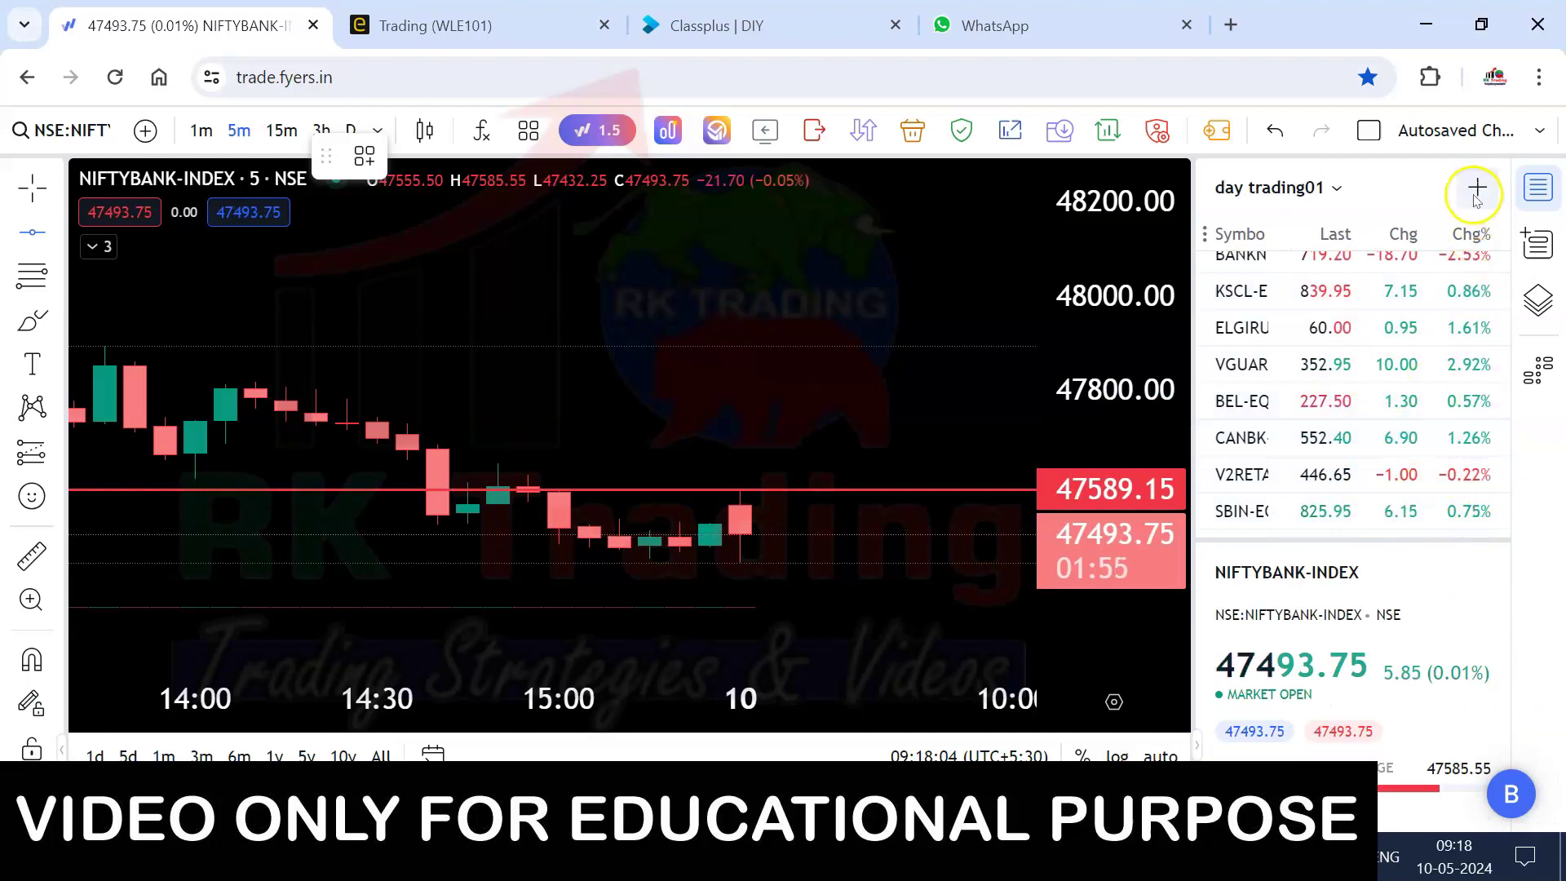
pyautogui.click(1476, 191)
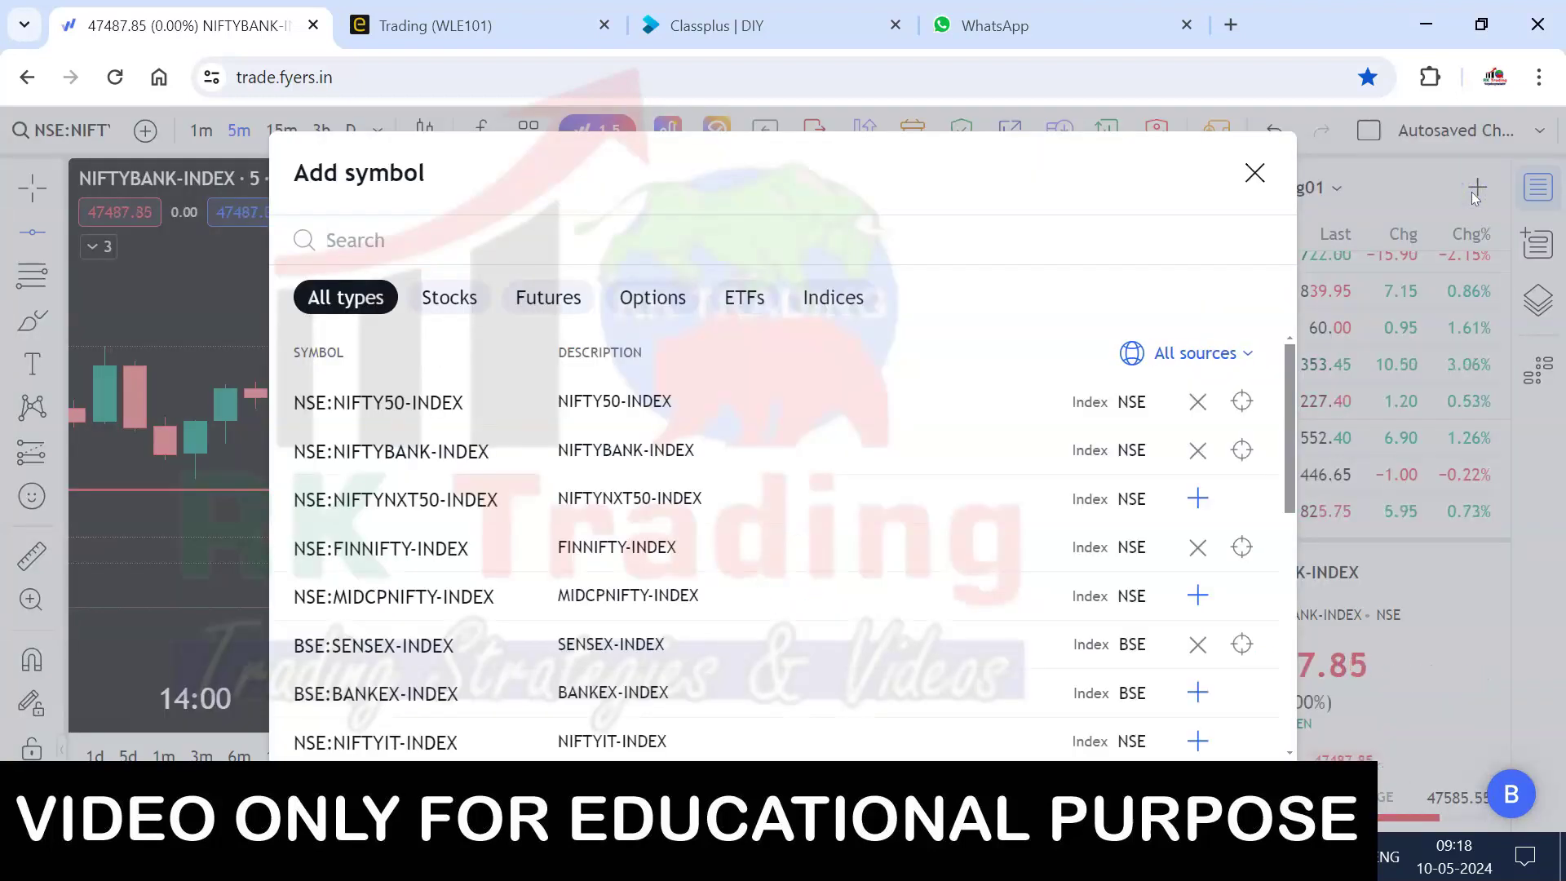
pyautogui.write('4')
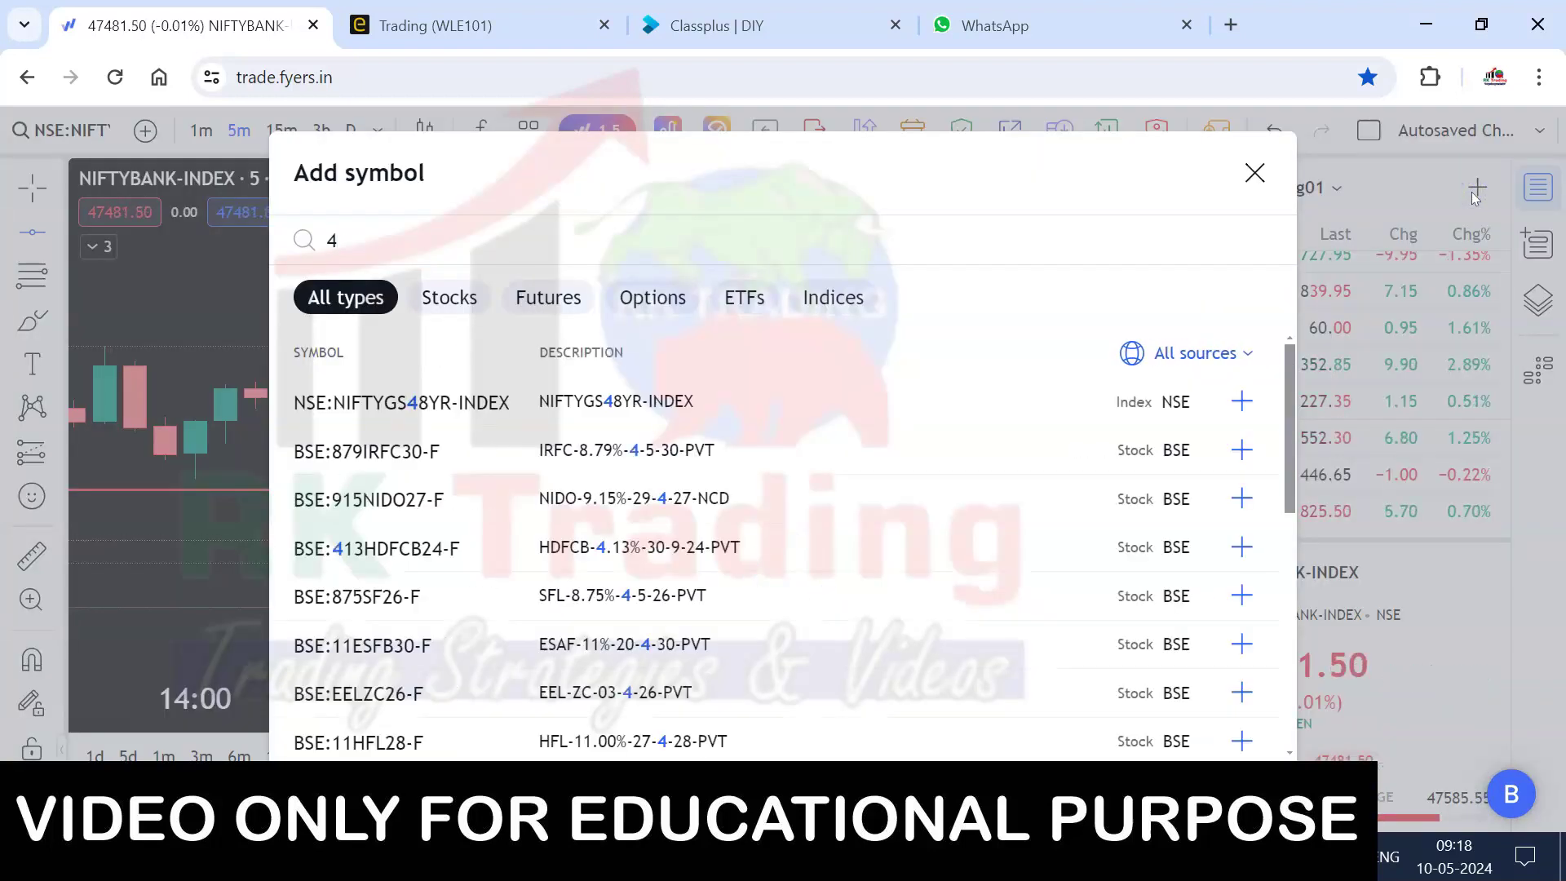
pyautogui.write('7500')
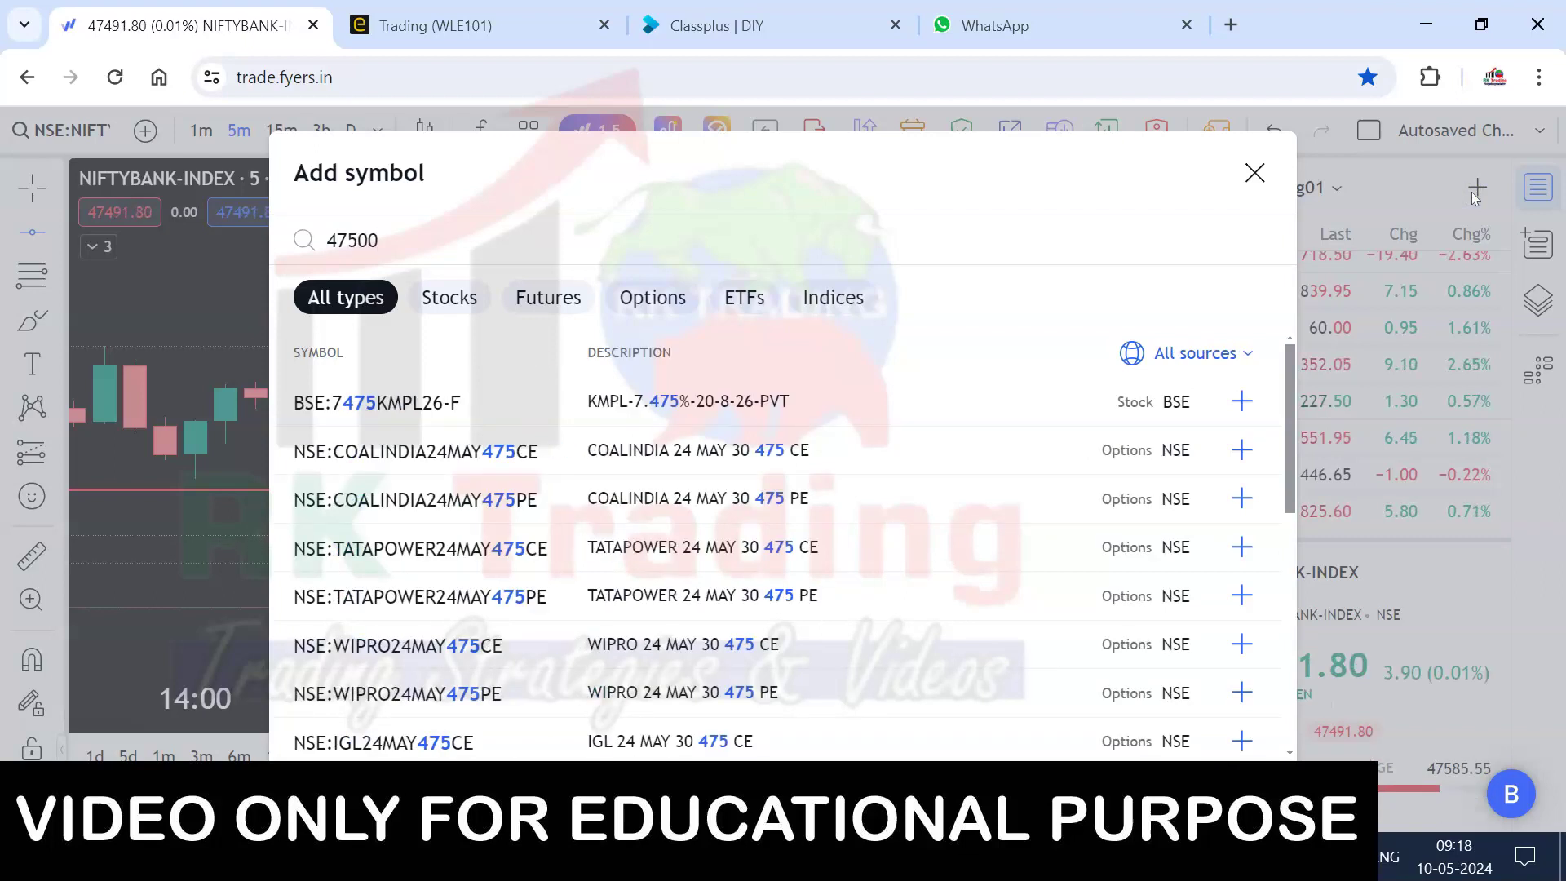
pyautogui.click(749, 399)
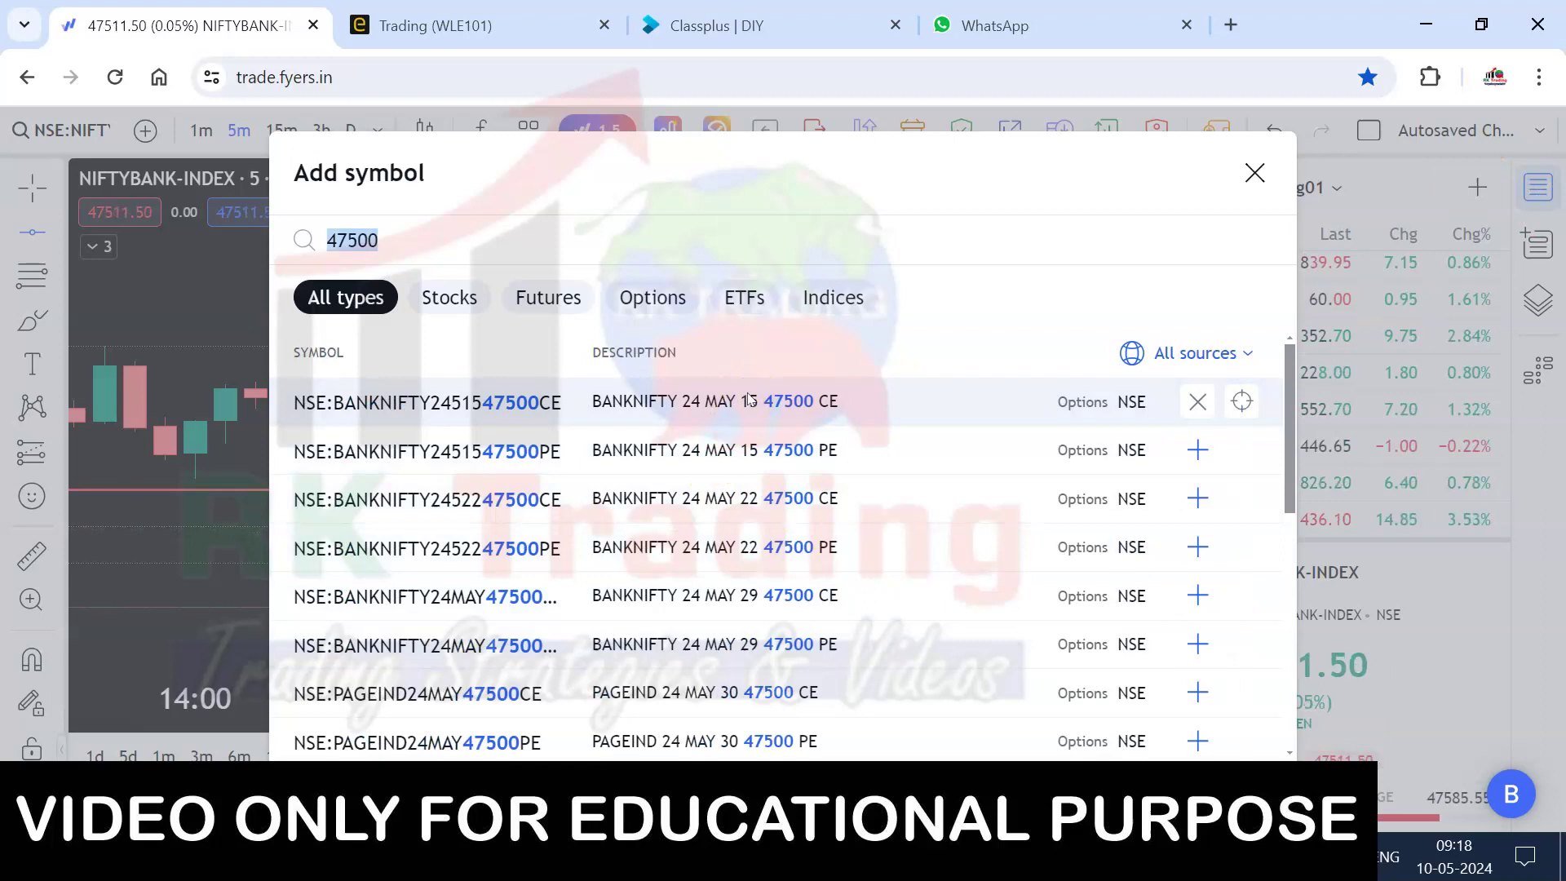
pyautogui.click(1254, 172)
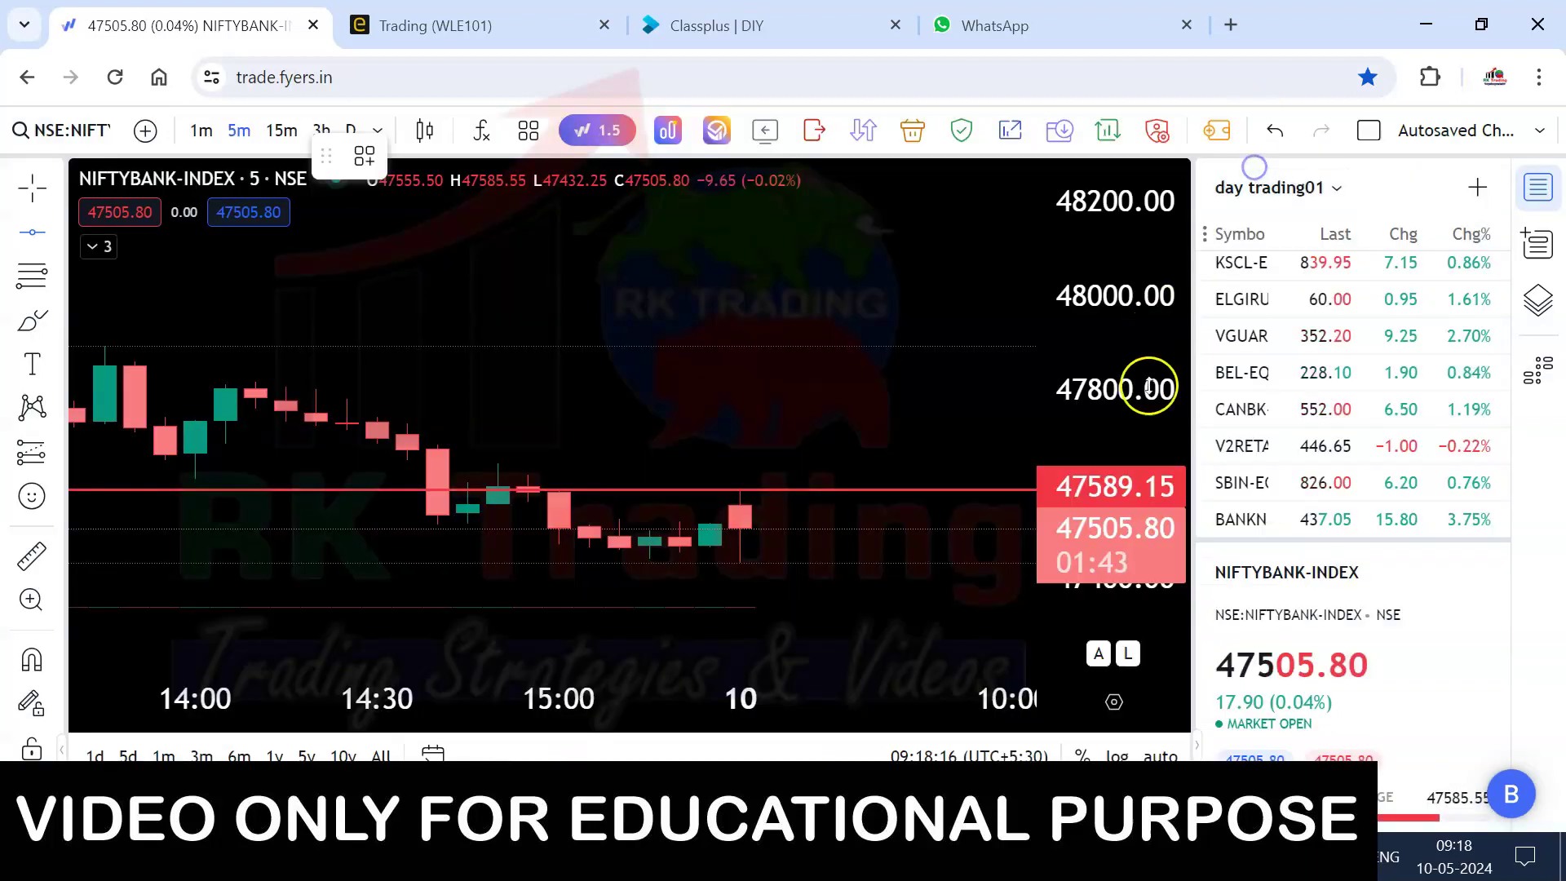
pyautogui.click(1312, 519)
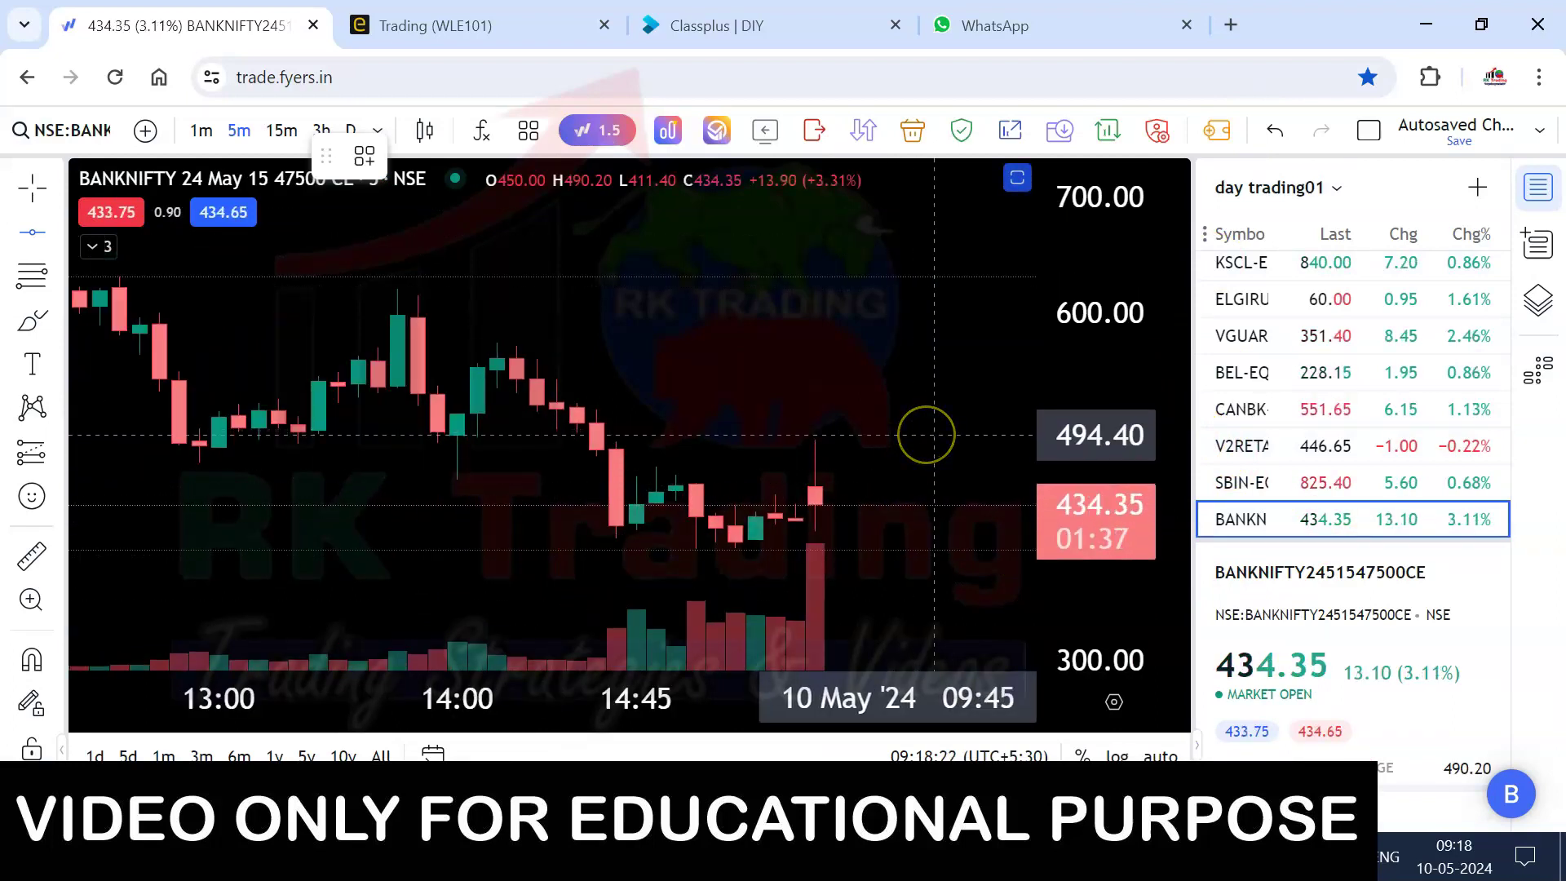
pyautogui.scroll(1, 924, 433)
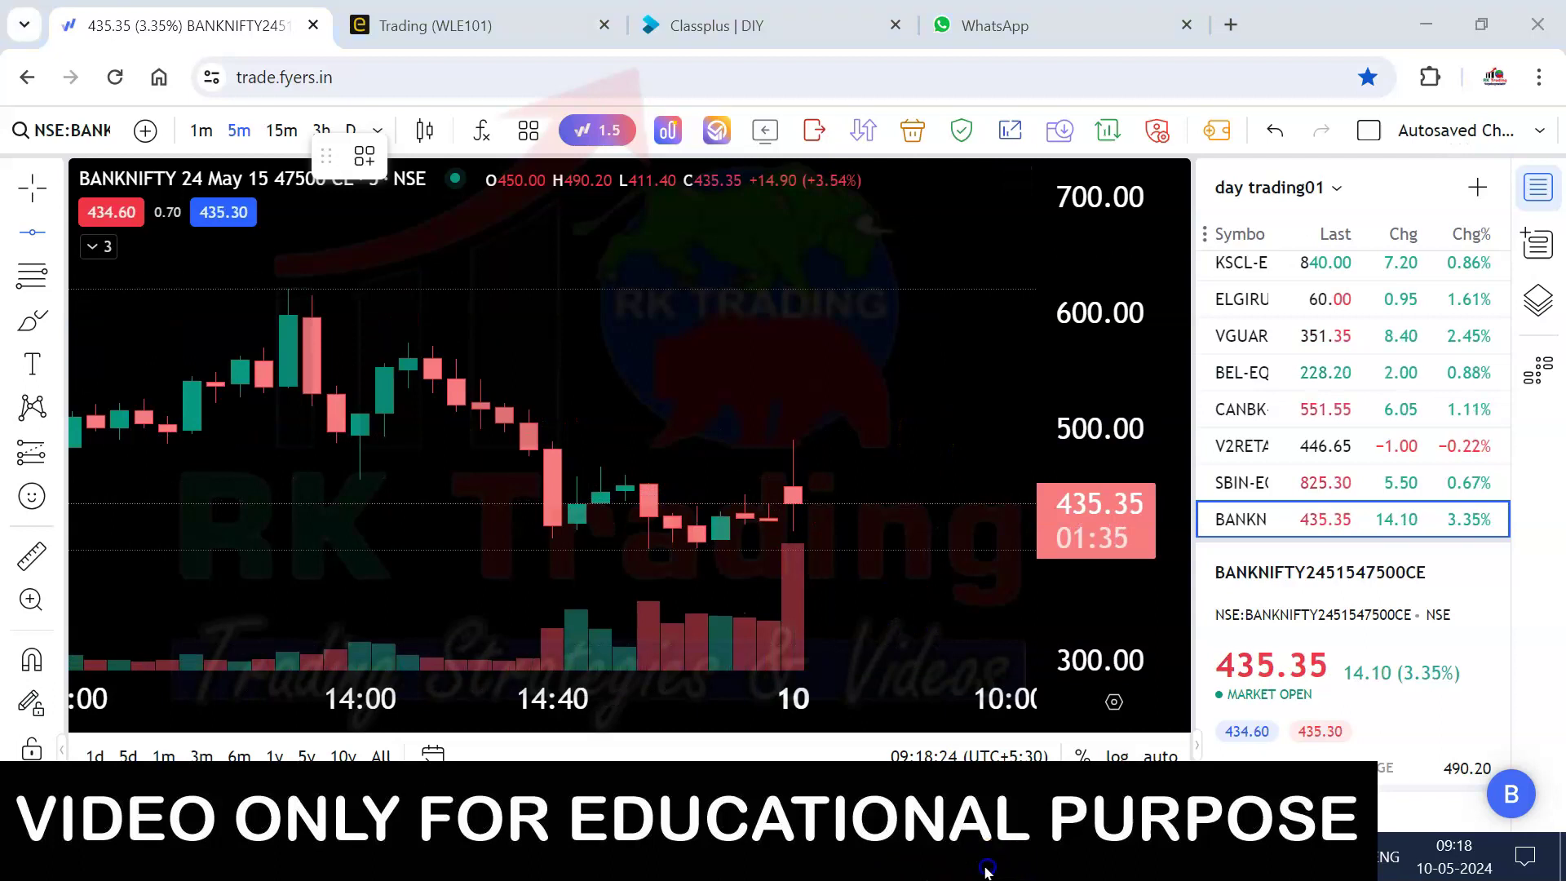
# - Switch to Telegram, post "buy banknifty 47500ce above 500 sl 450 tg 550/600" in the RK TRADING channel, and select its text for copying
pyautogui.click(510, 856)
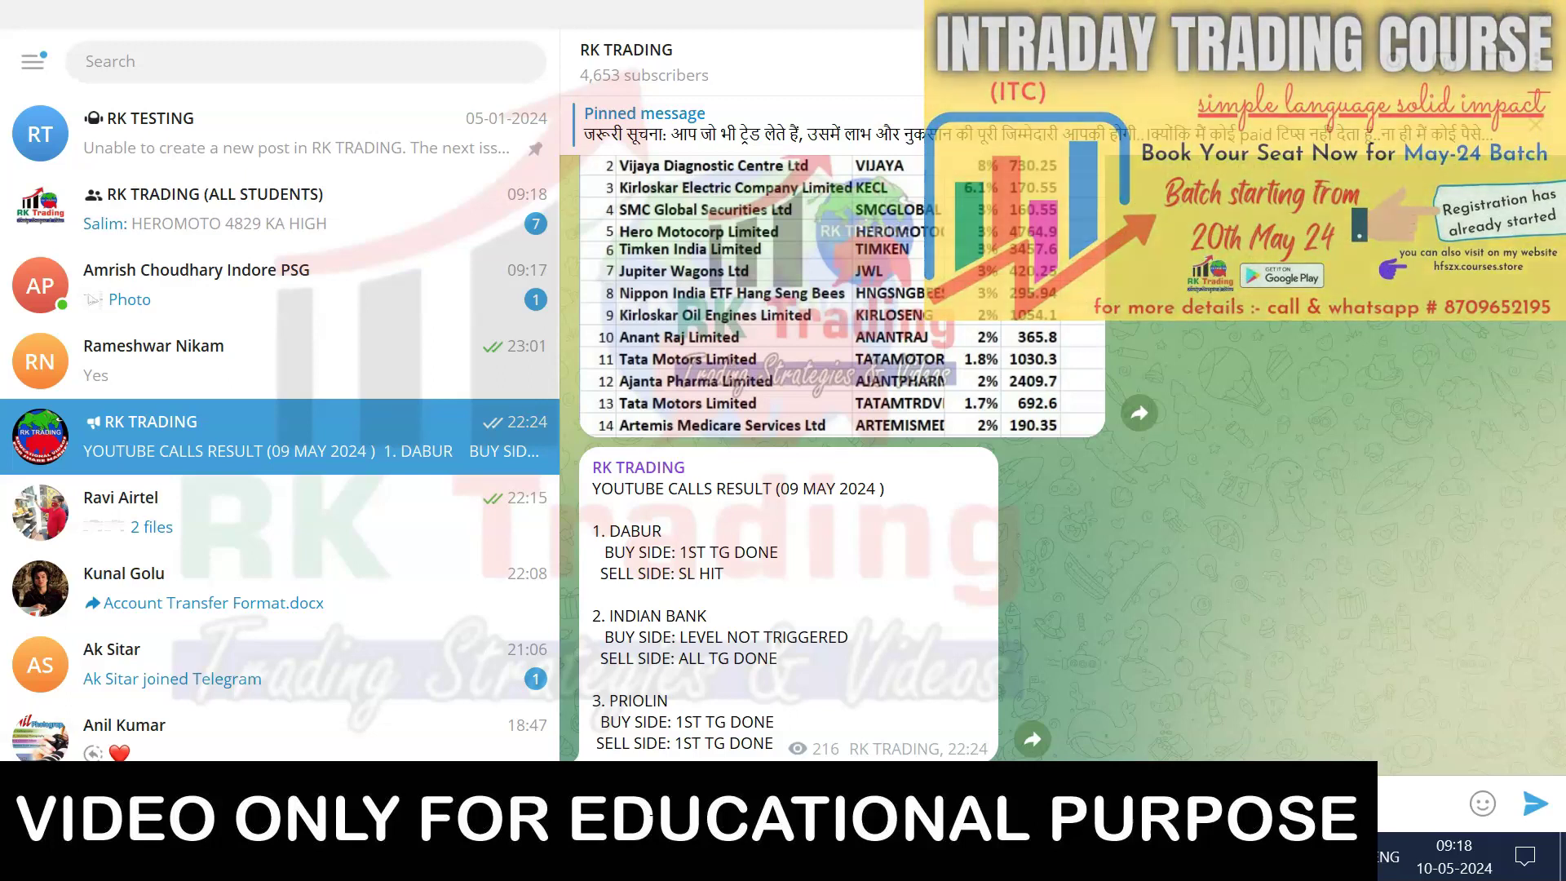
pyautogui.press('Return')
pyautogui.click(659, 801)
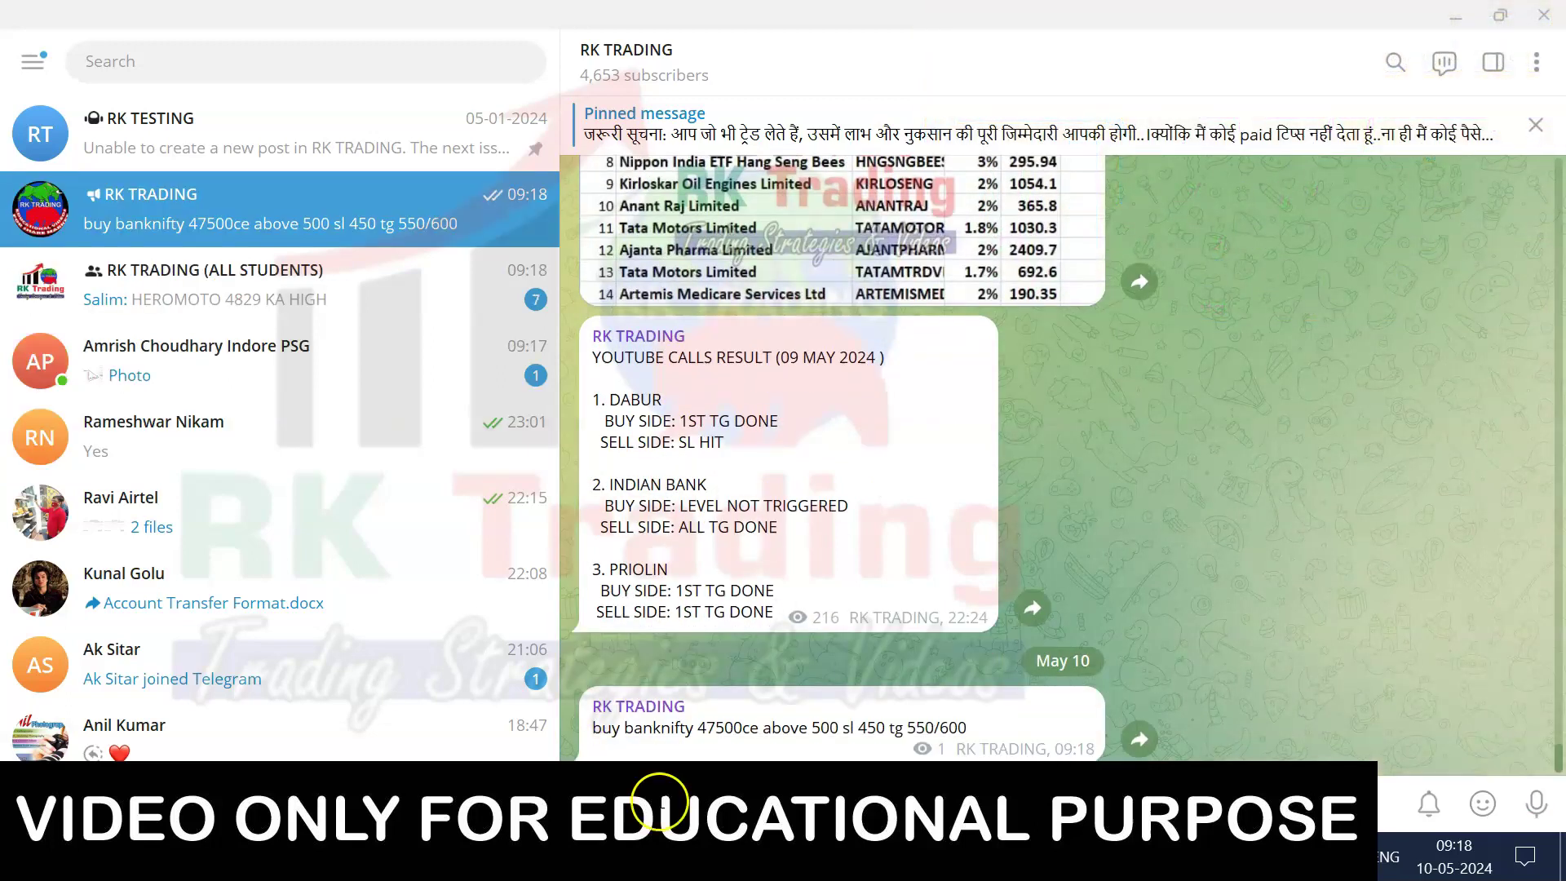
pyautogui.tripleClick(709, 734)
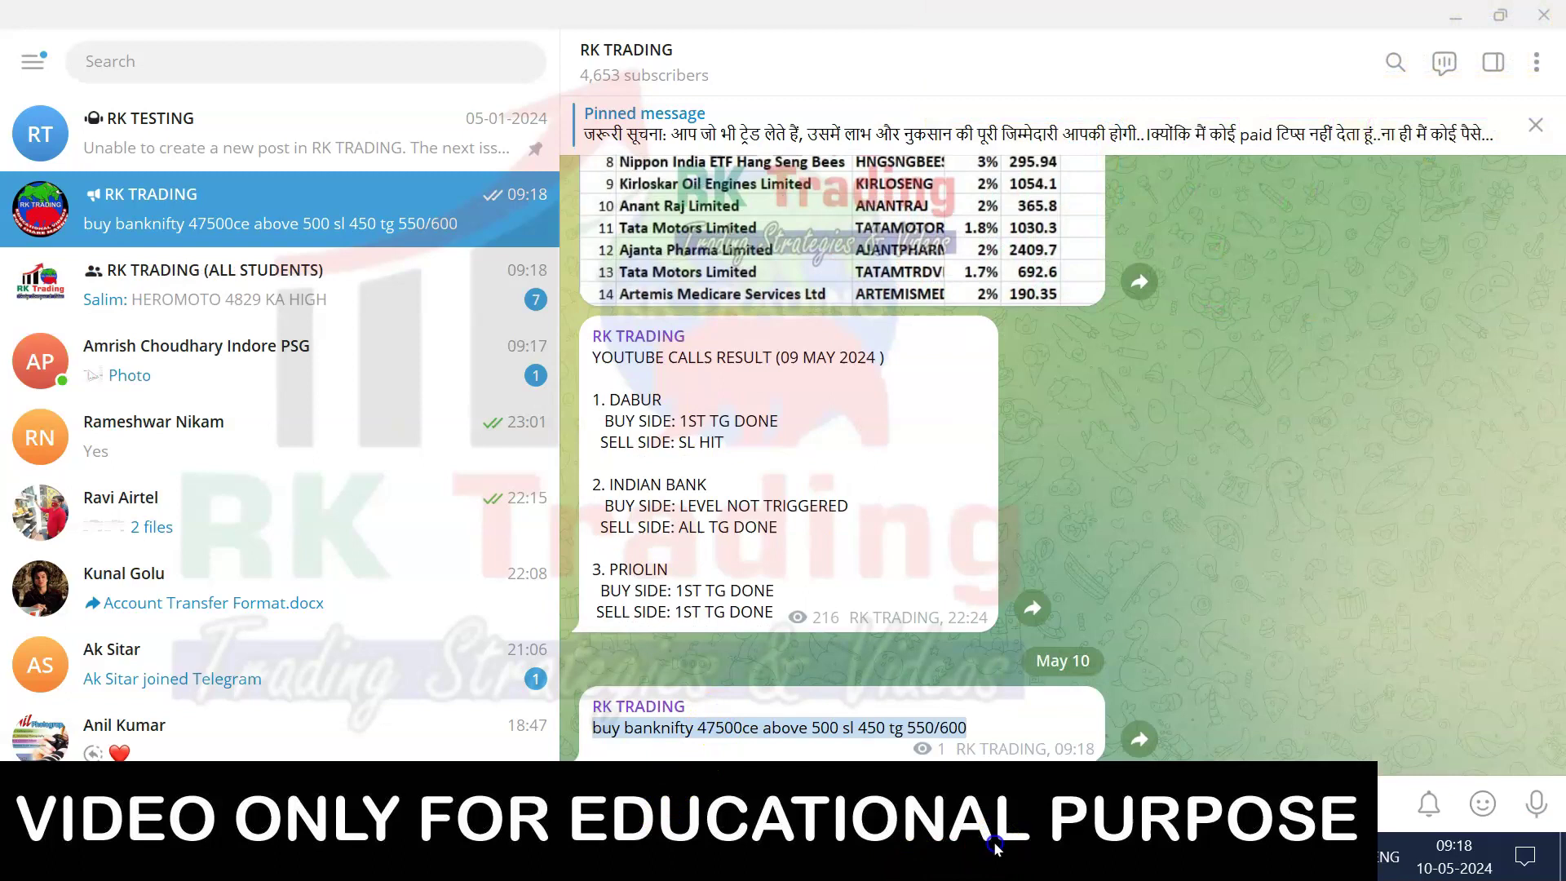
# - Switch to the Classplus chats in Chrome and broadcast the copied 47500ce call to all users
pyautogui.click(906, 863)
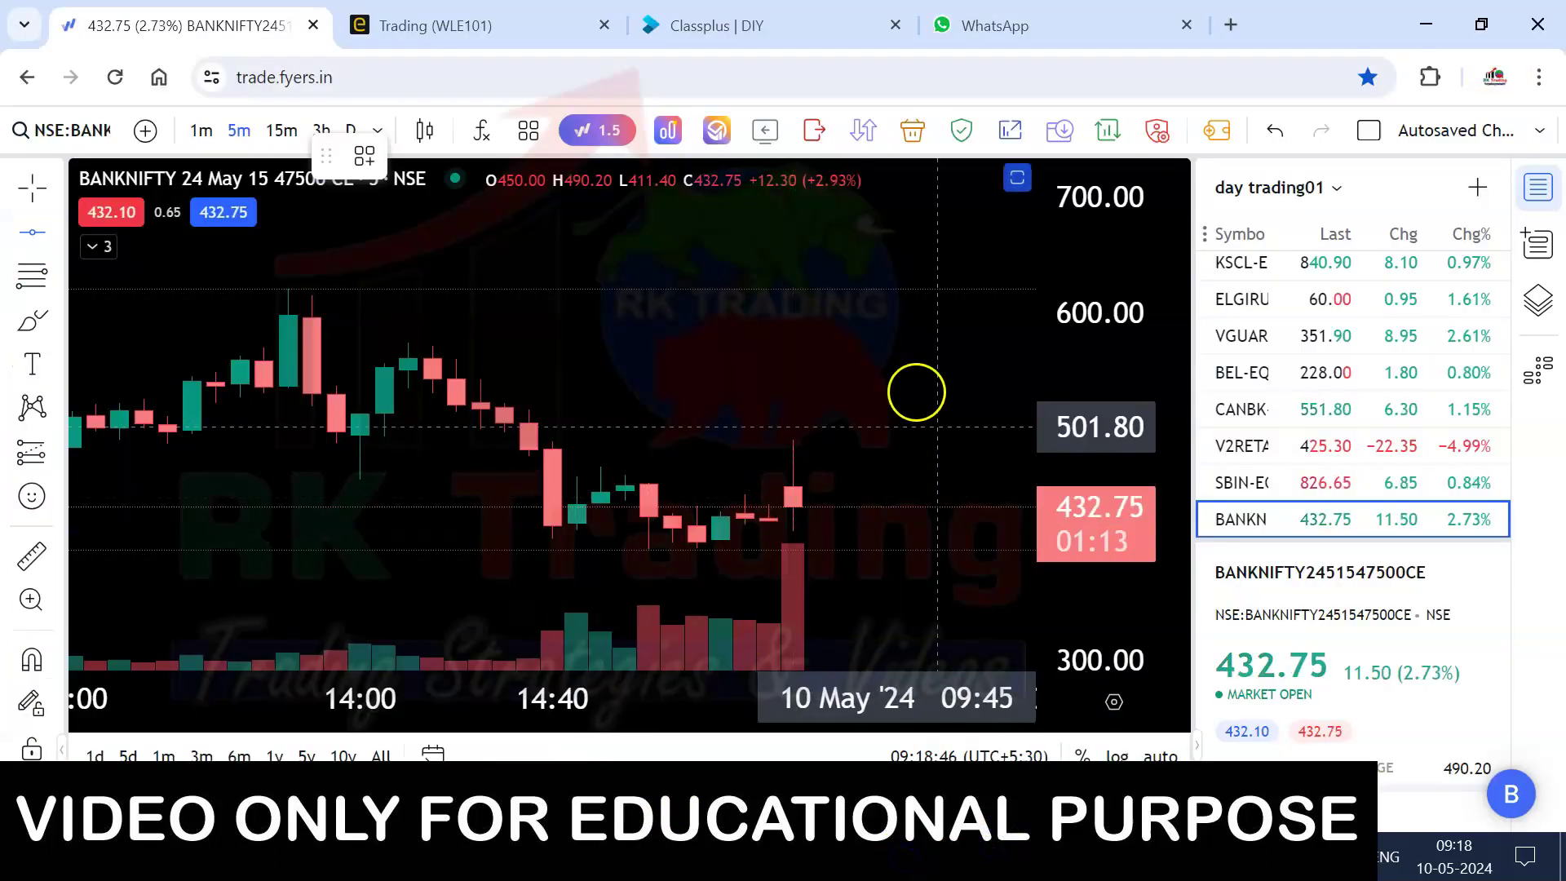
pyautogui.click(693, 25)
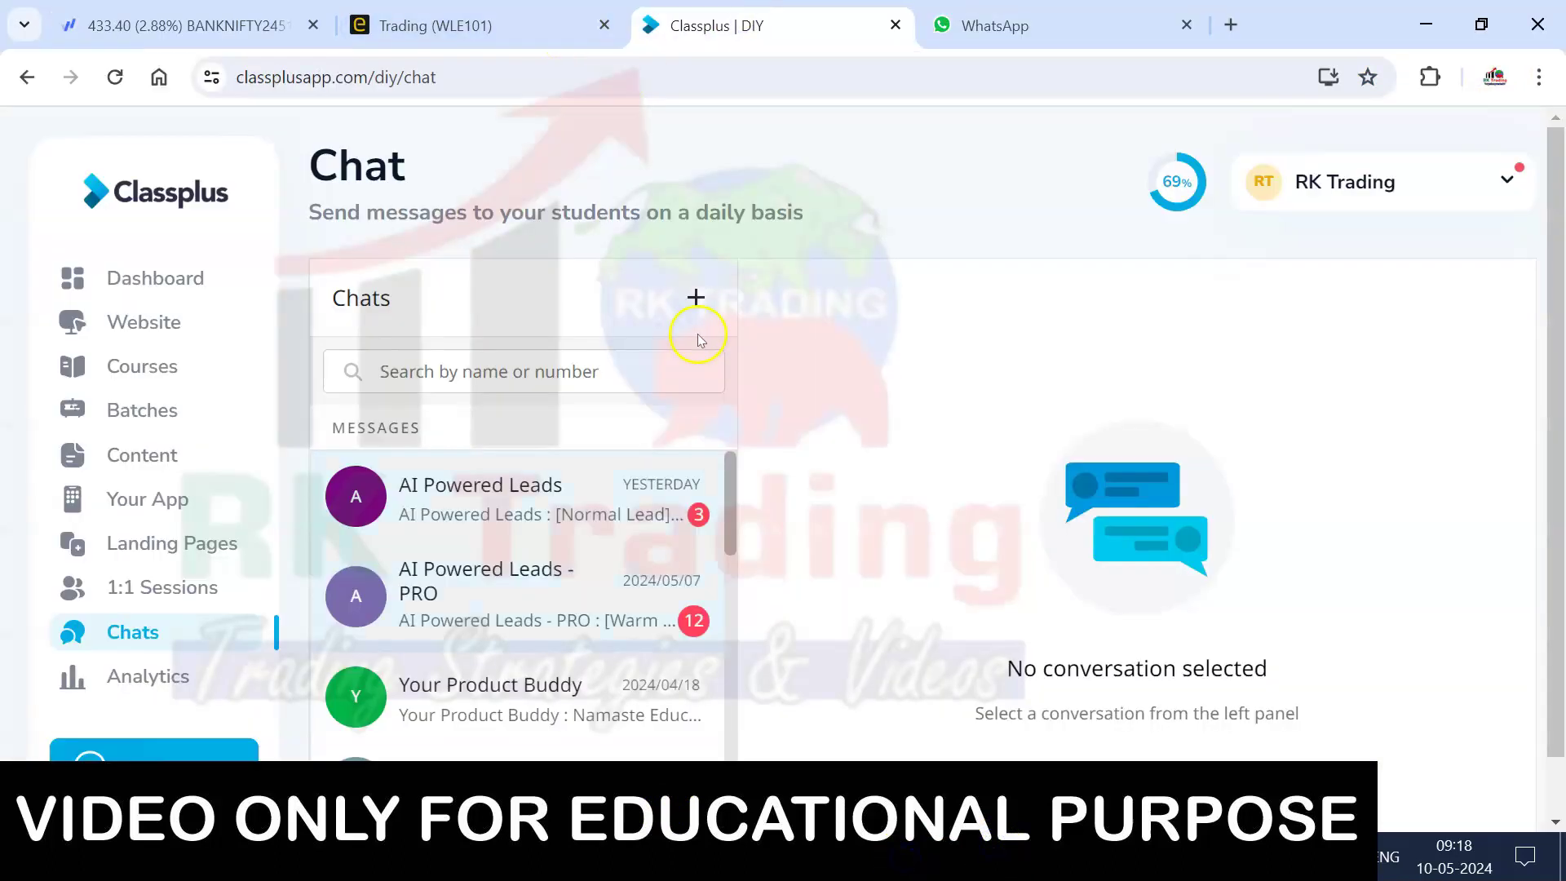
pyautogui.scroll(-5, 617, 471)
pyautogui.scroll(4, 594, 518)
pyautogui.click(694, 299)
pyautogui.click(770, 418)
pyautogui.scroll(-1, 654, 425)
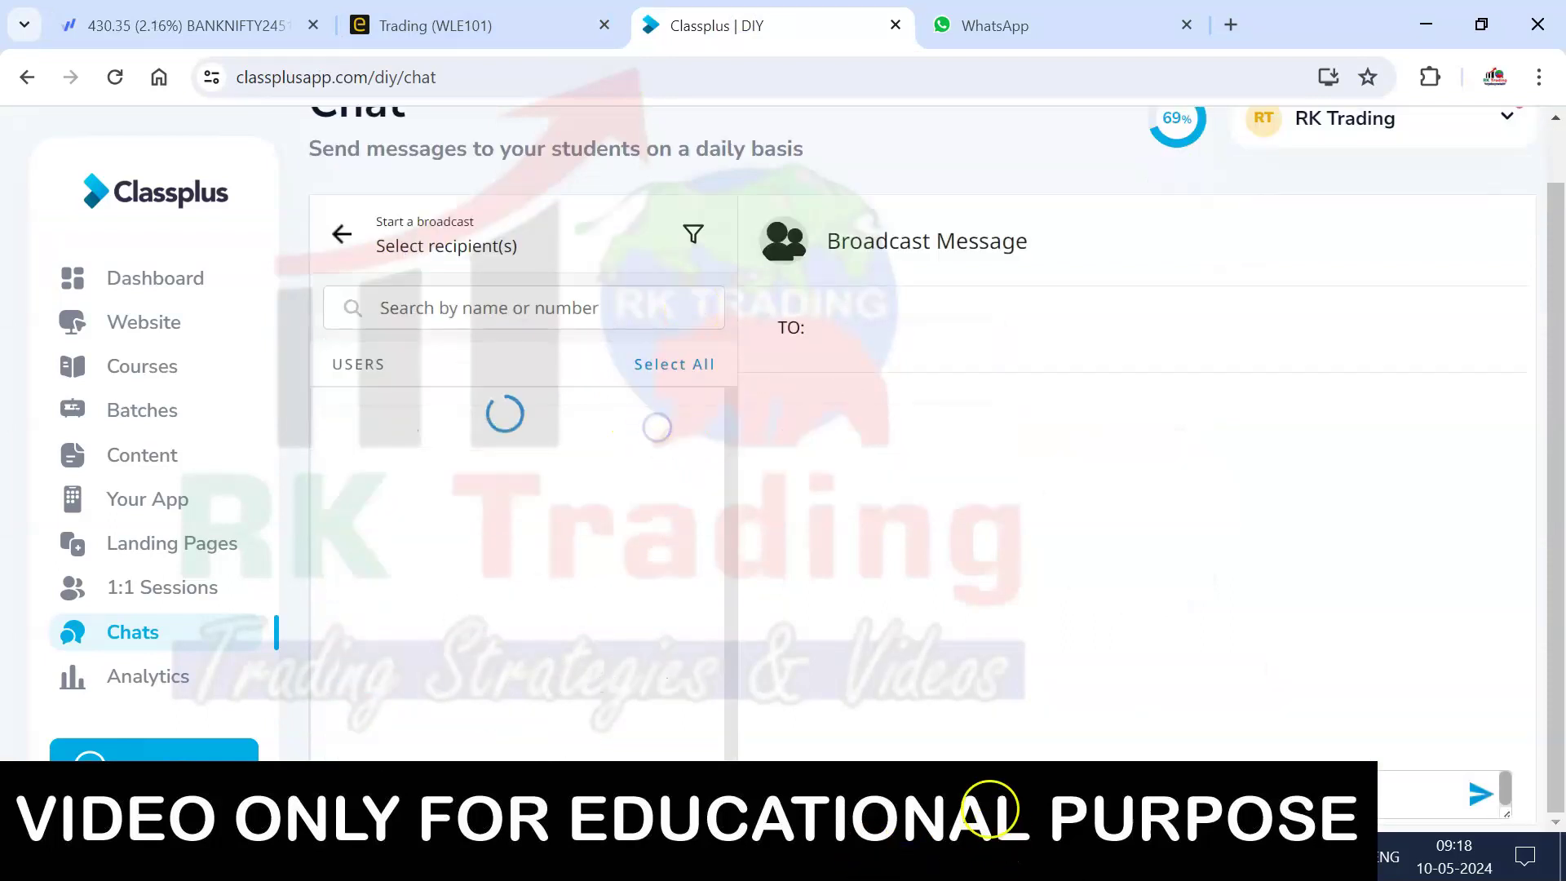
pyautogui.click(666, 367)
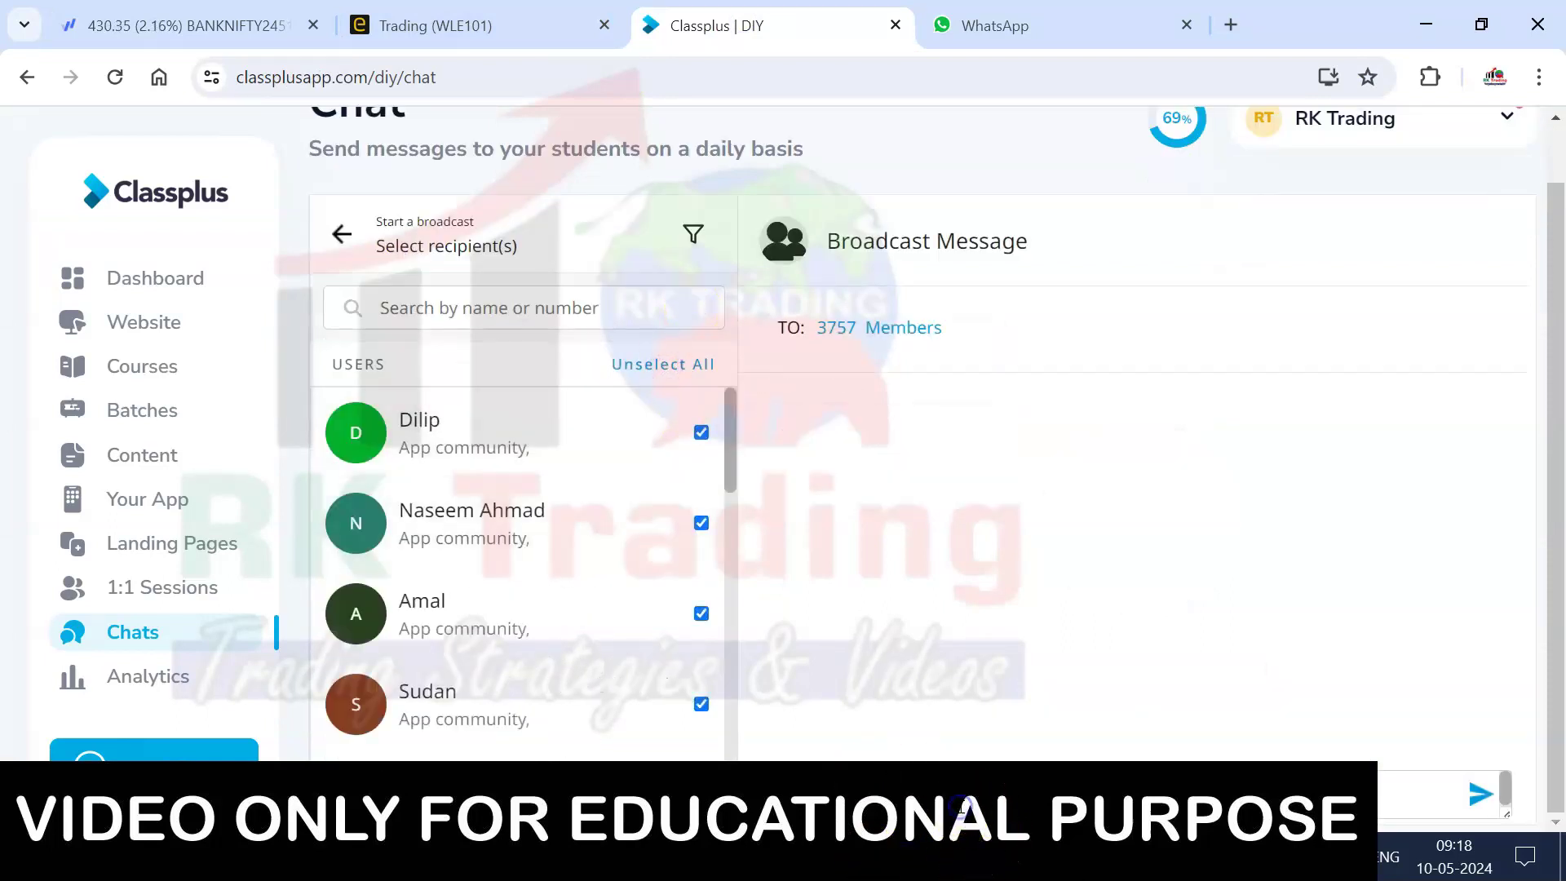
pyautogui.press('Return')
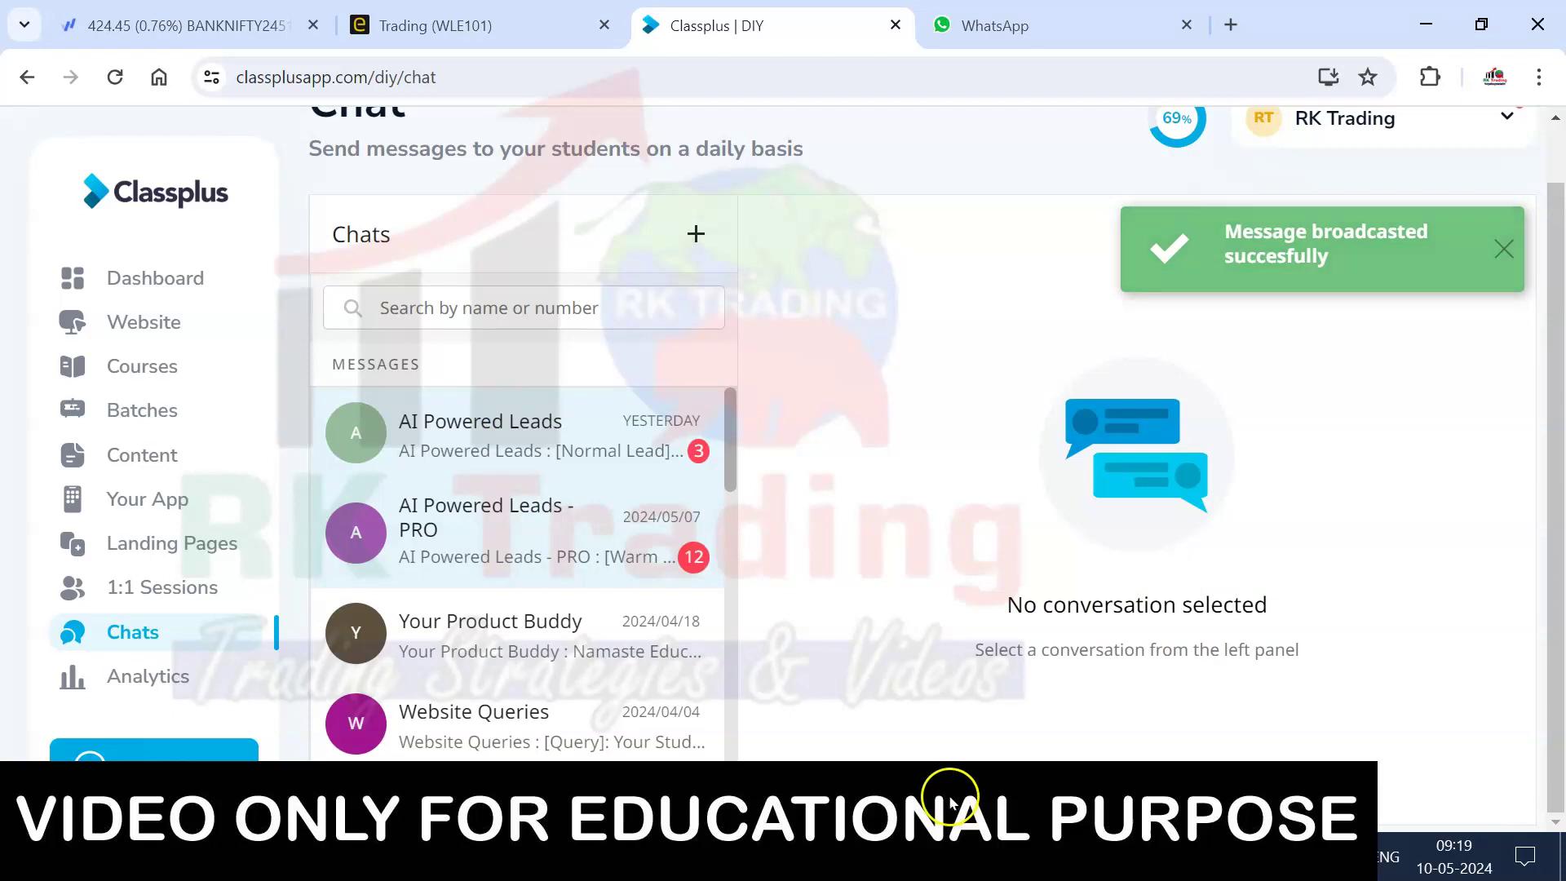
# - Post "buy banknifty 47500ce above 500 sl 450 tg 550/600" in the Rk Trading WhatsApp channel and return to Fyers
pyautogui.click(1030, 31)
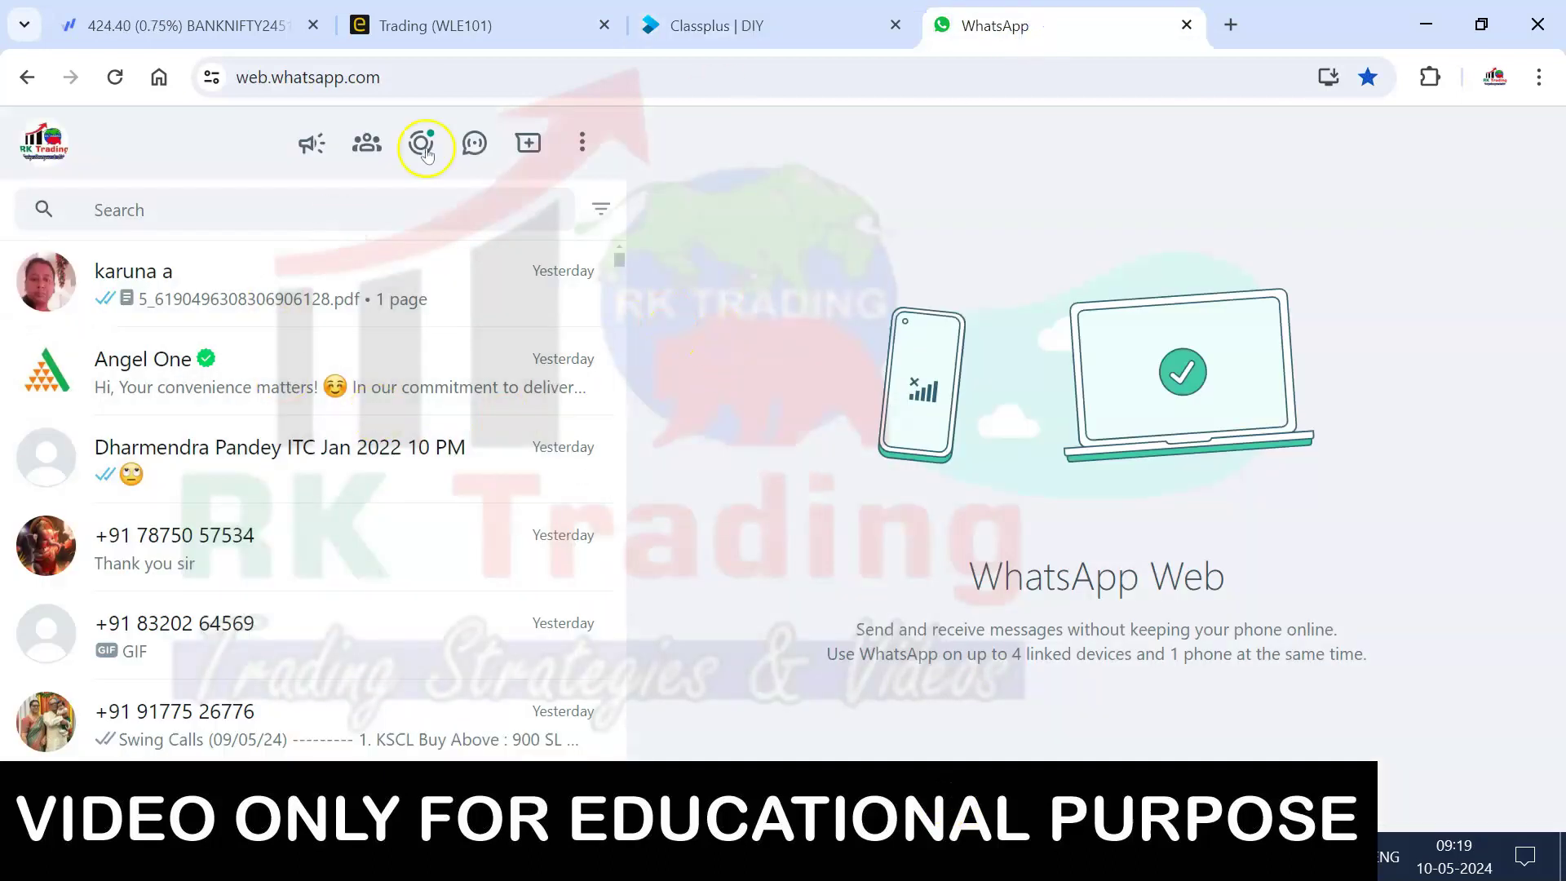
pyautogui.click(476, 144)
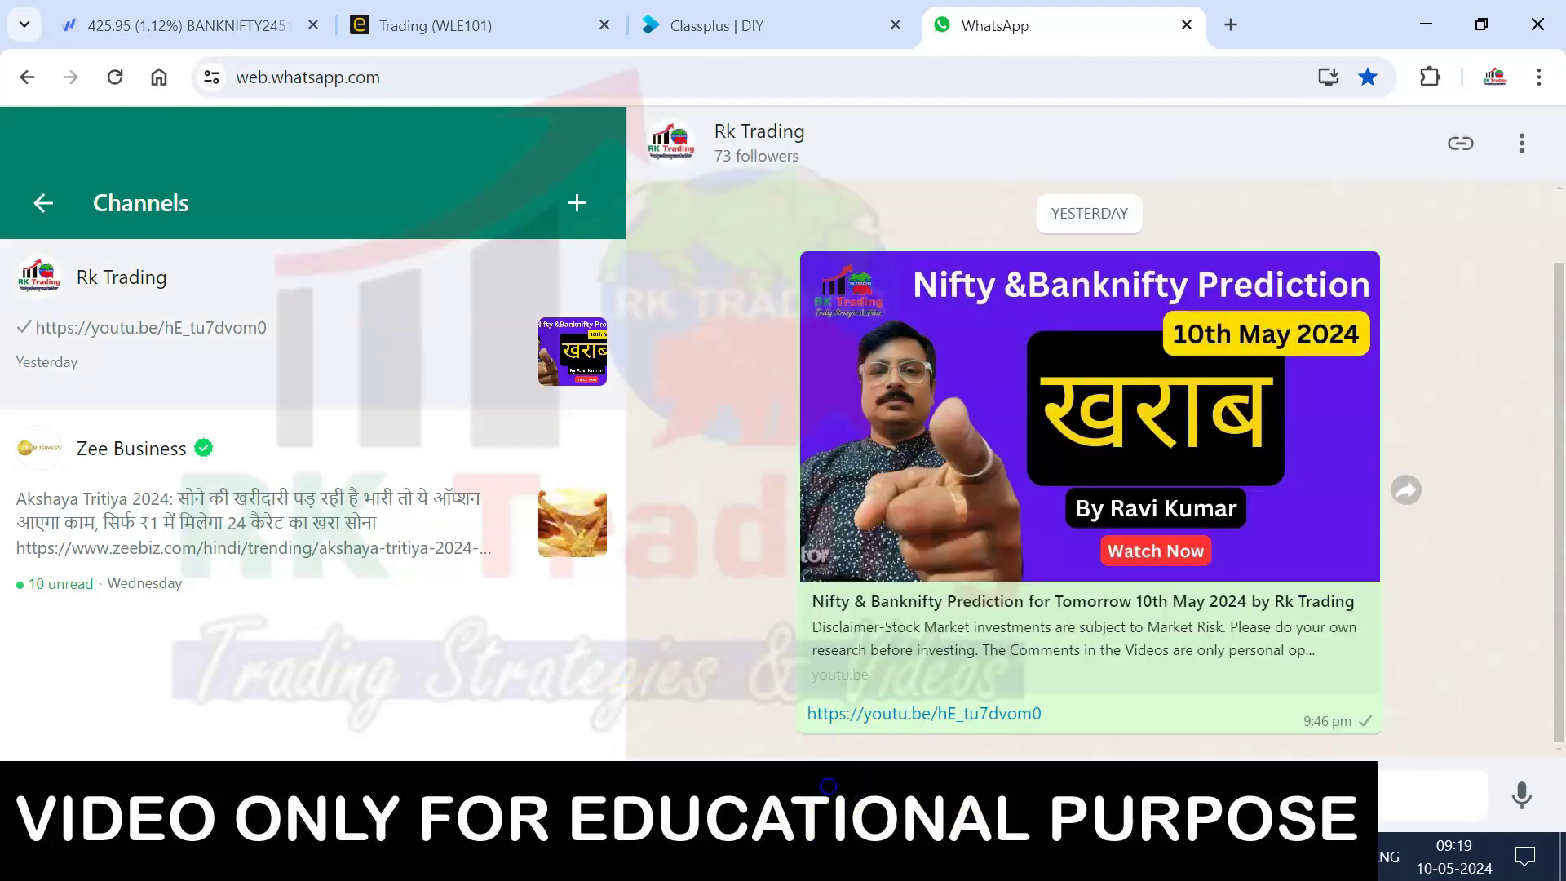
pyautogui.hotkey('ctrl', '1')
# - Add the BANKNIFTY 24 May 15 47400 PE option to the day trading01 watchlist and load its chart with more candles in view
pyautogui.click(1480, 189)
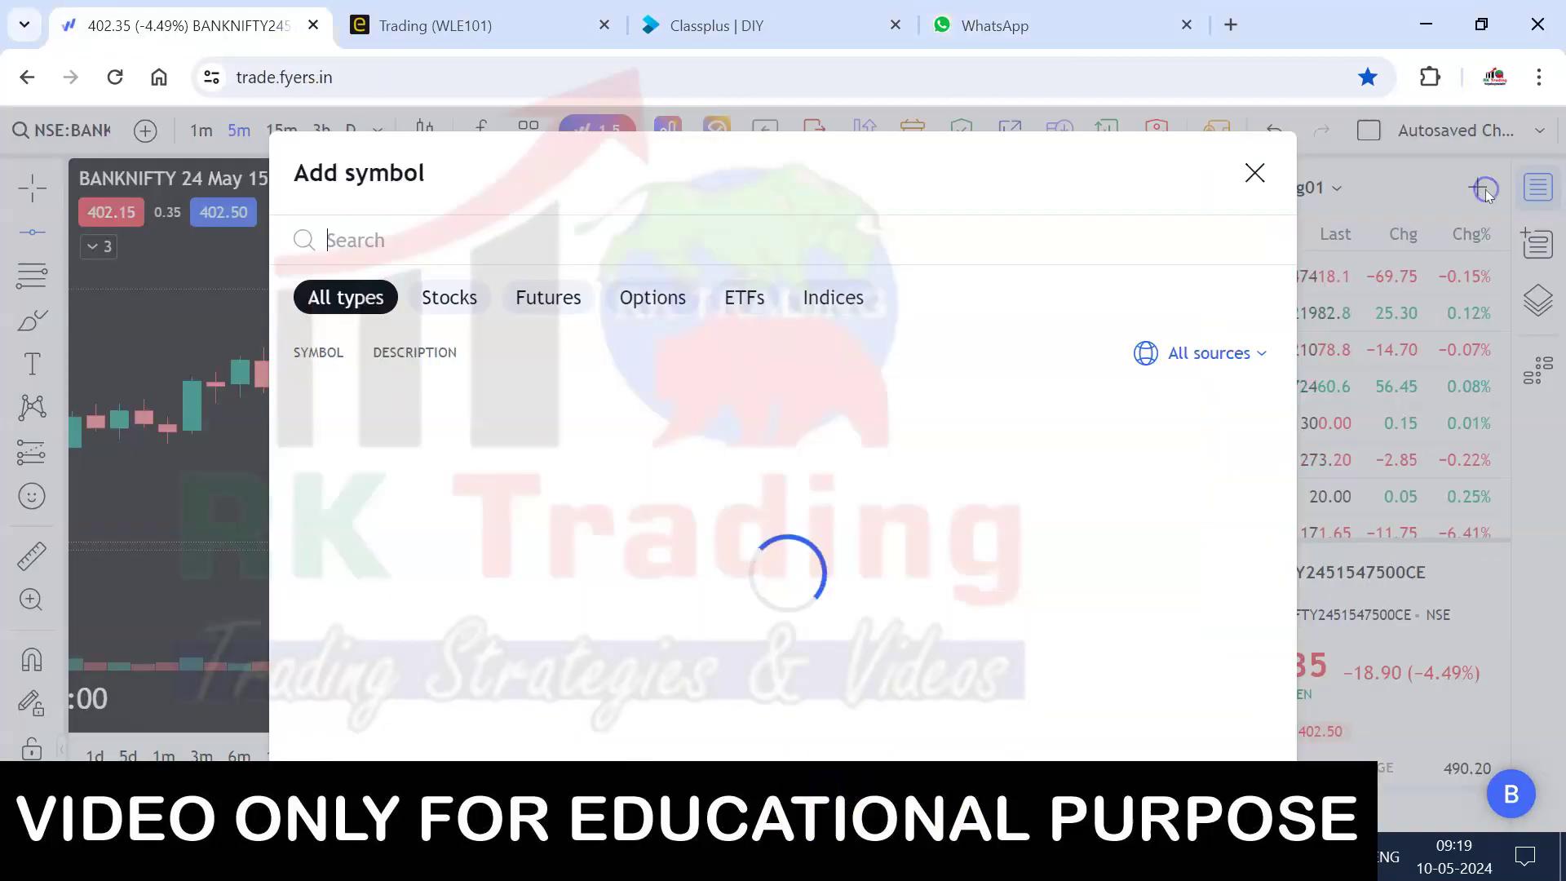
pyautogui.write('47400')
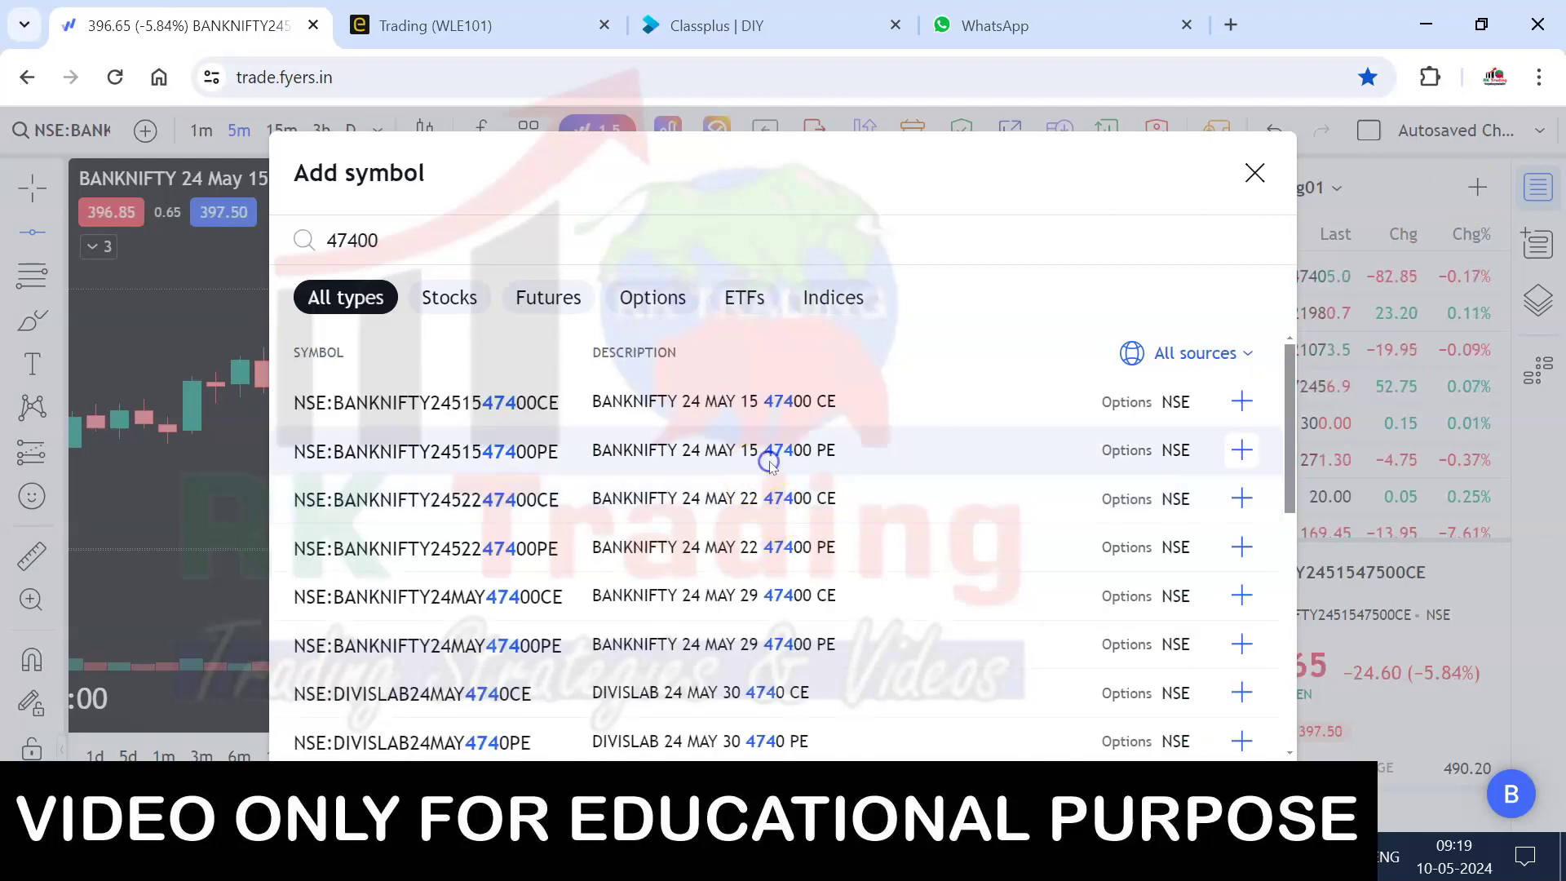
pyautogui.click(1241, 450)
pyautogui.click(1255, 172)
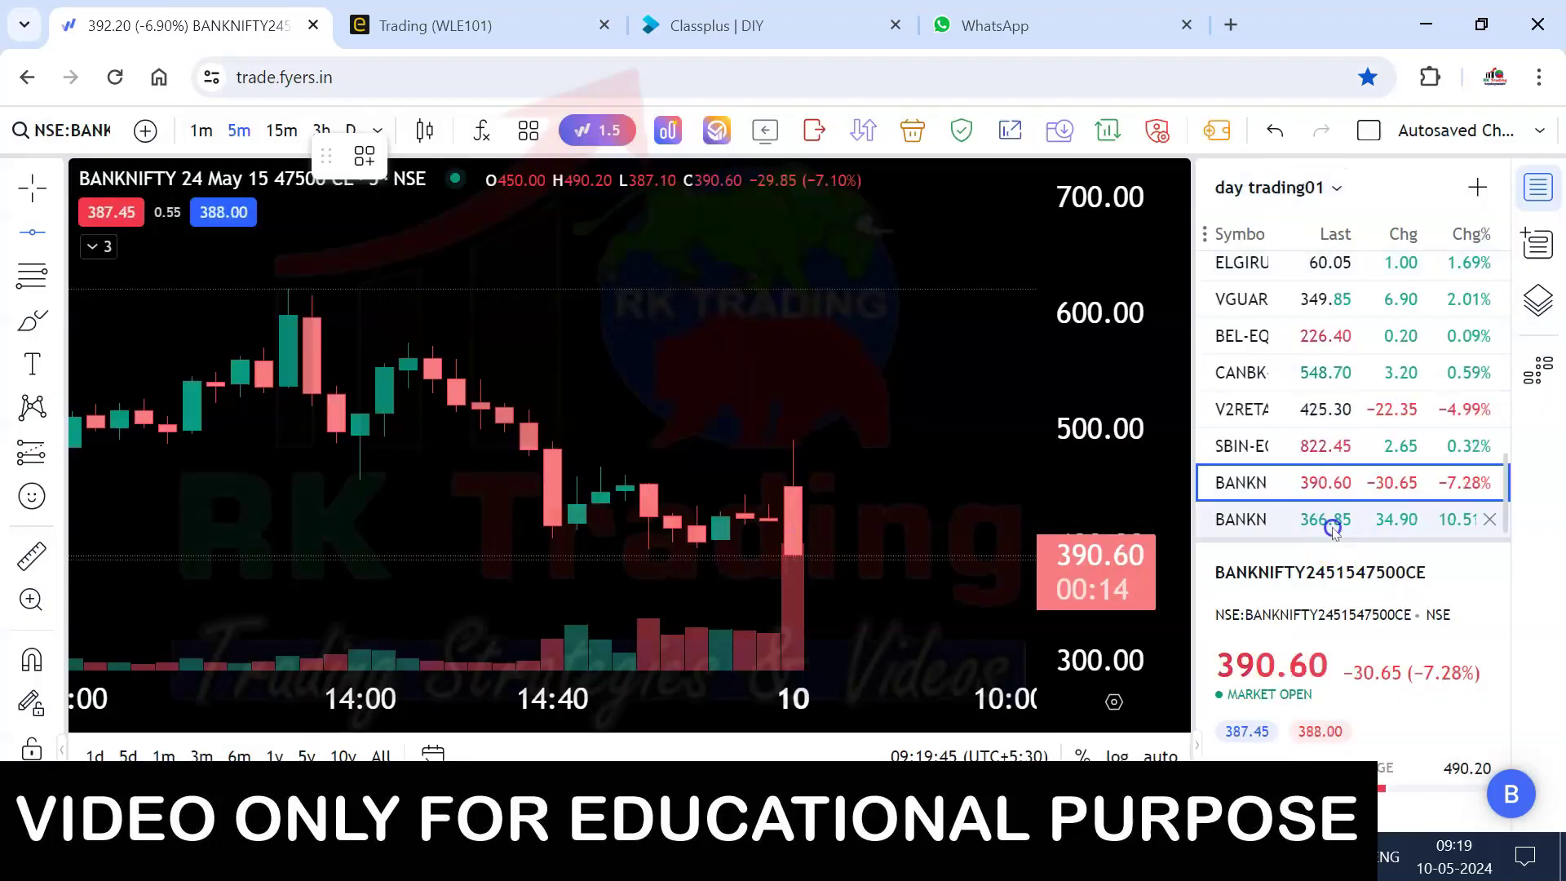
pyautogui.click(1329, 522)
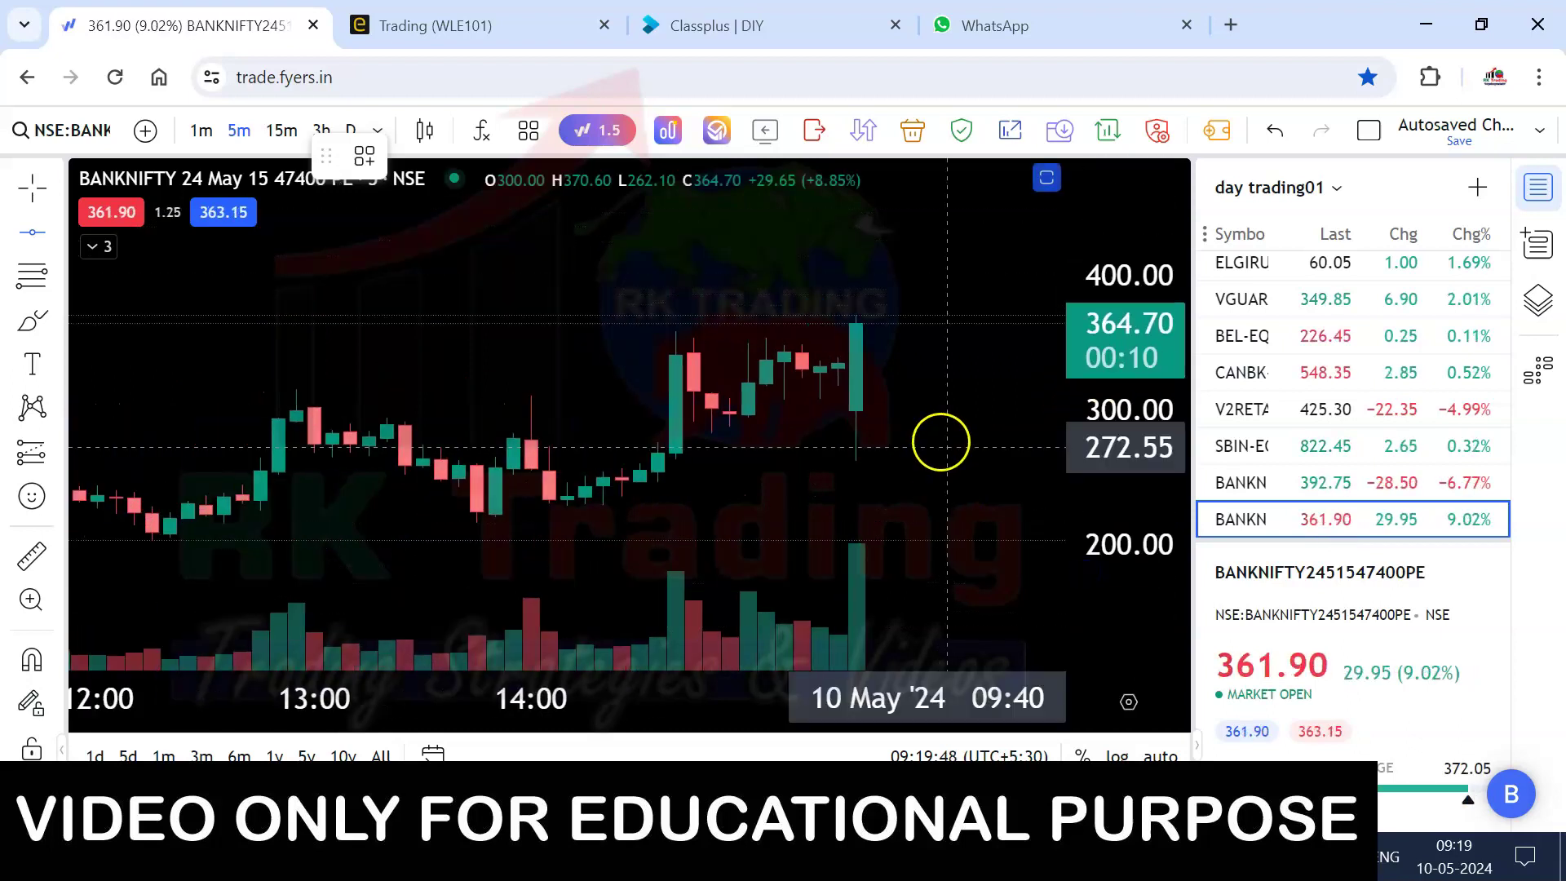
pyautogui.scroll(-2, 947, 424)
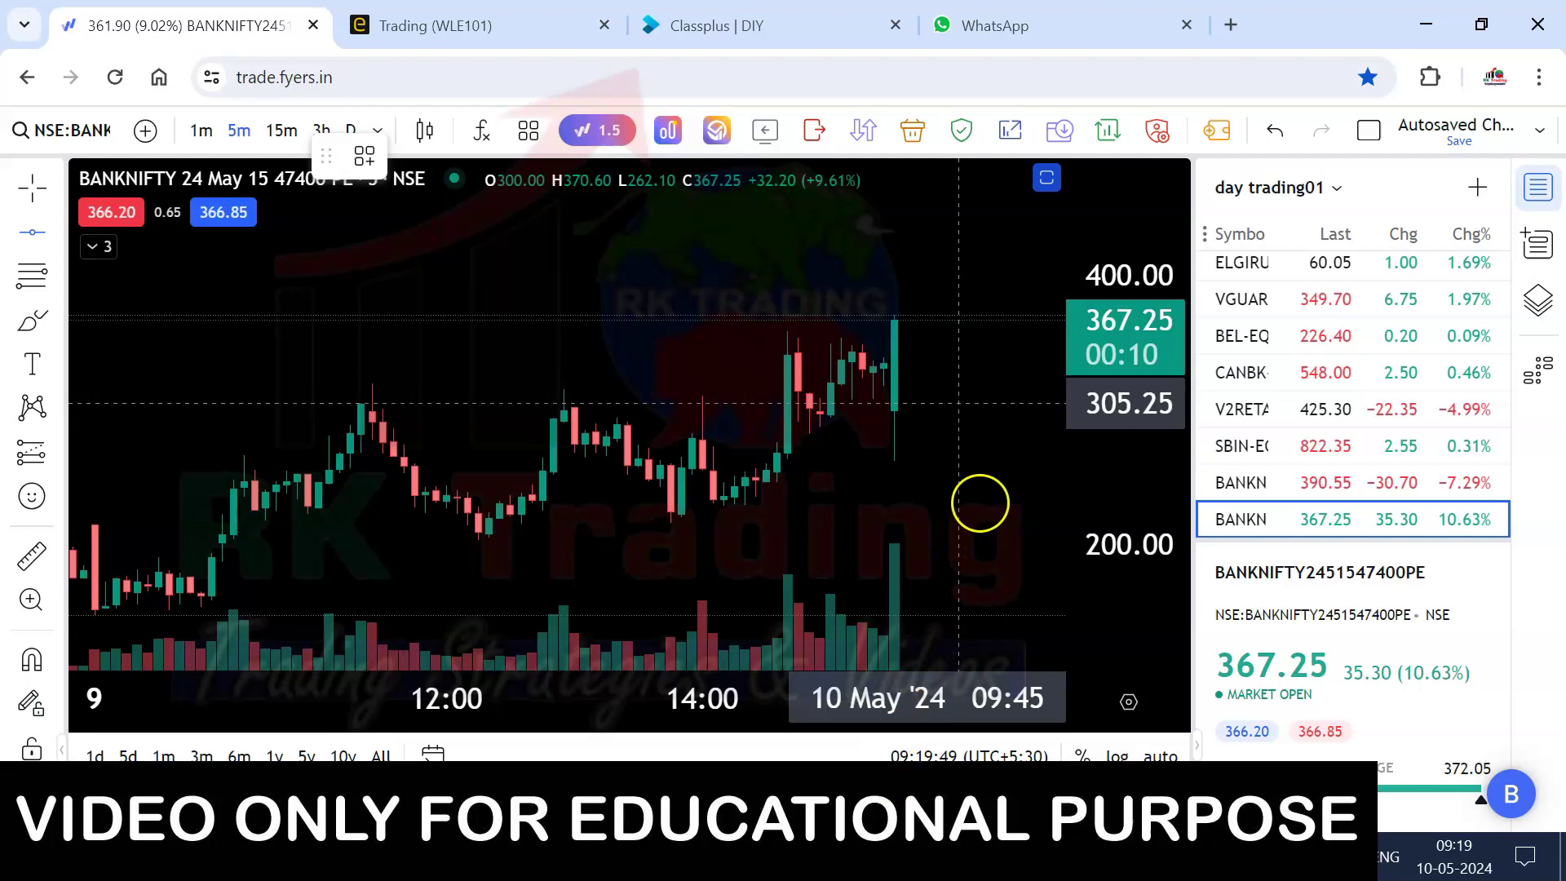
# - Switch to Telegram, post "buy banknifty 47400pe above 400 sl 350 tg 450/500" in the RK TRADING channel, and select its text for copying
pyautogui.click(522, 863)
pyautogui.click(707, 787)
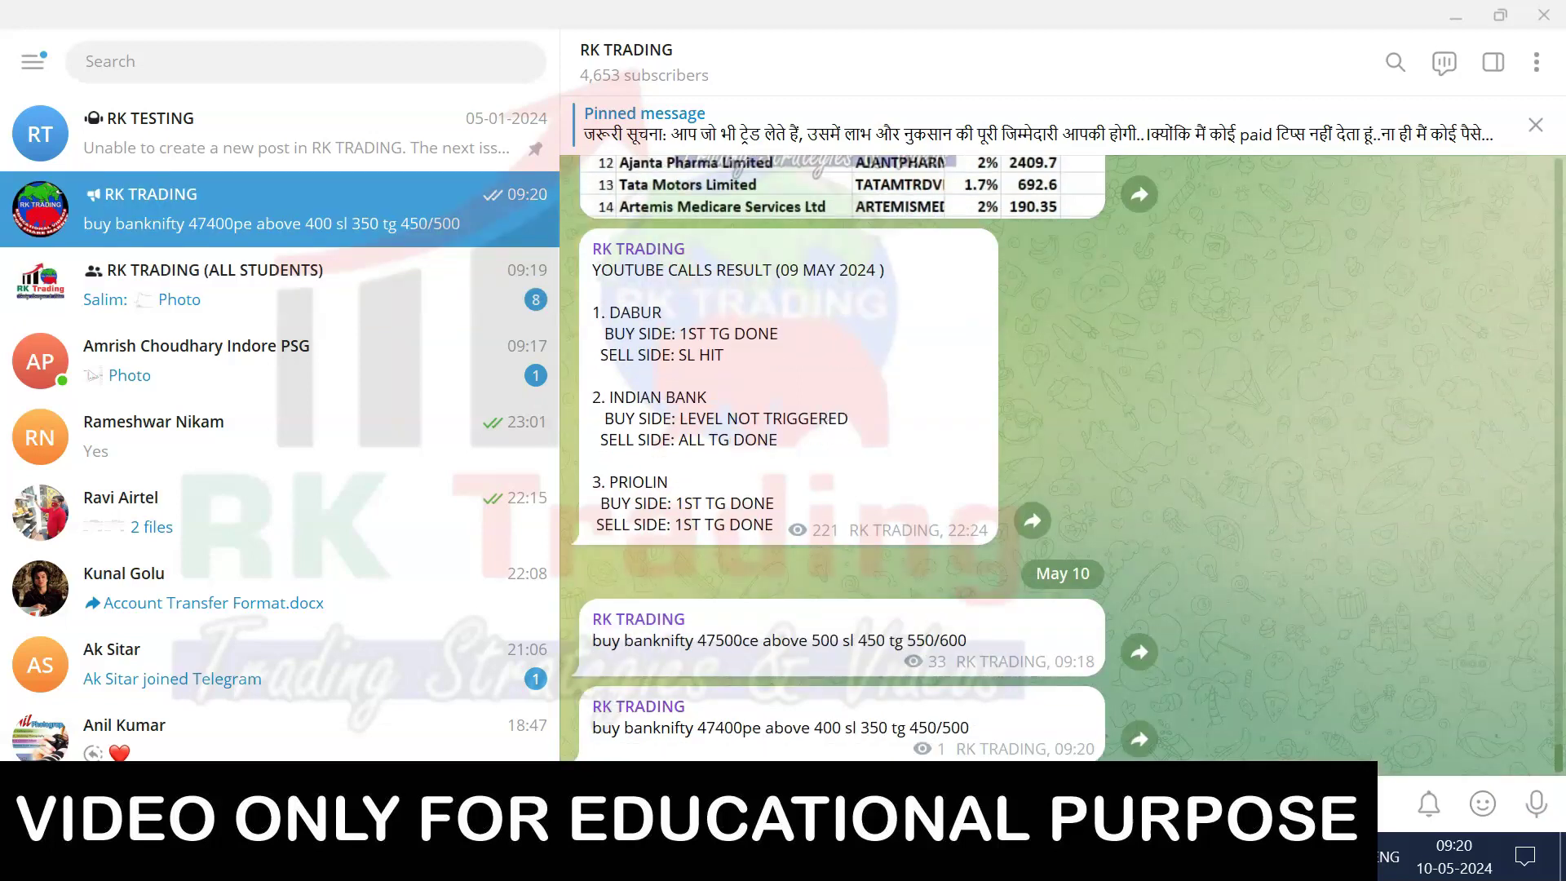
pyautogui.tripleClick(733, 730)
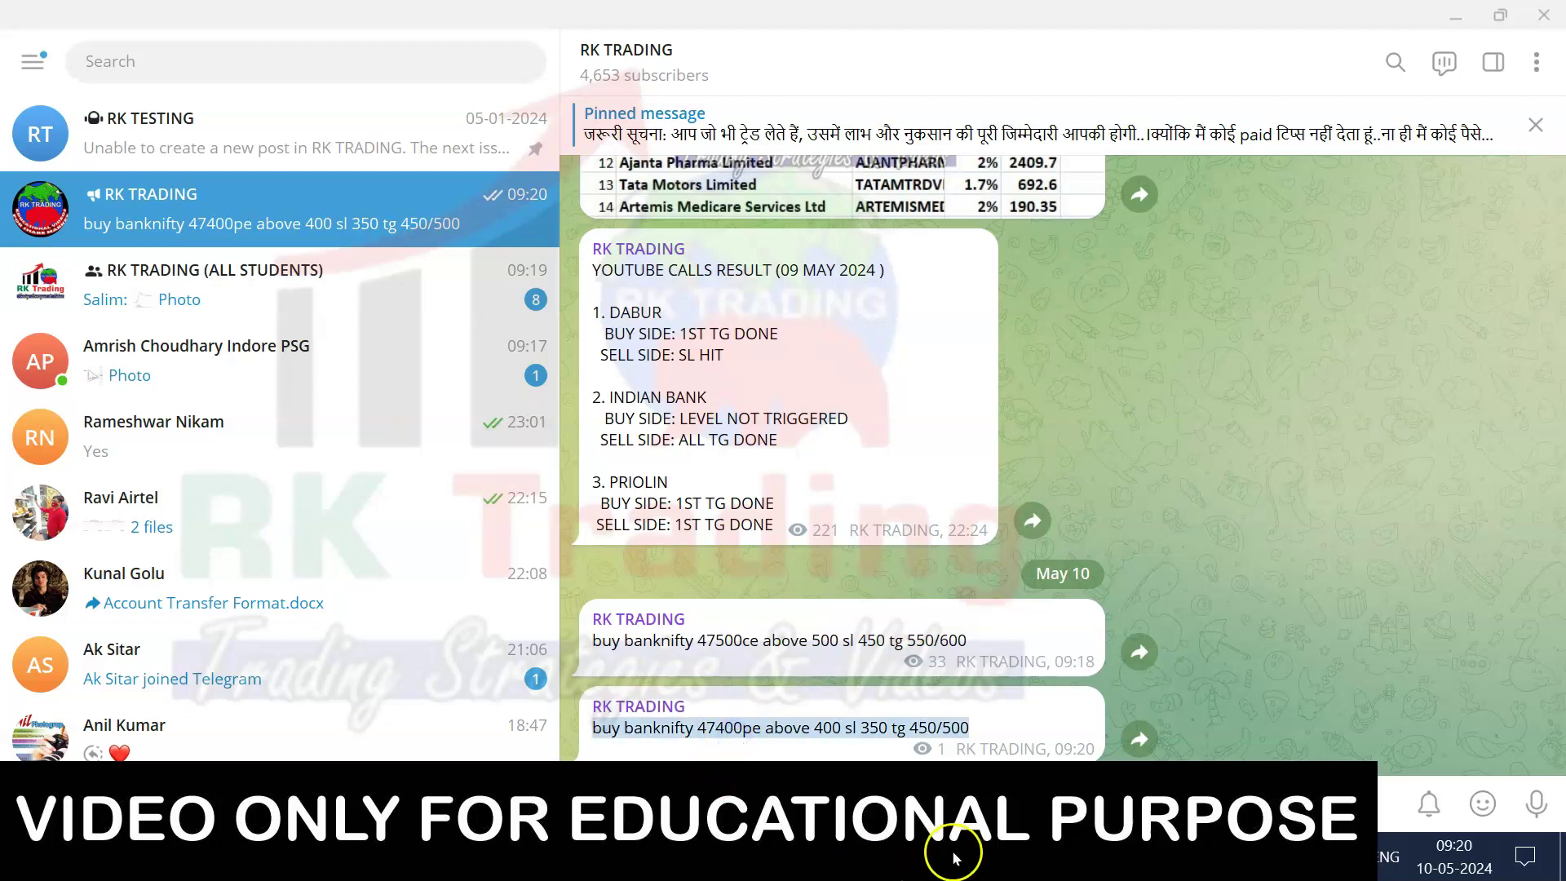
# - Return to the Classplus chats in Chrome and broadcast the copied 47400pe call to all users
pyautogui.click(891, 867)
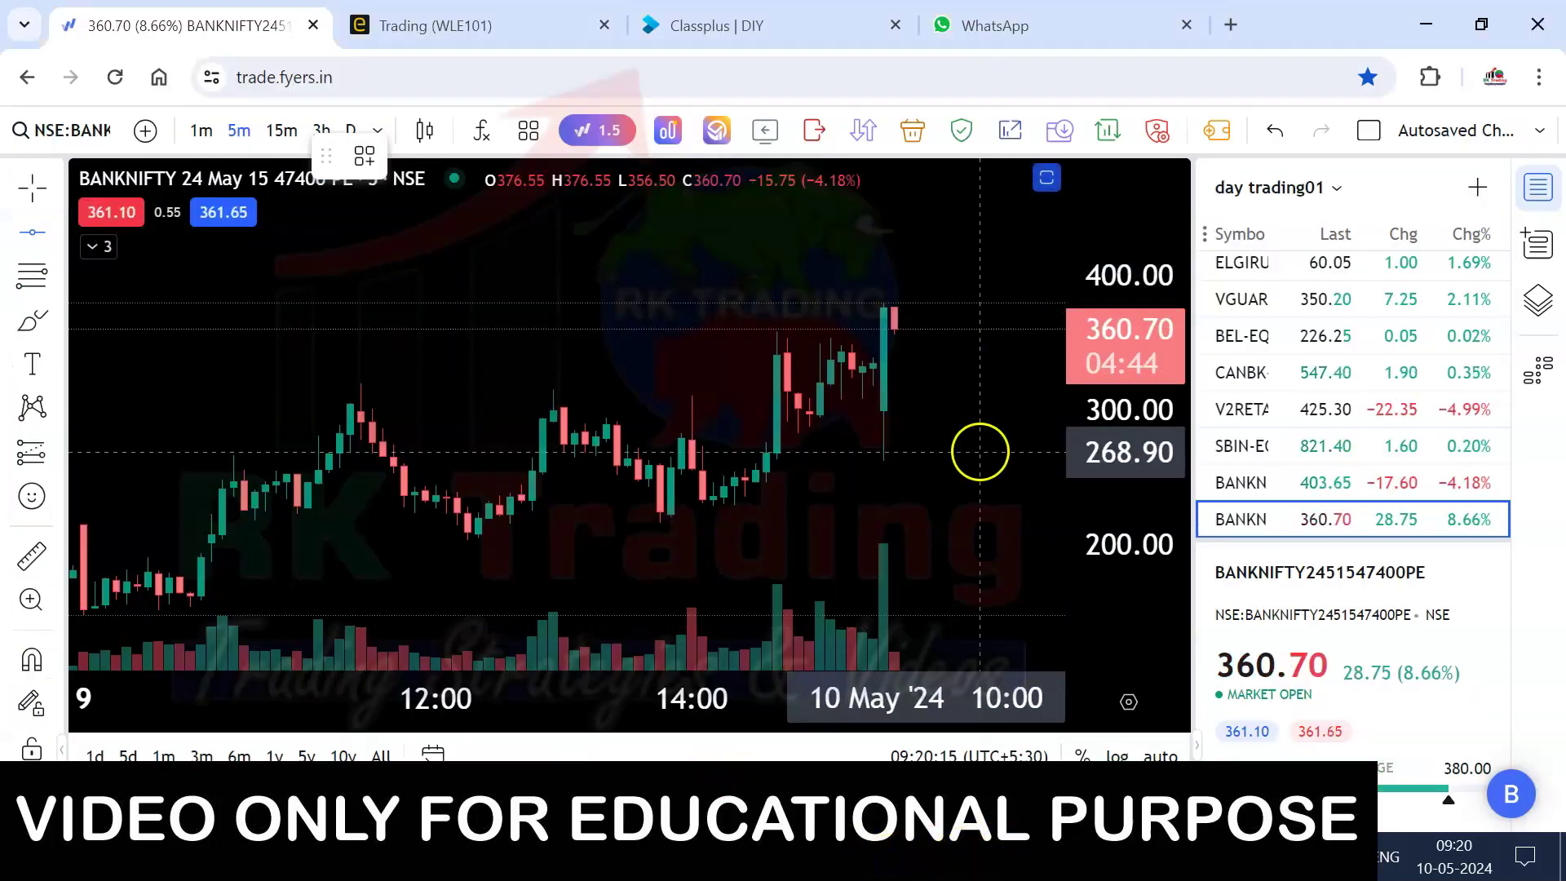
pyautogui.click(432, 25)
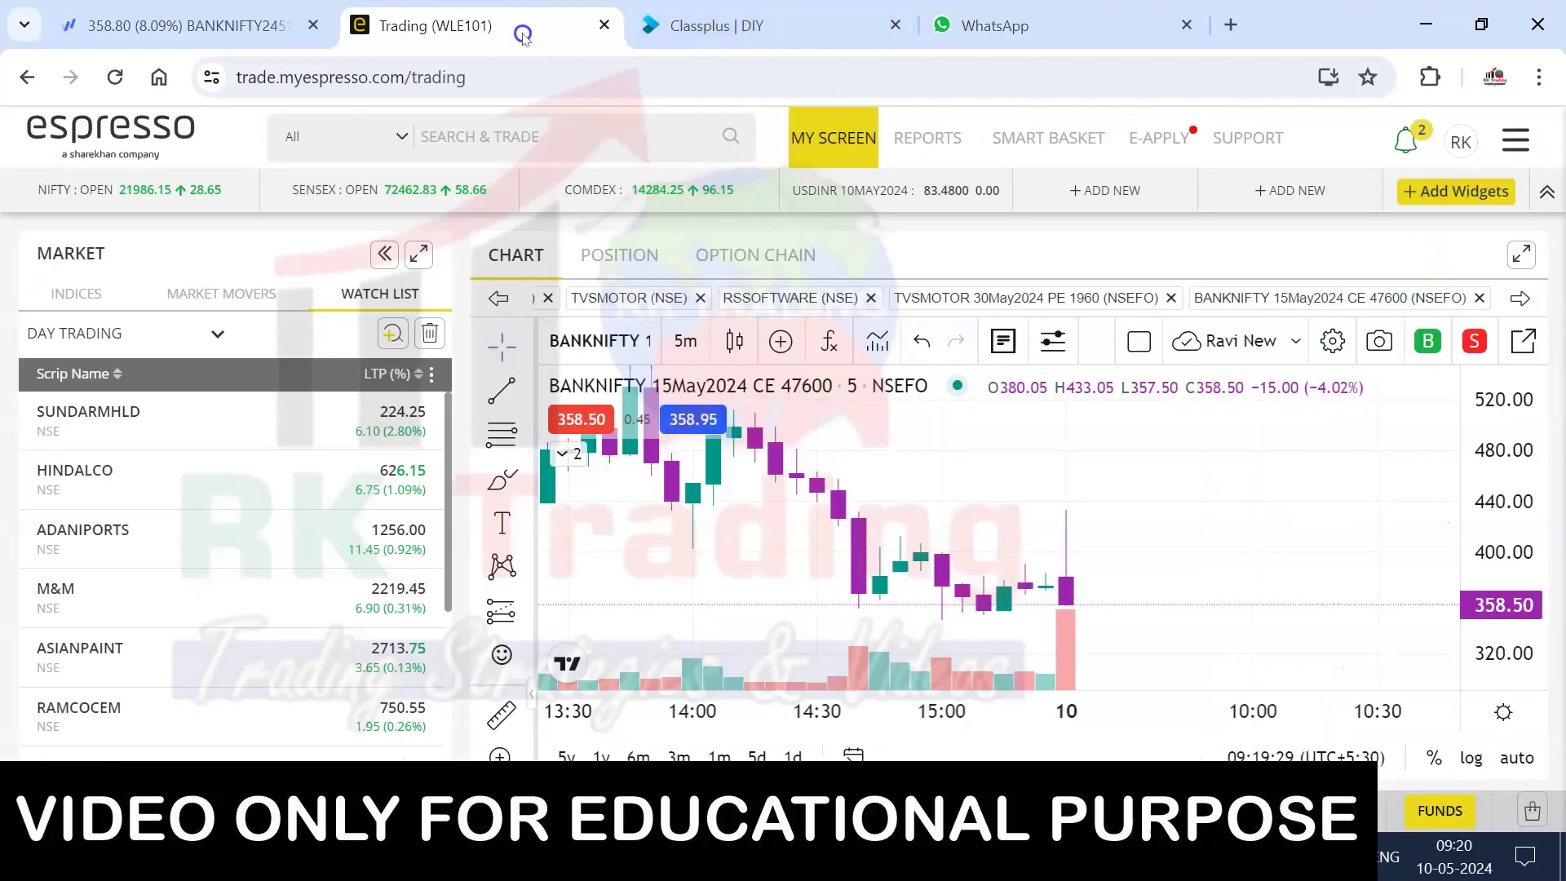
pyautogui.click(715, 33)
pyautogui.click(696, 234)
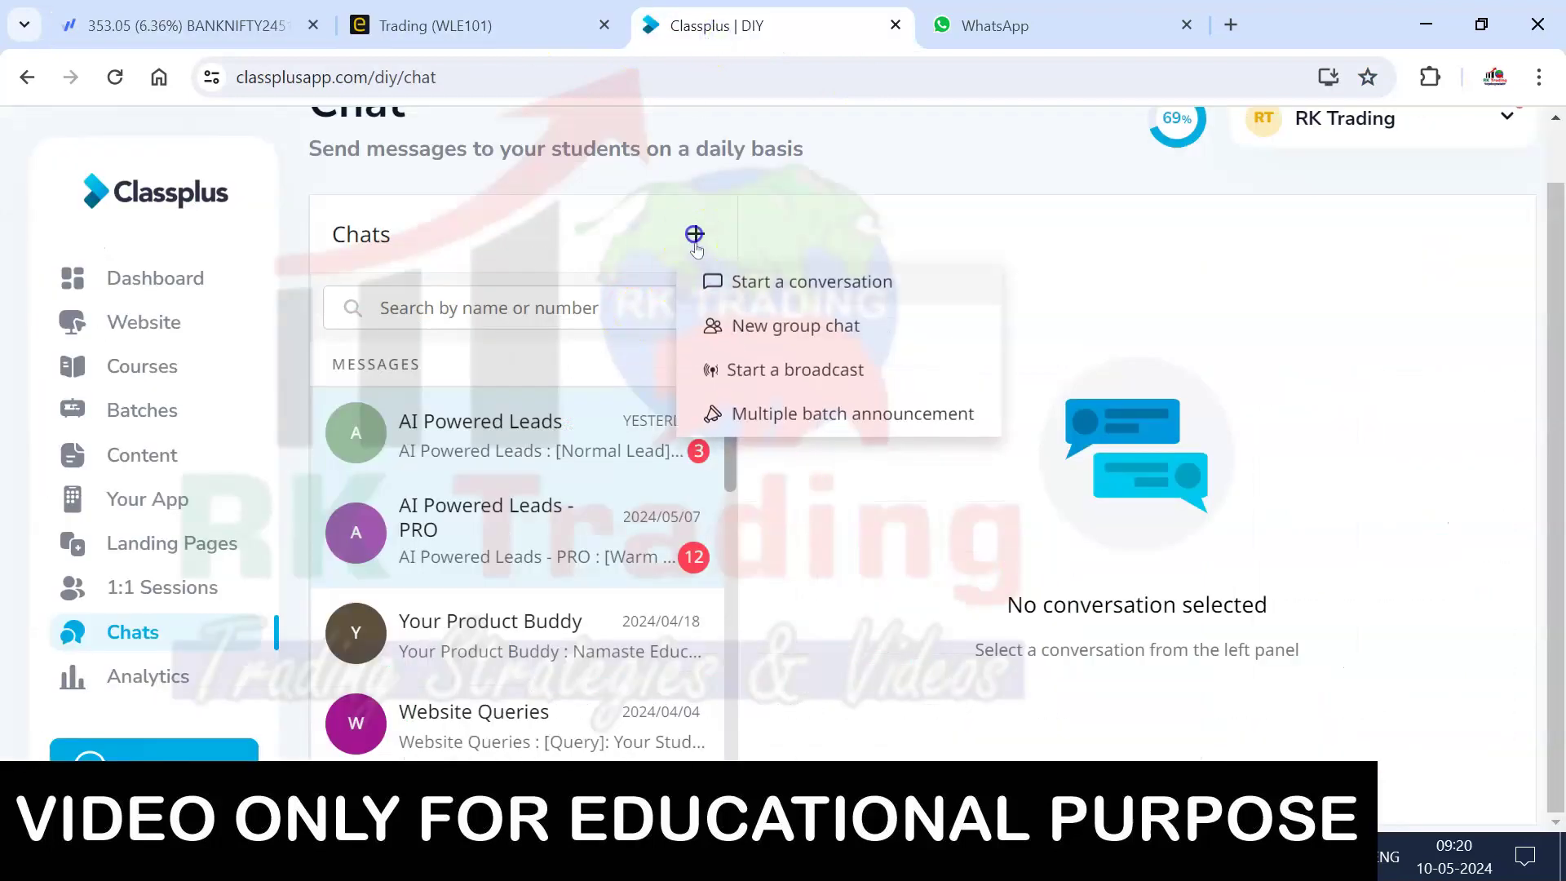
pyautogui.click(769, 356)
pyautogui.click(694, 367)
pyautogui.click(902, 795)
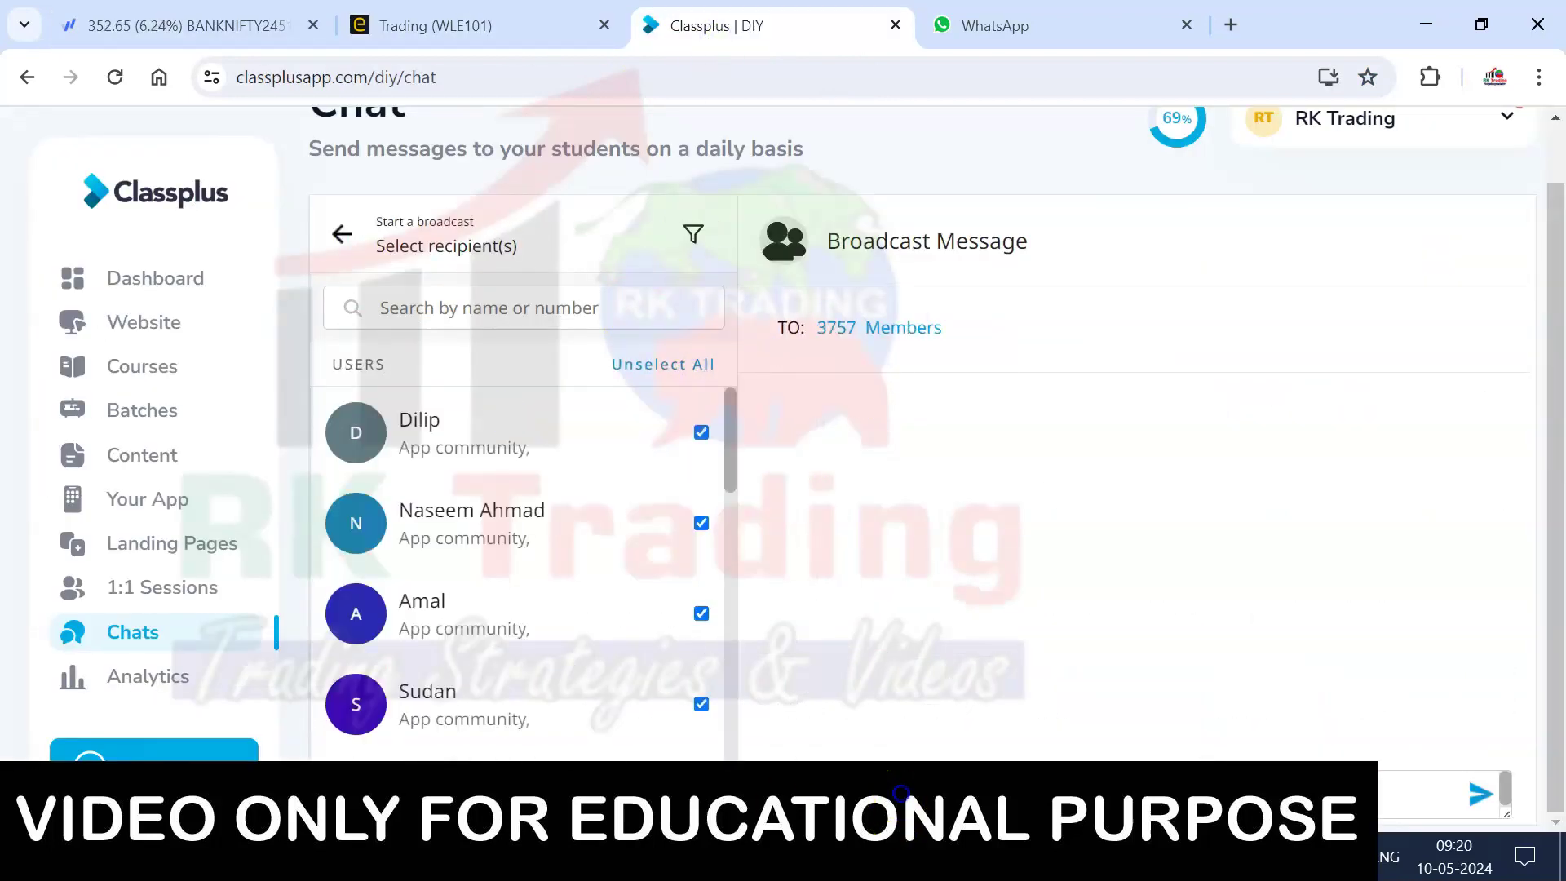
pyautogui.press('Return')
# - Switch to WhatsApp Web and post "buy banknifty 47400pe above 400 sl 350 tg 450/500" in the Rk Trading channel
pyautogui.click(1011, 25)
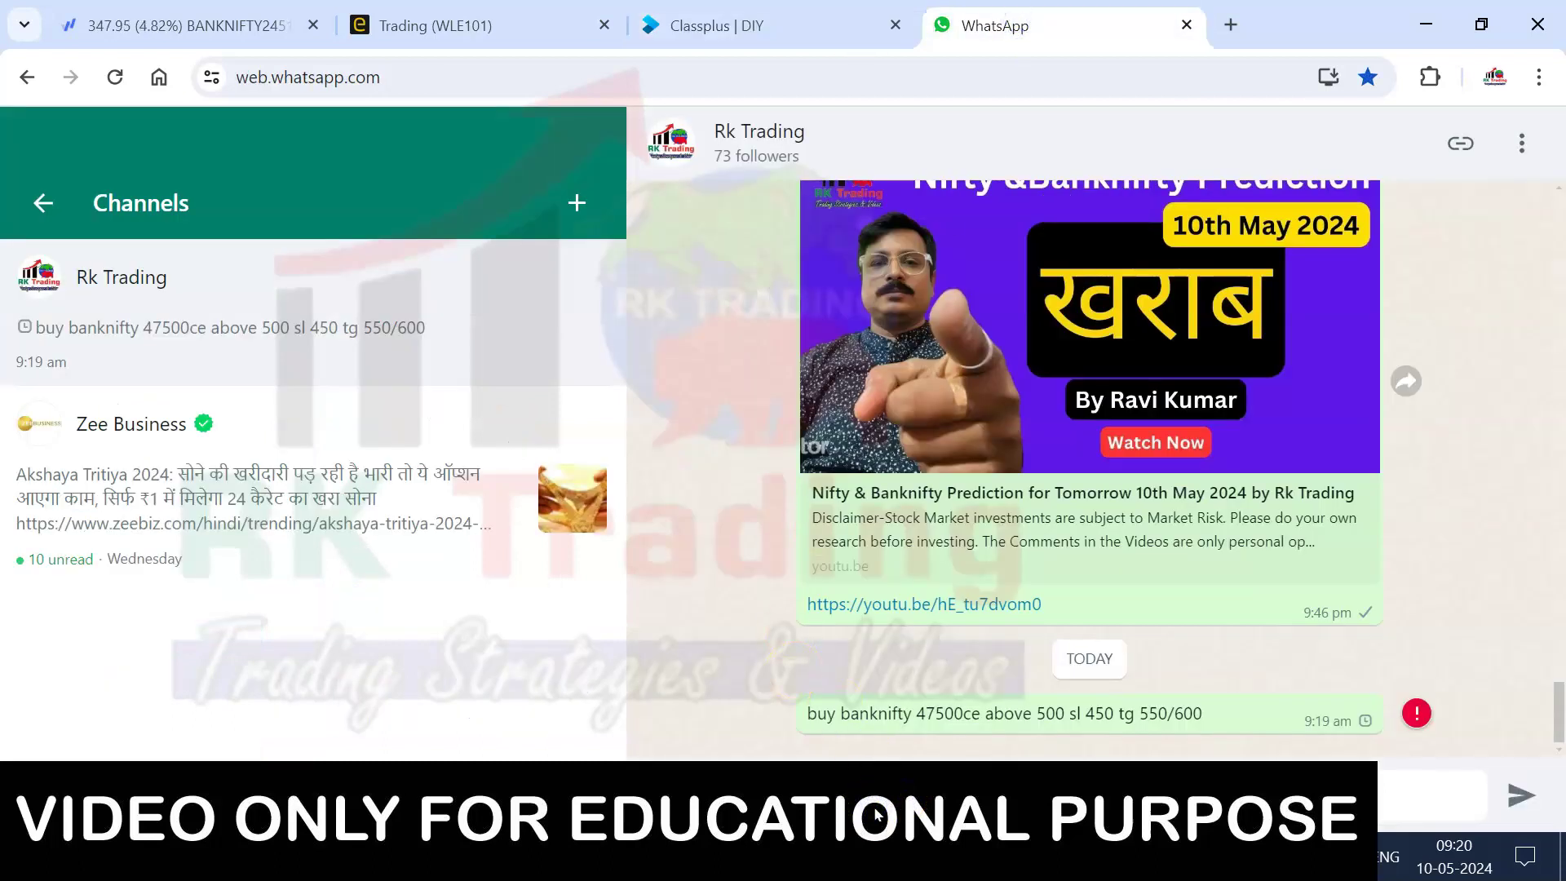
pyautogui.press('Return')
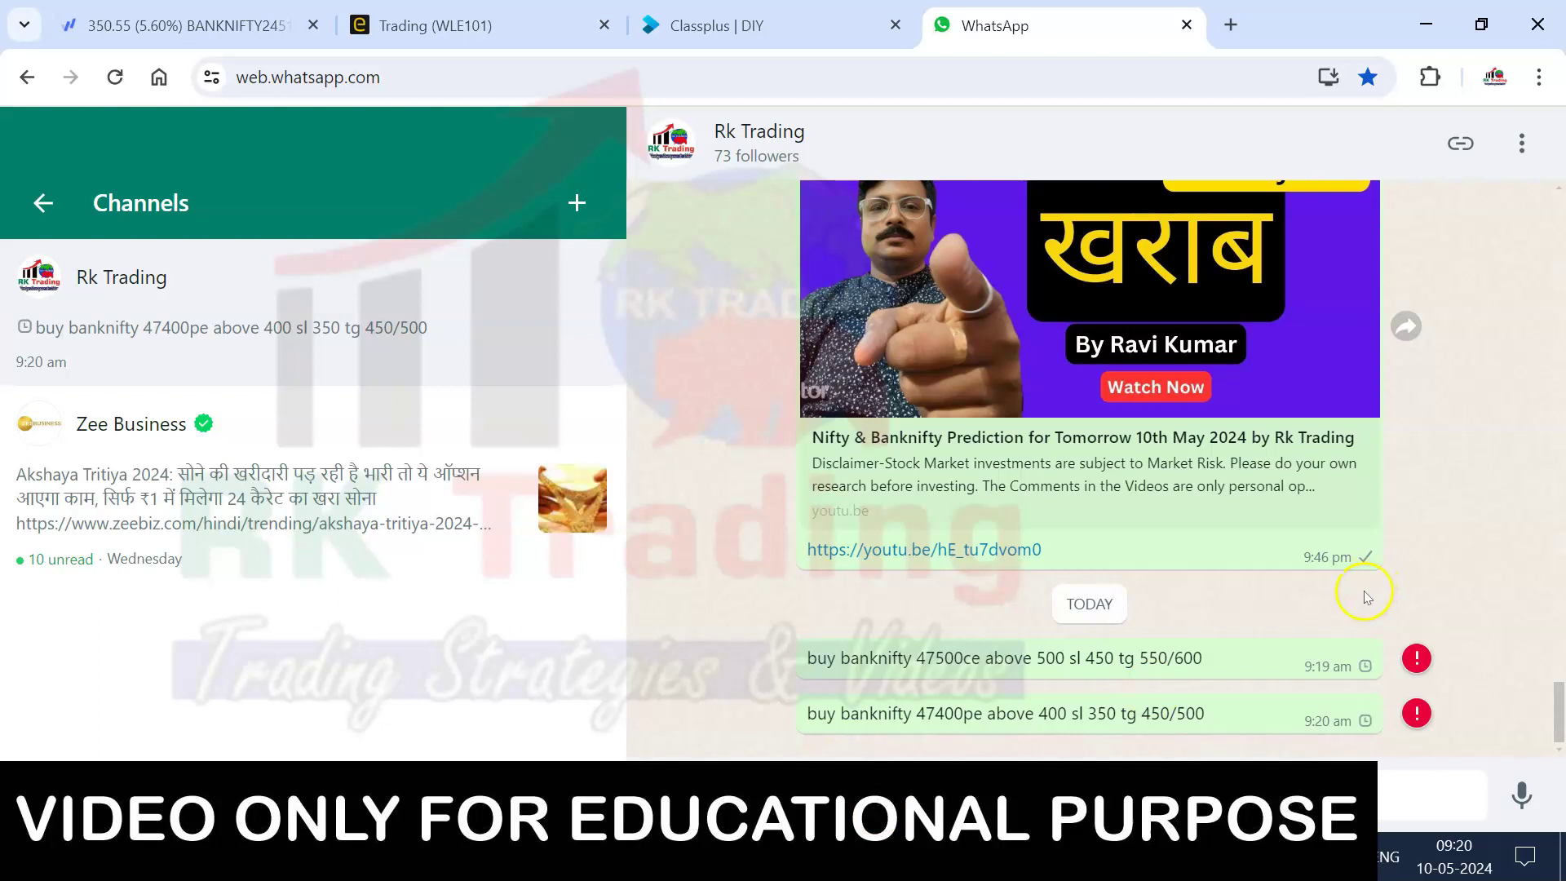
pyautogui.click(1457, 517)
# - Return to Fyers and check the BANKNIFTY 47500 CE chart, followed by the State Bank of India chart
pyautogui.click(187, 25)
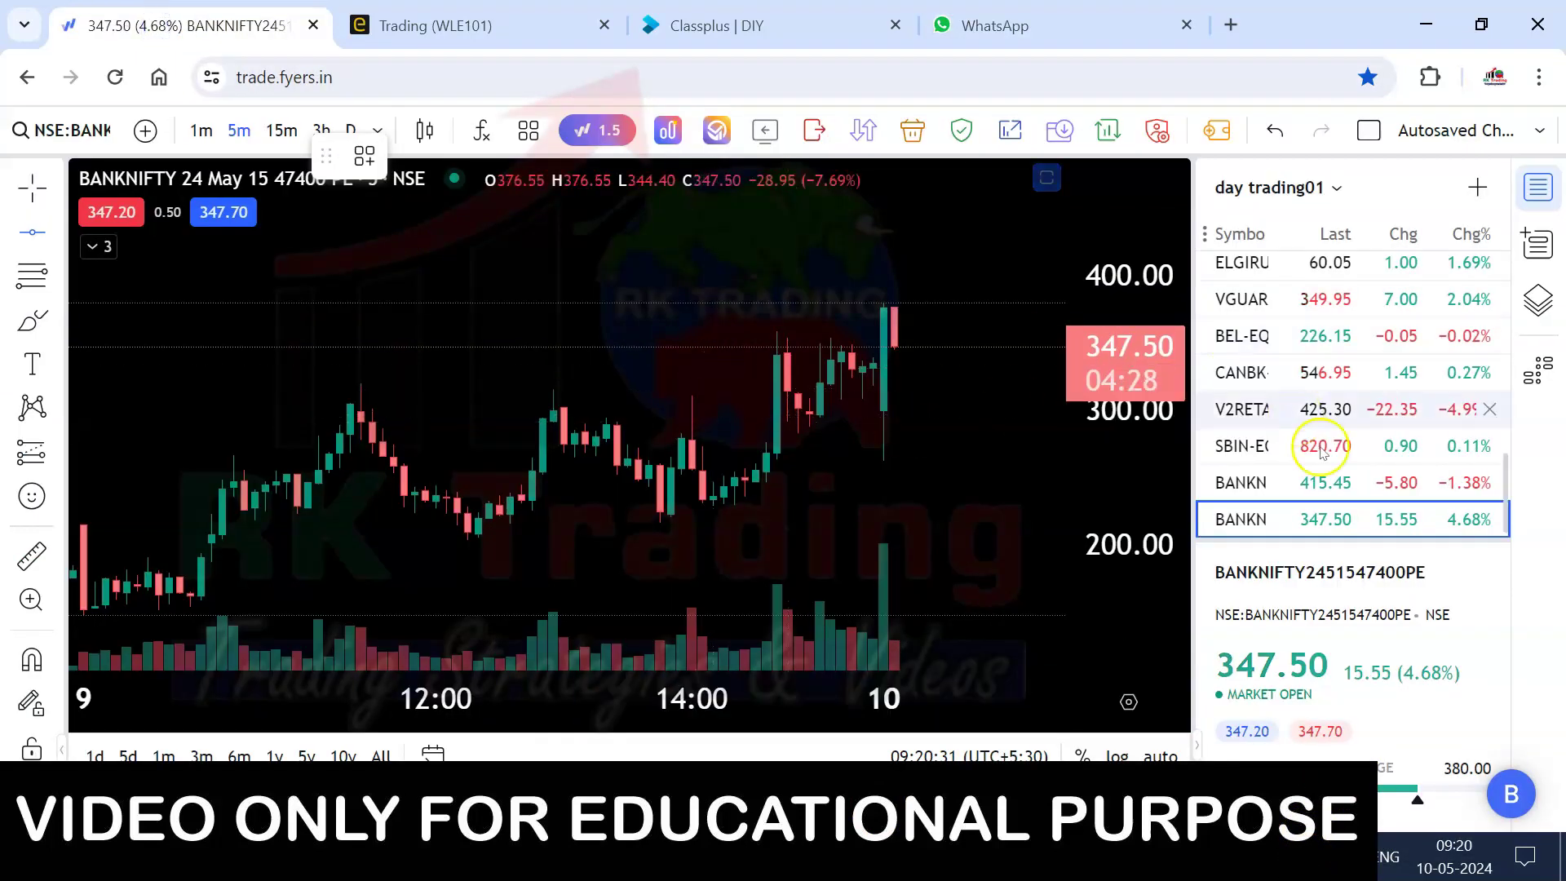
pyautogui.click(1317, 474)
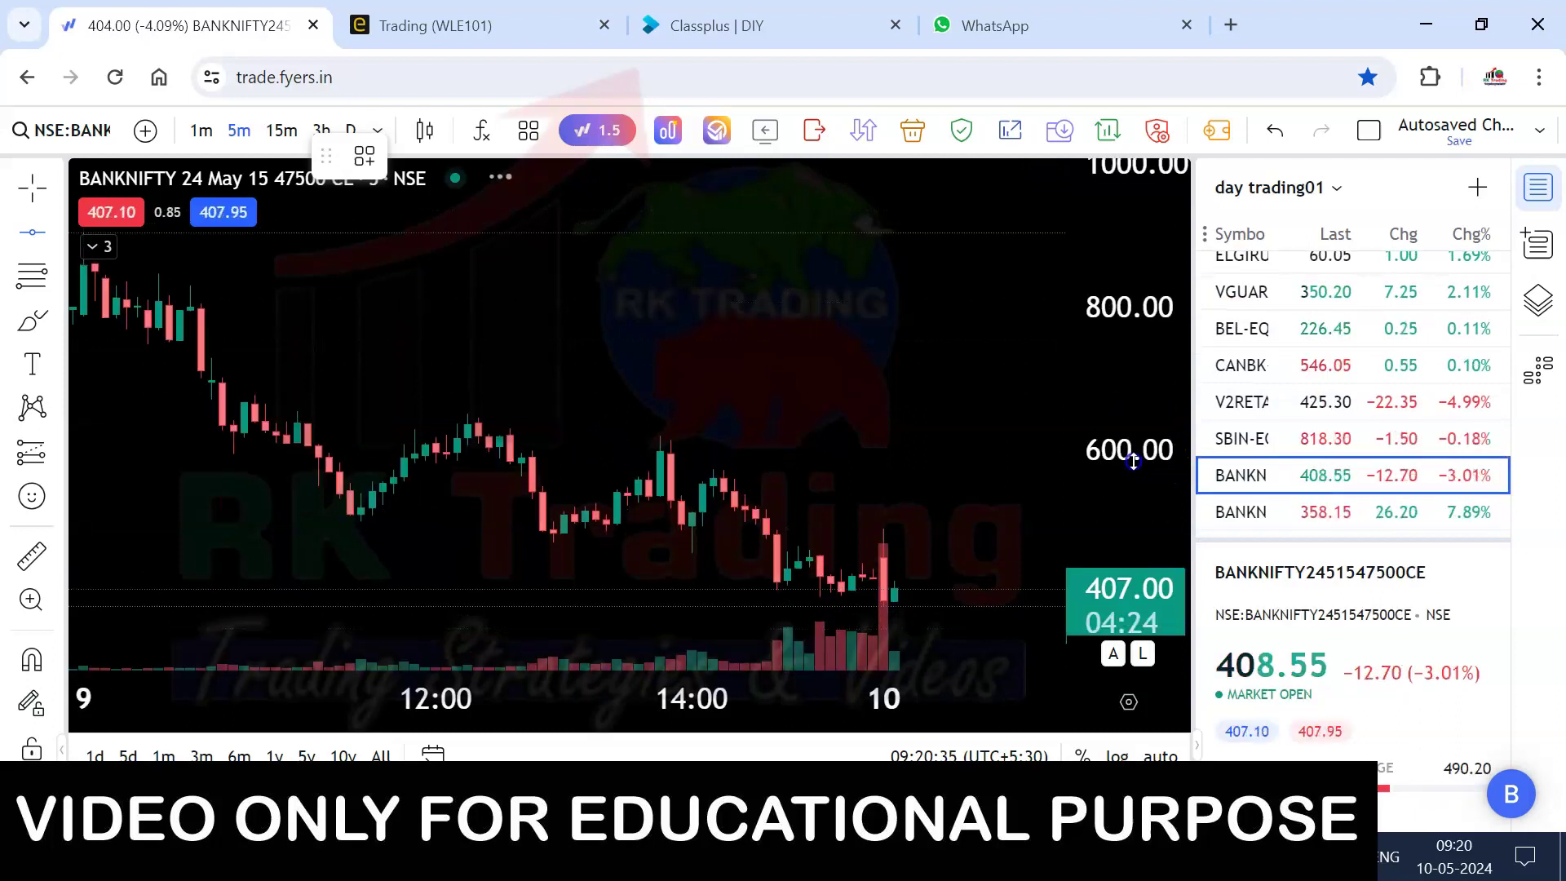
pyautogui.scroll(8, 1256, 294)
pyautogui.scroll(-8, 1276, 447)
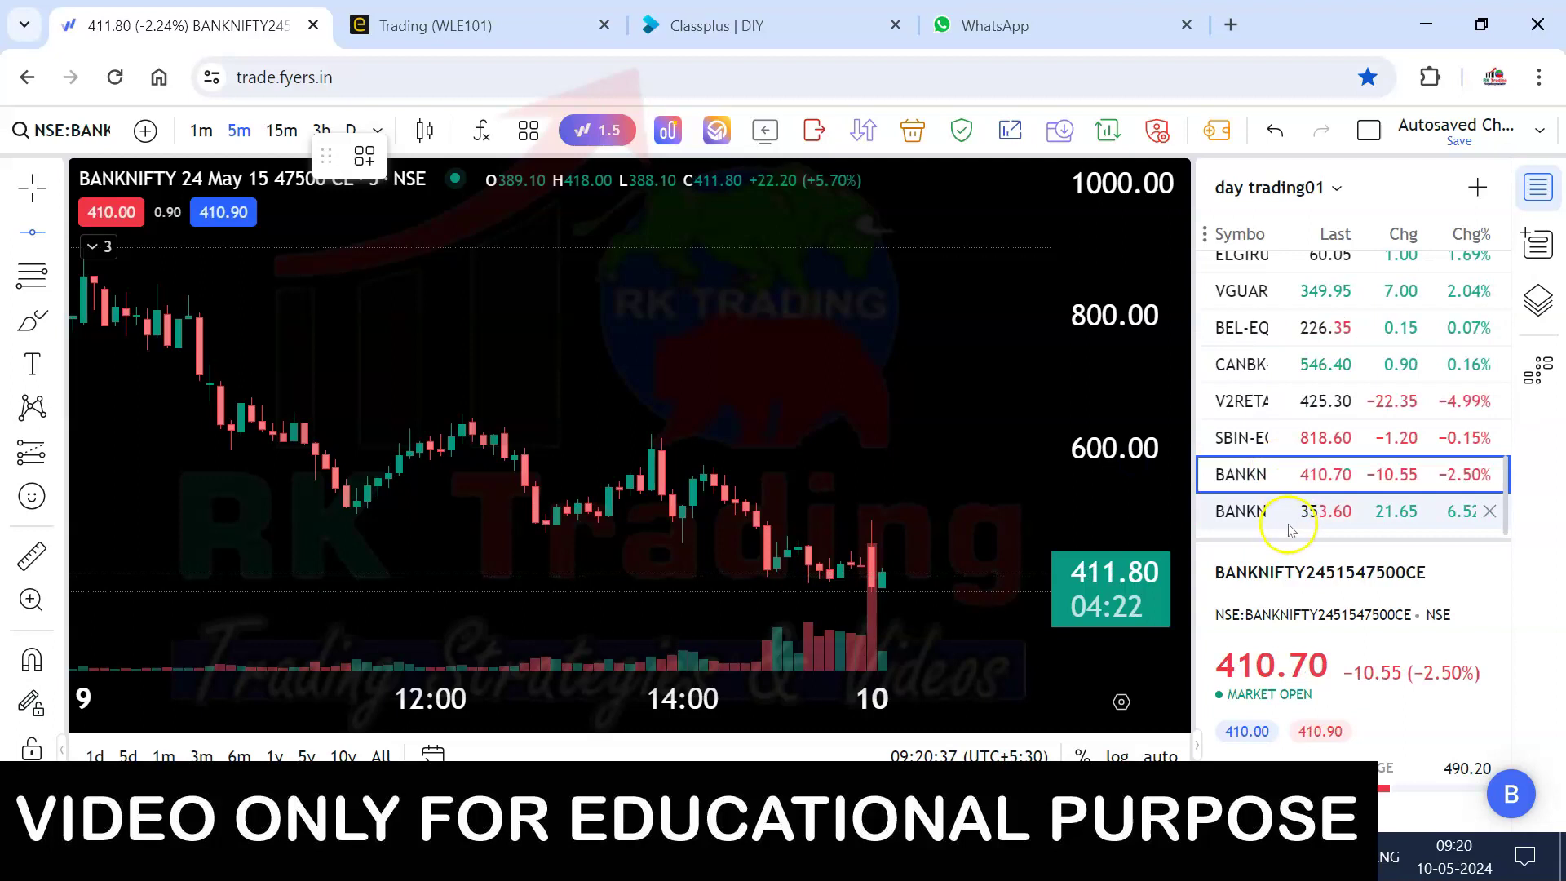
pyautogui.click(1297, 438)
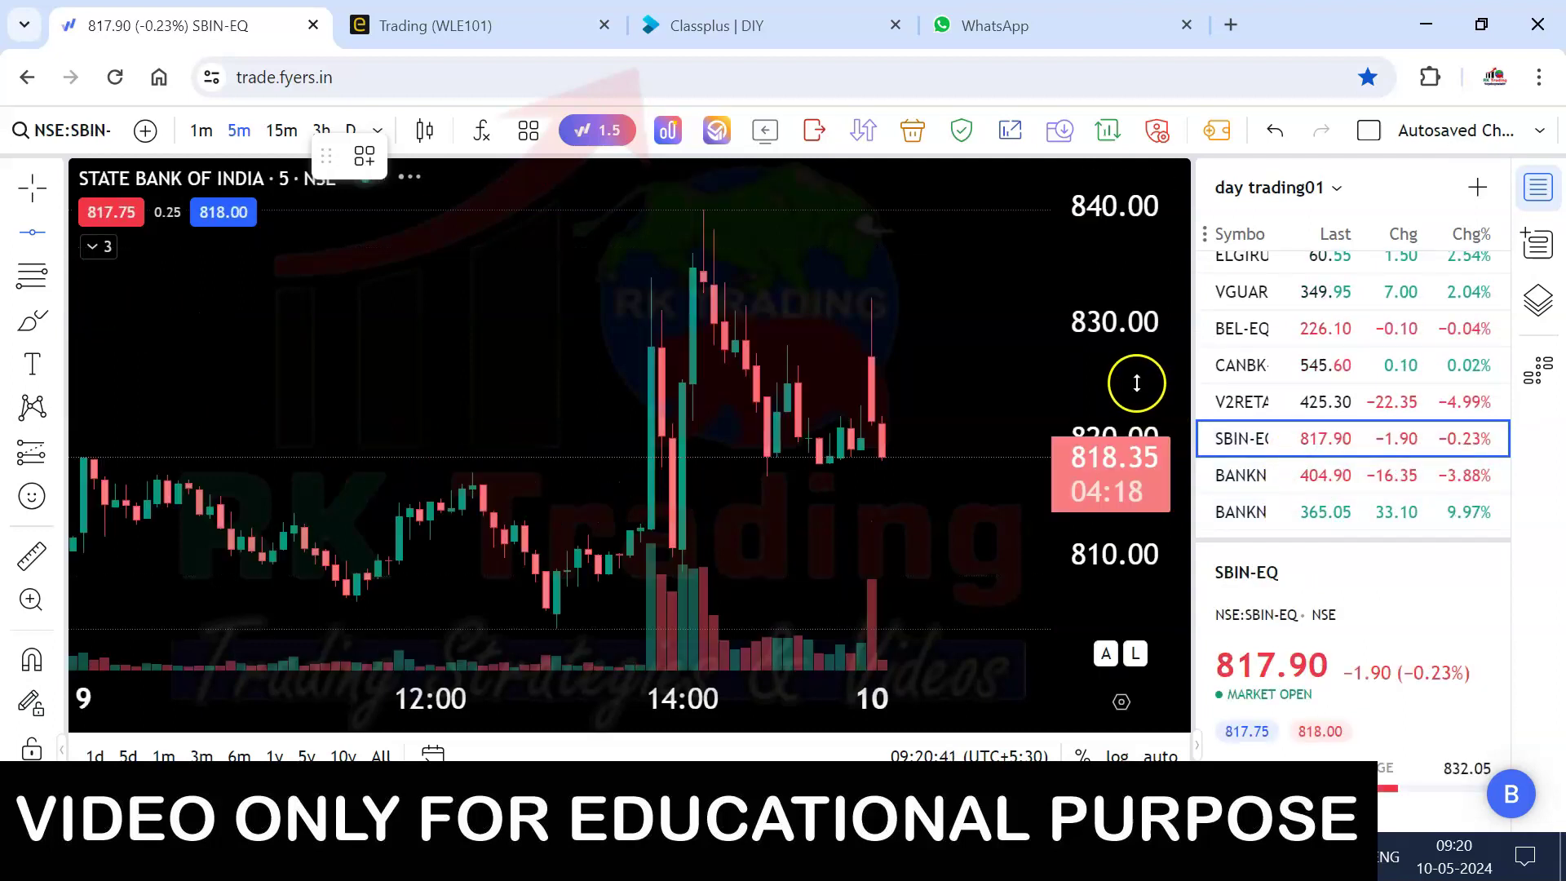
# - Compress the price scale of the State Bank of India chart and draw a horizontal line at about 816.30
pyautogui.moveTo(1128, 429); pyautogui.dragTo(933, 517)
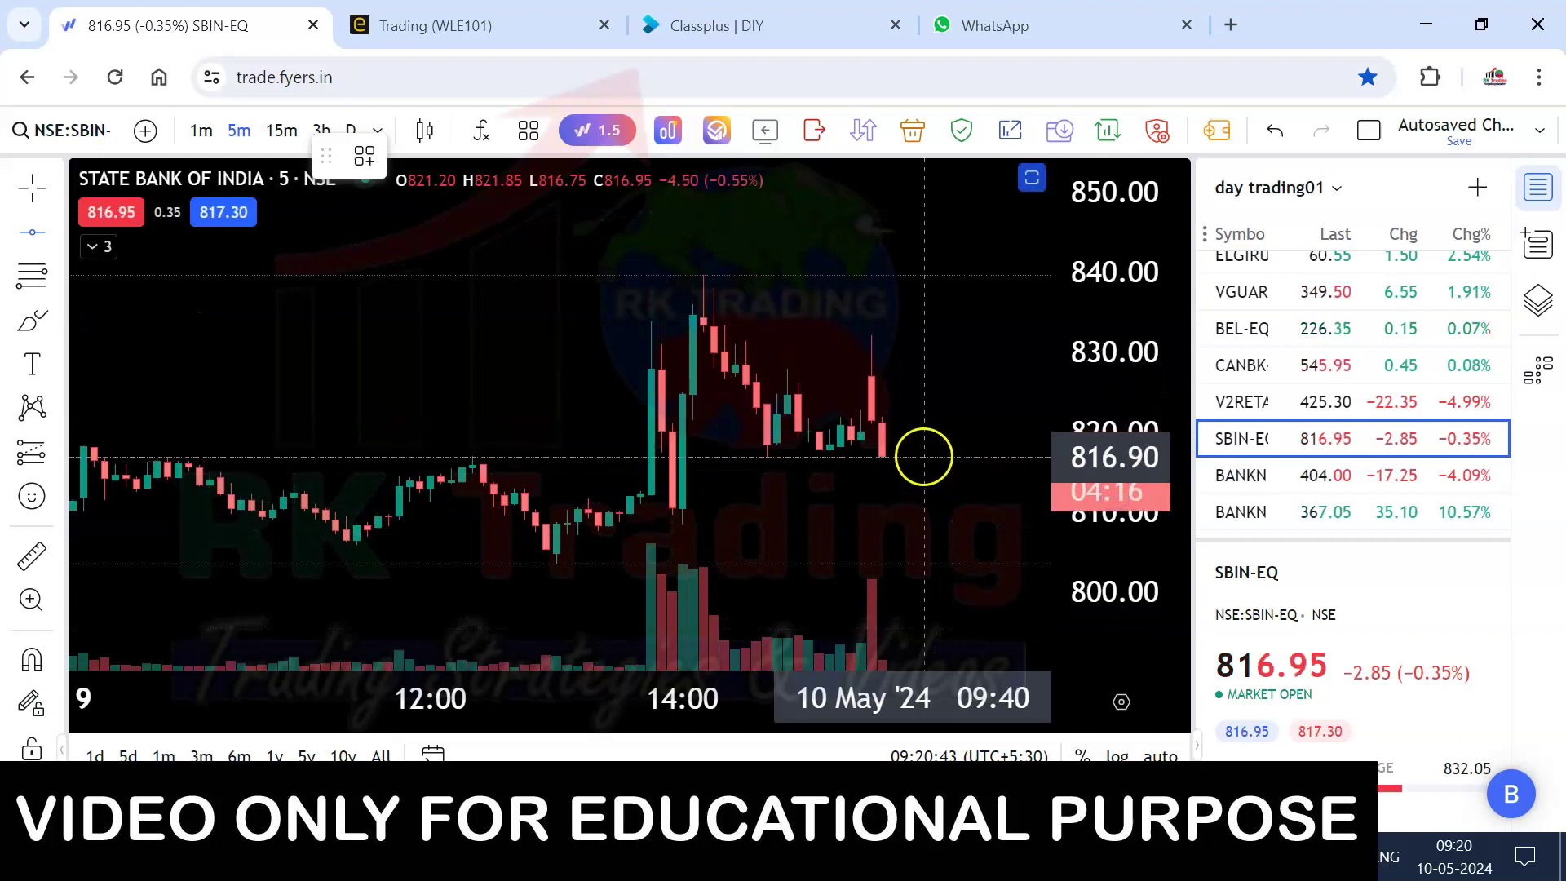
pyautogui.click(31, 281)
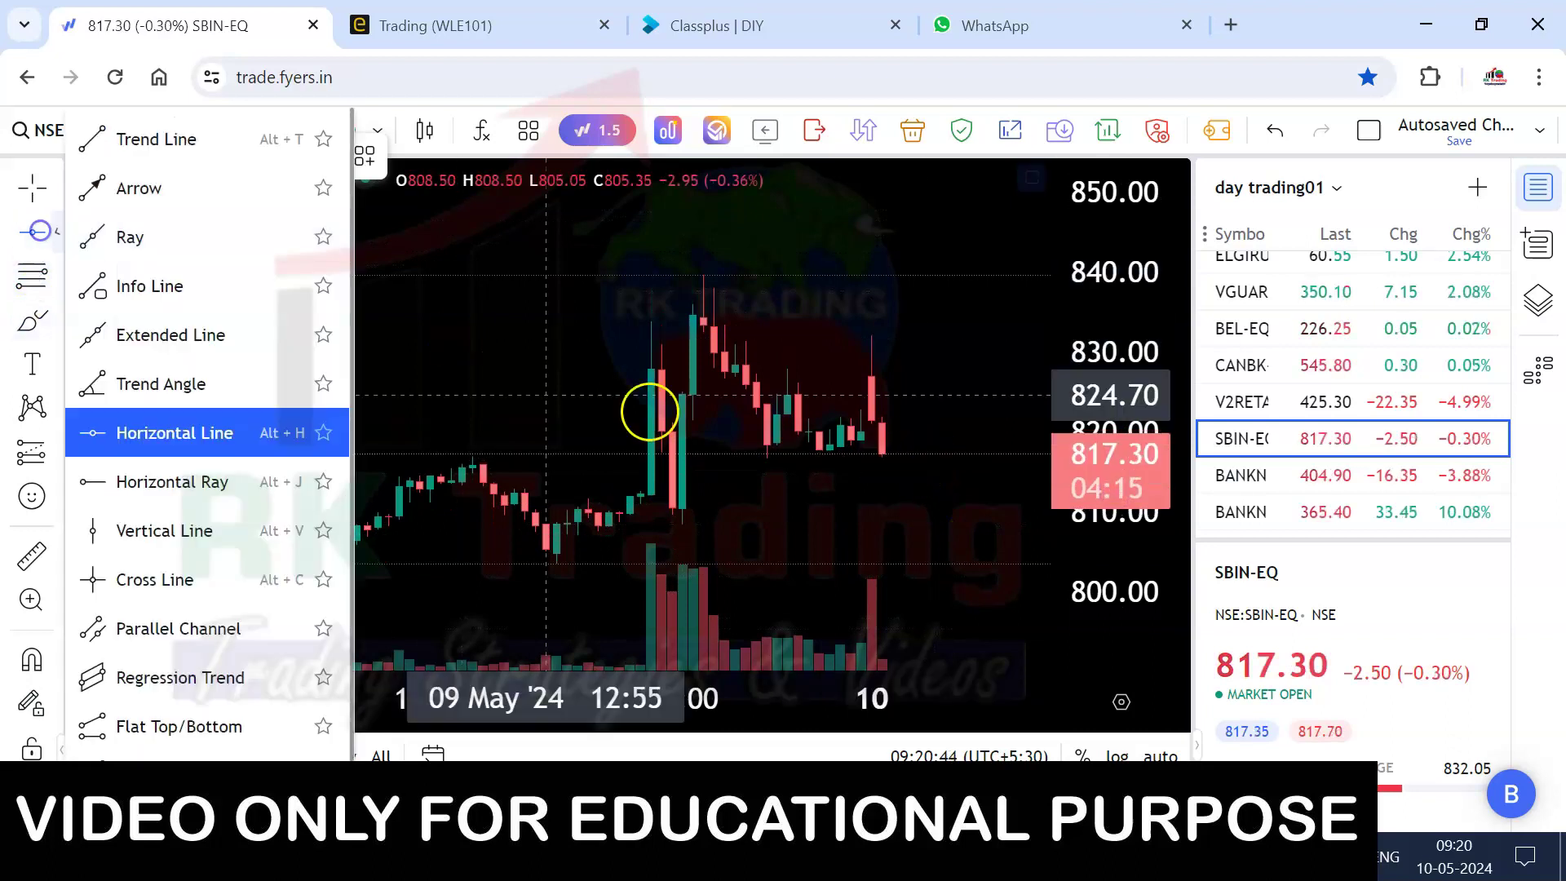
pyautogui.click(888, 455)
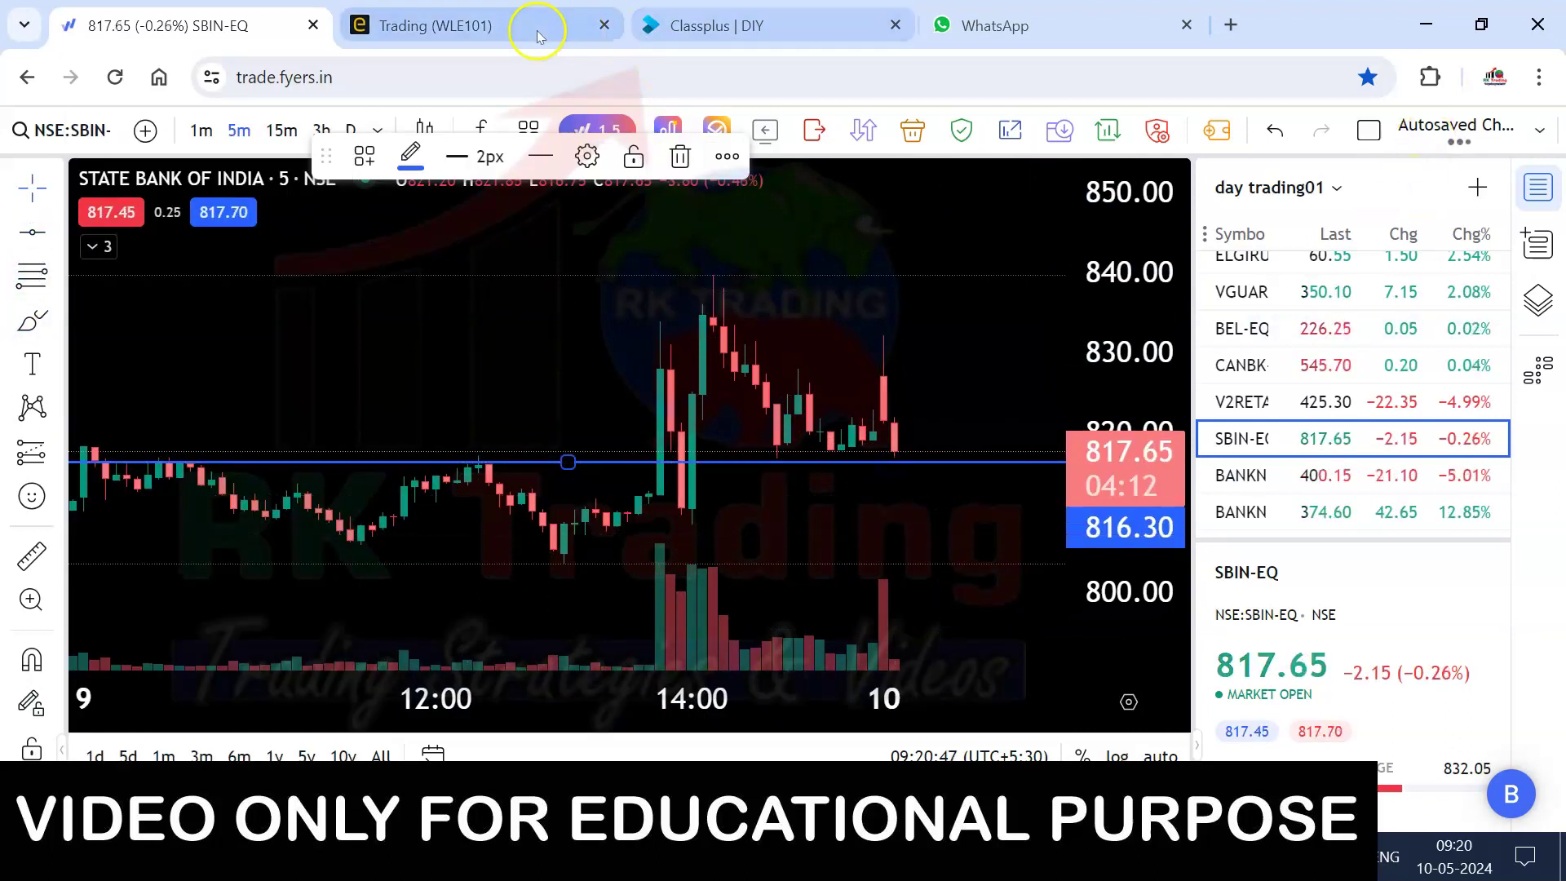
# - Switch to Espresso, open the SBIN 30May2024 CE 840 chart, and place a limit sell order for 750 at 11.70
pyautogui.moveTo(520, 31)
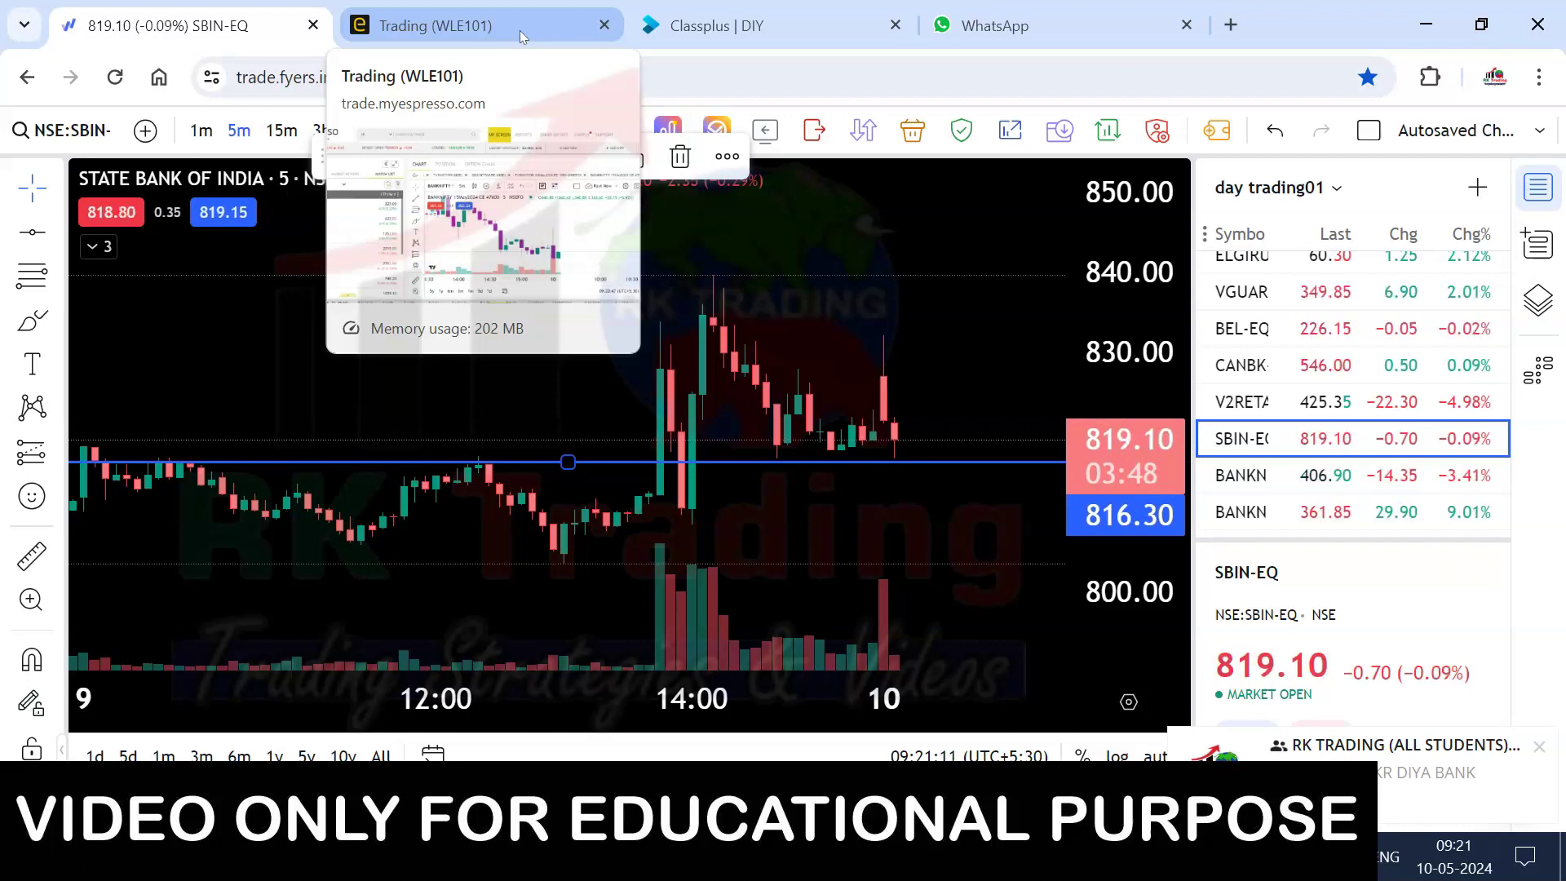
pyautogui.click(457, 23)
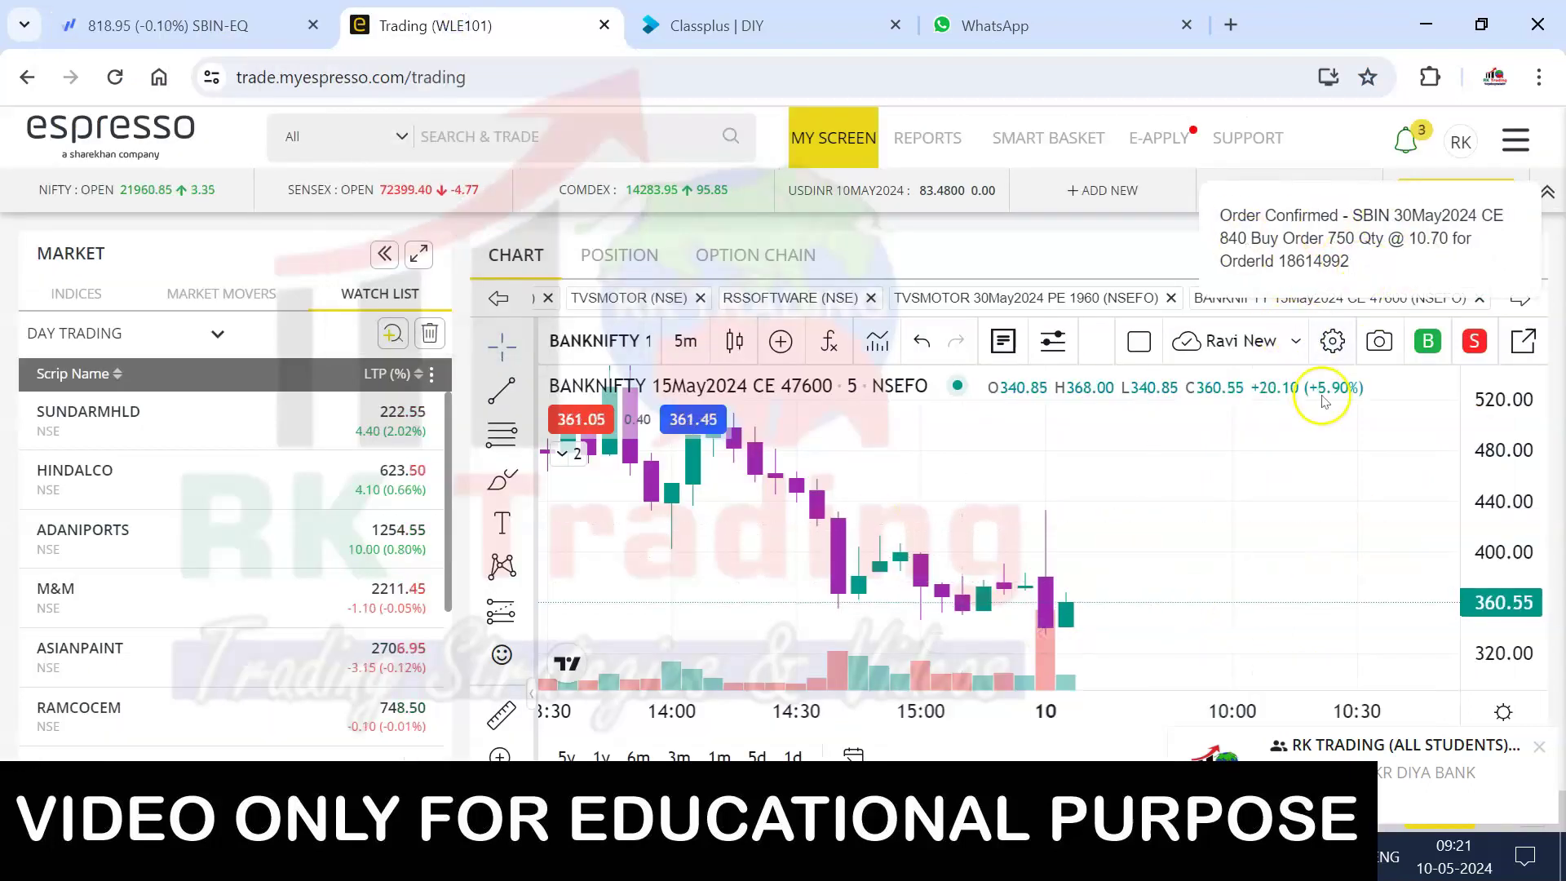
pyautogui.click(628, 354)
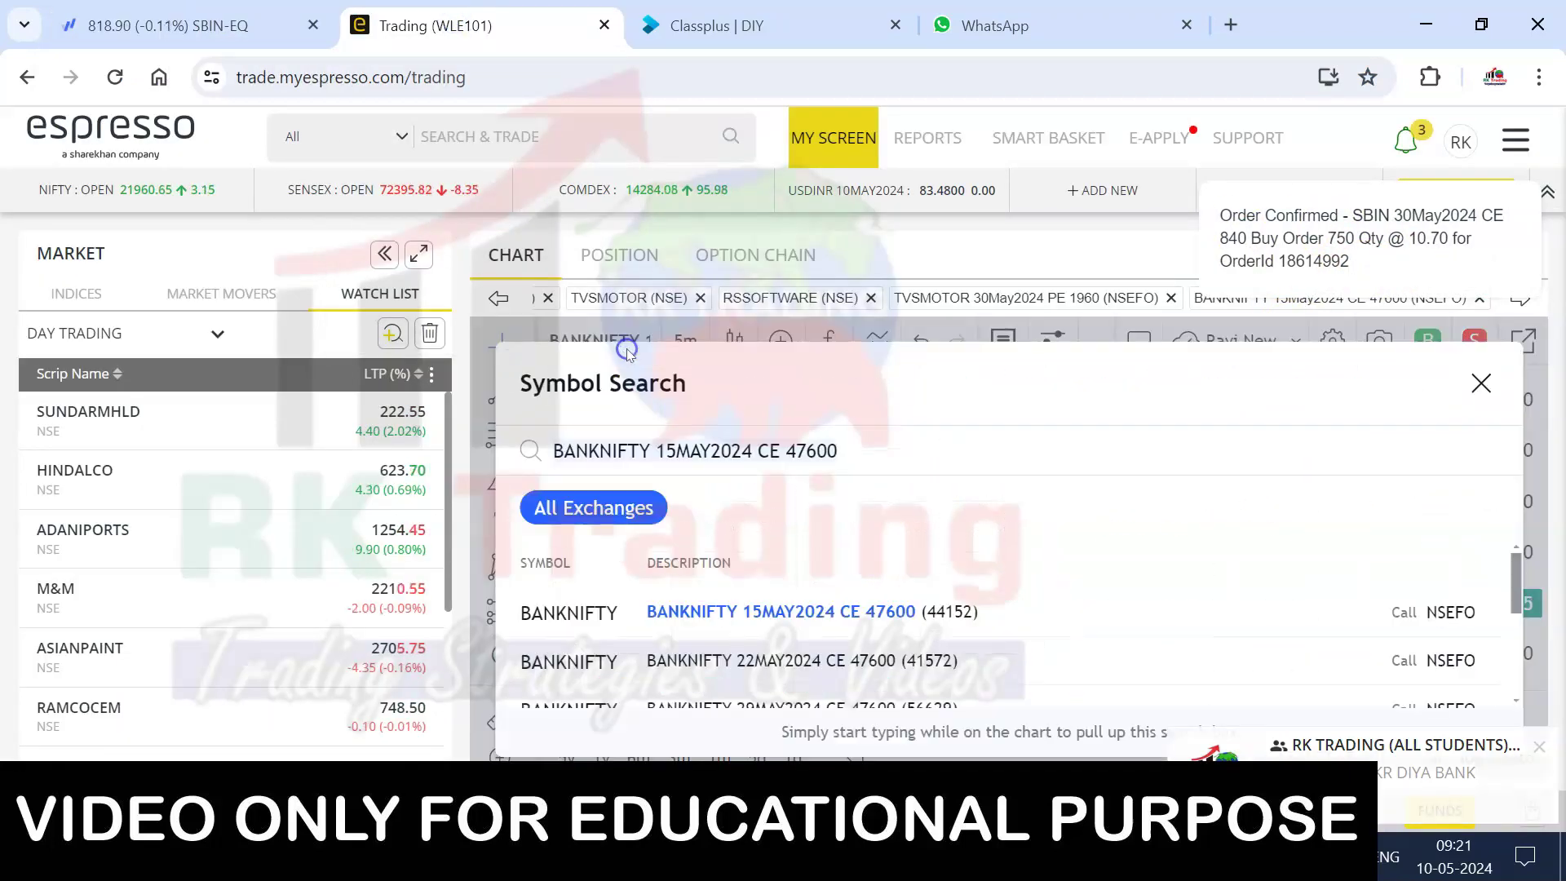
pyautogui.write('SBIN')
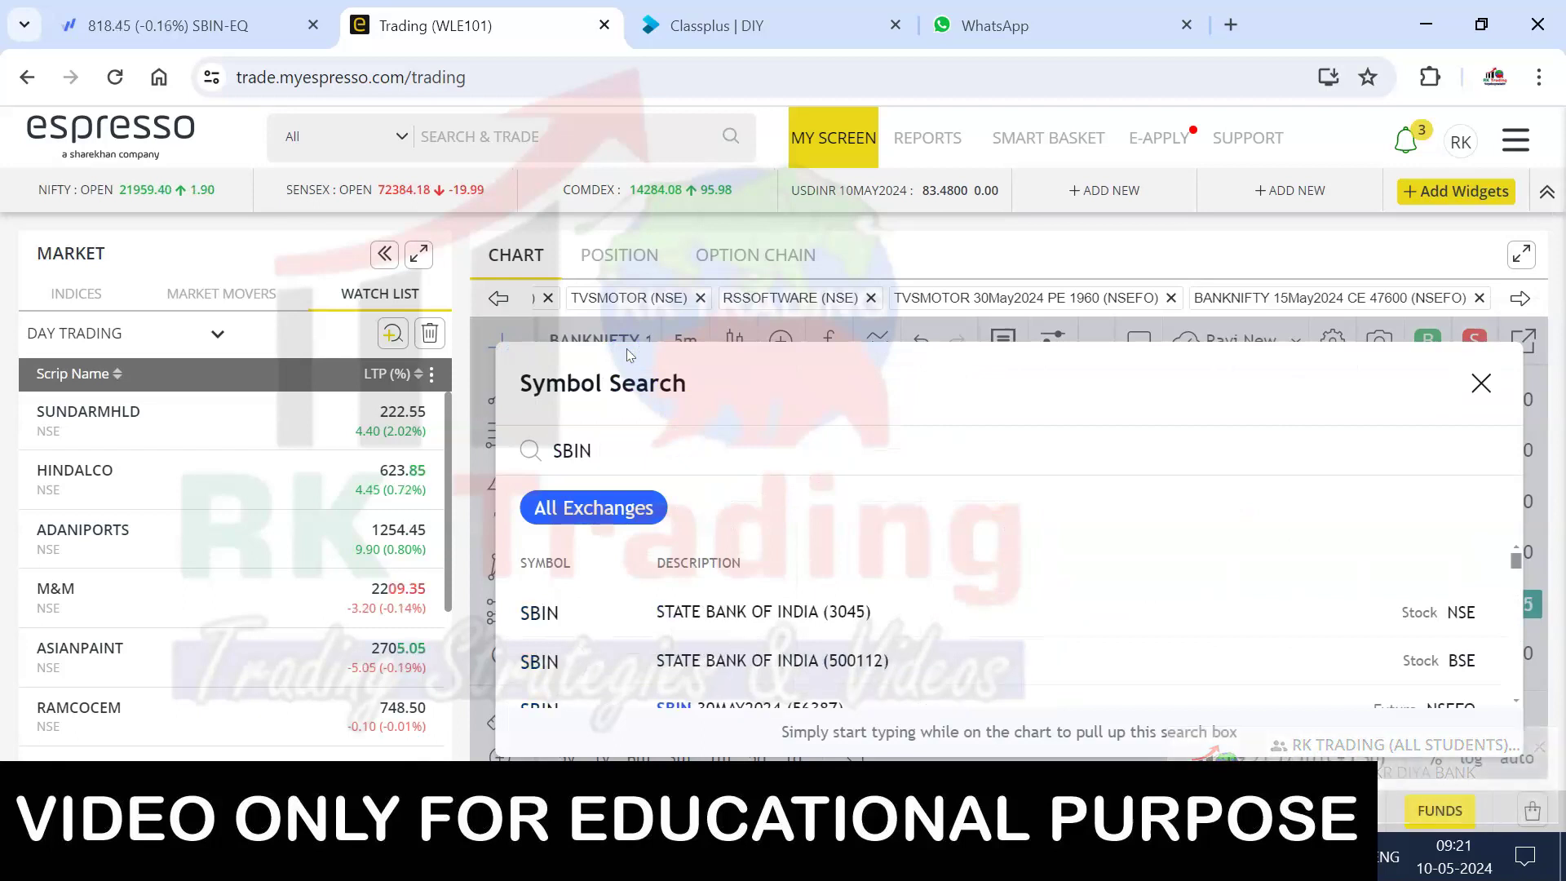
pyautogui.write(' 840')
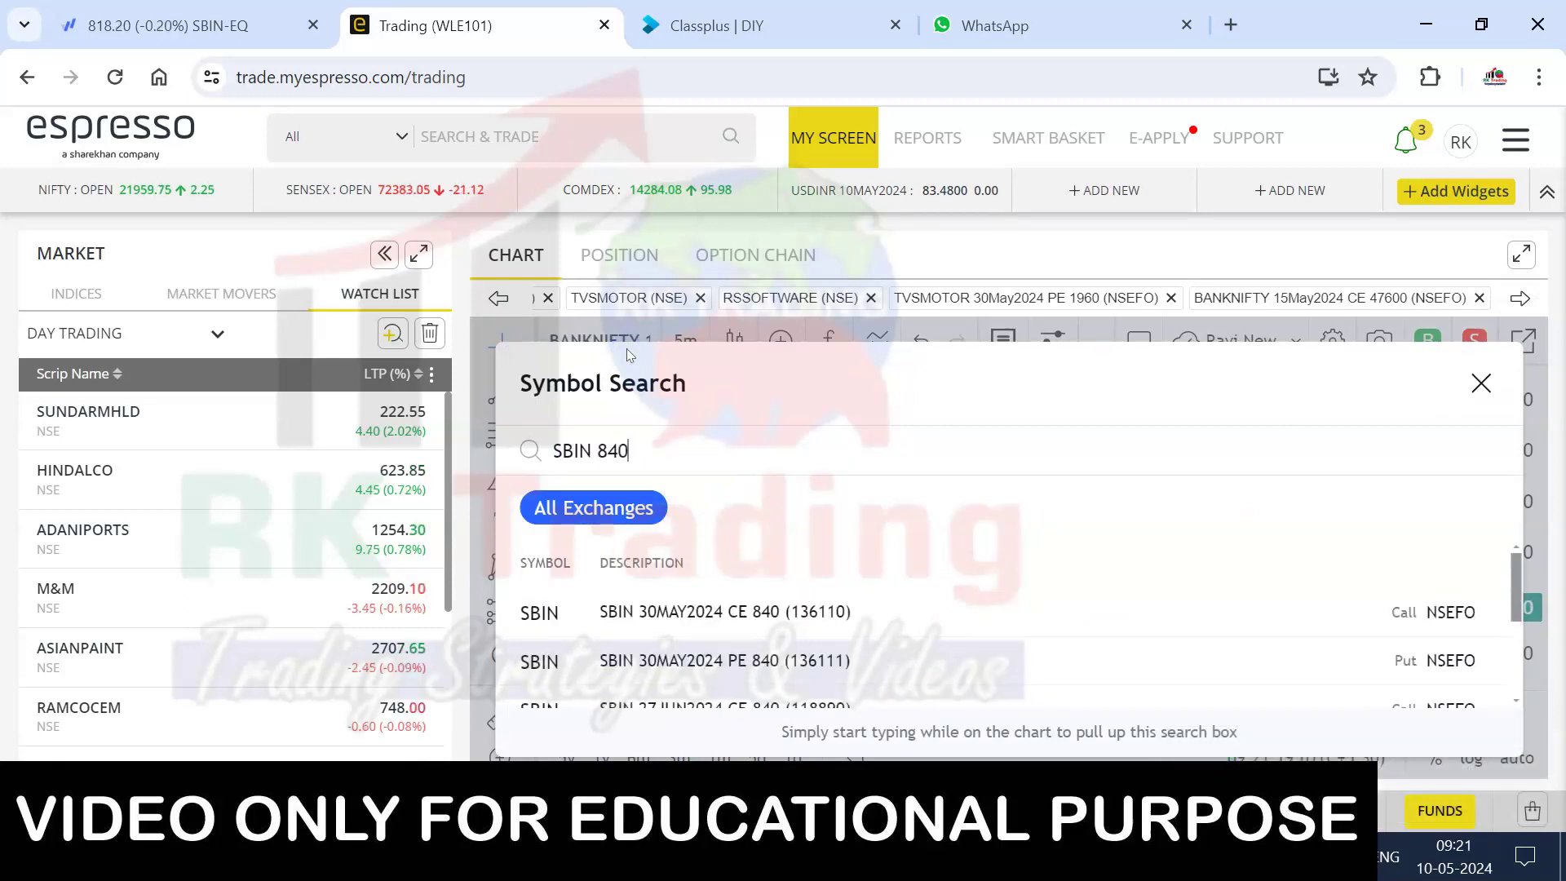
pyautogui.click(781, 610)
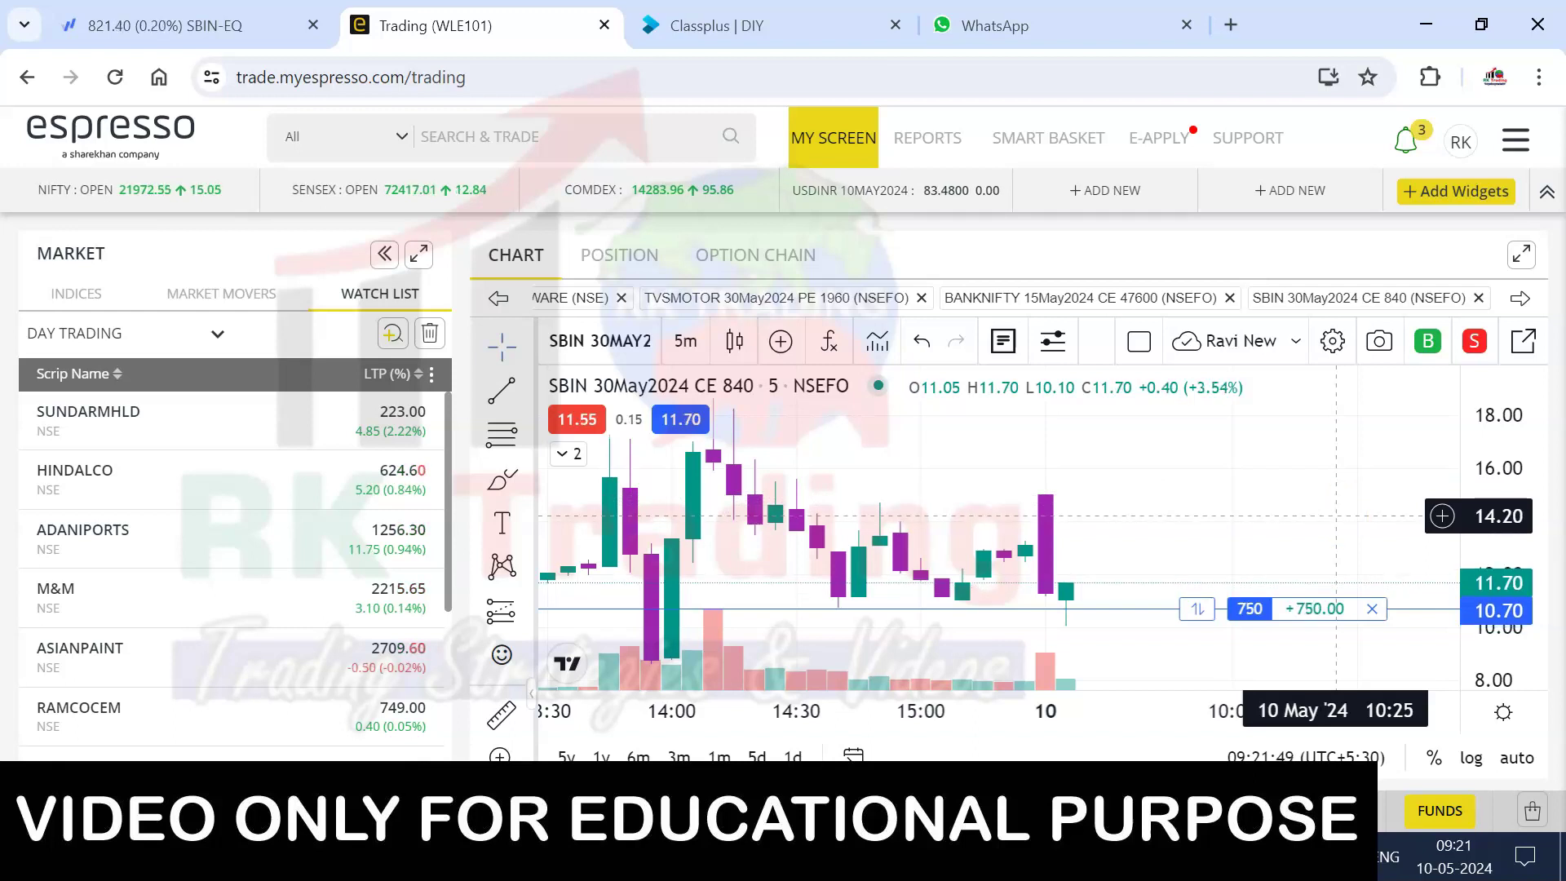
pyautogui.click(1372, 608)
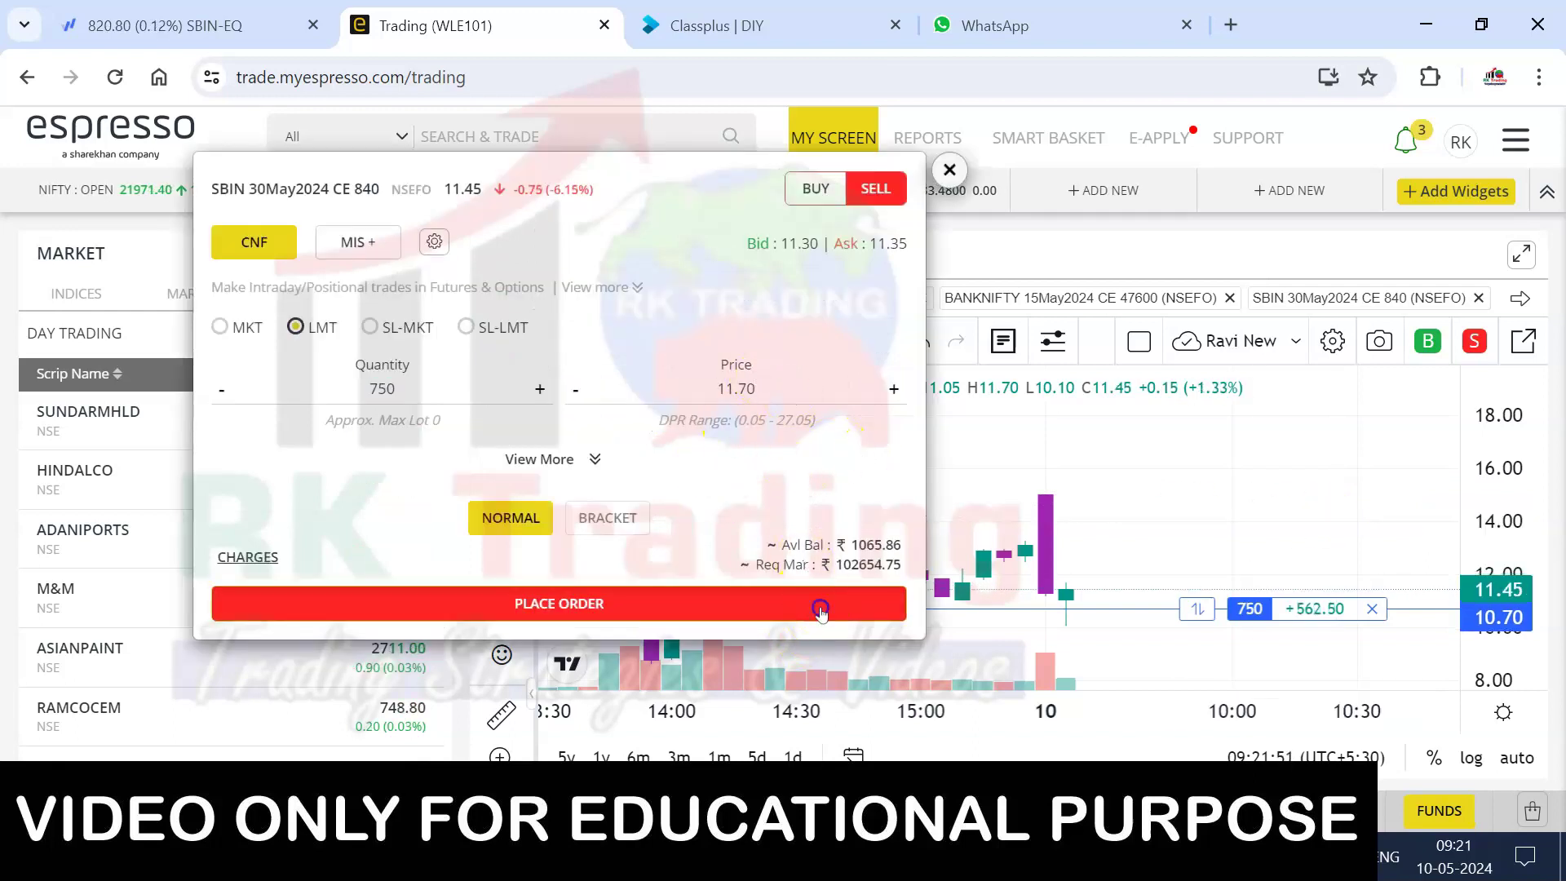
pyautogui.click(815, 603)
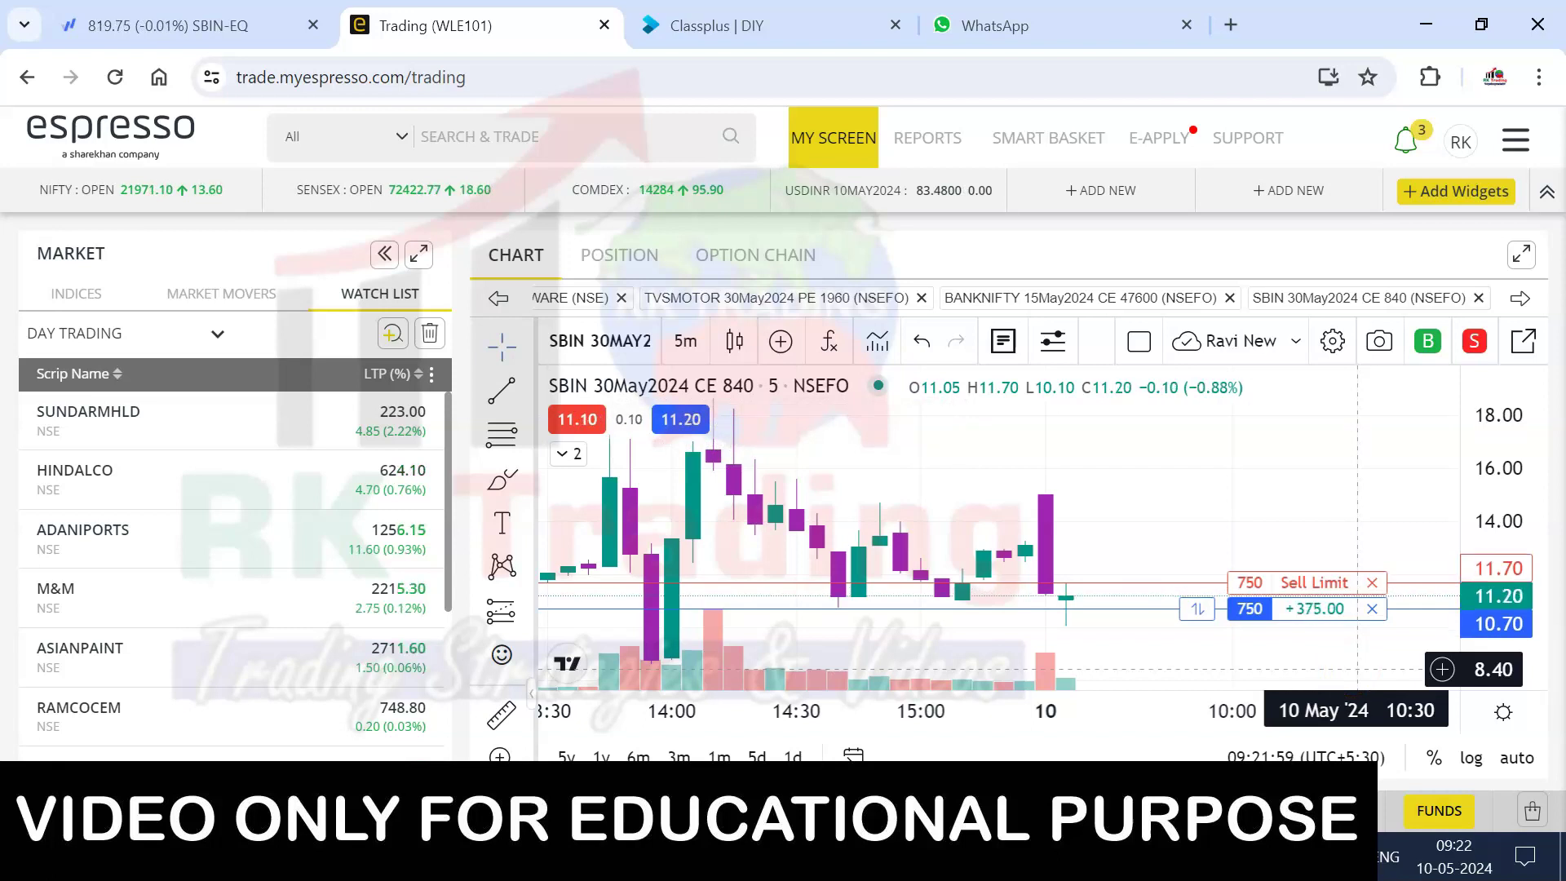
# - Check the BANKNIFTY 47500 CE chart in Fyers and the market depth of SBIN 30May2024 CE 840 in Espresso
pyautogui.click(126, 36)
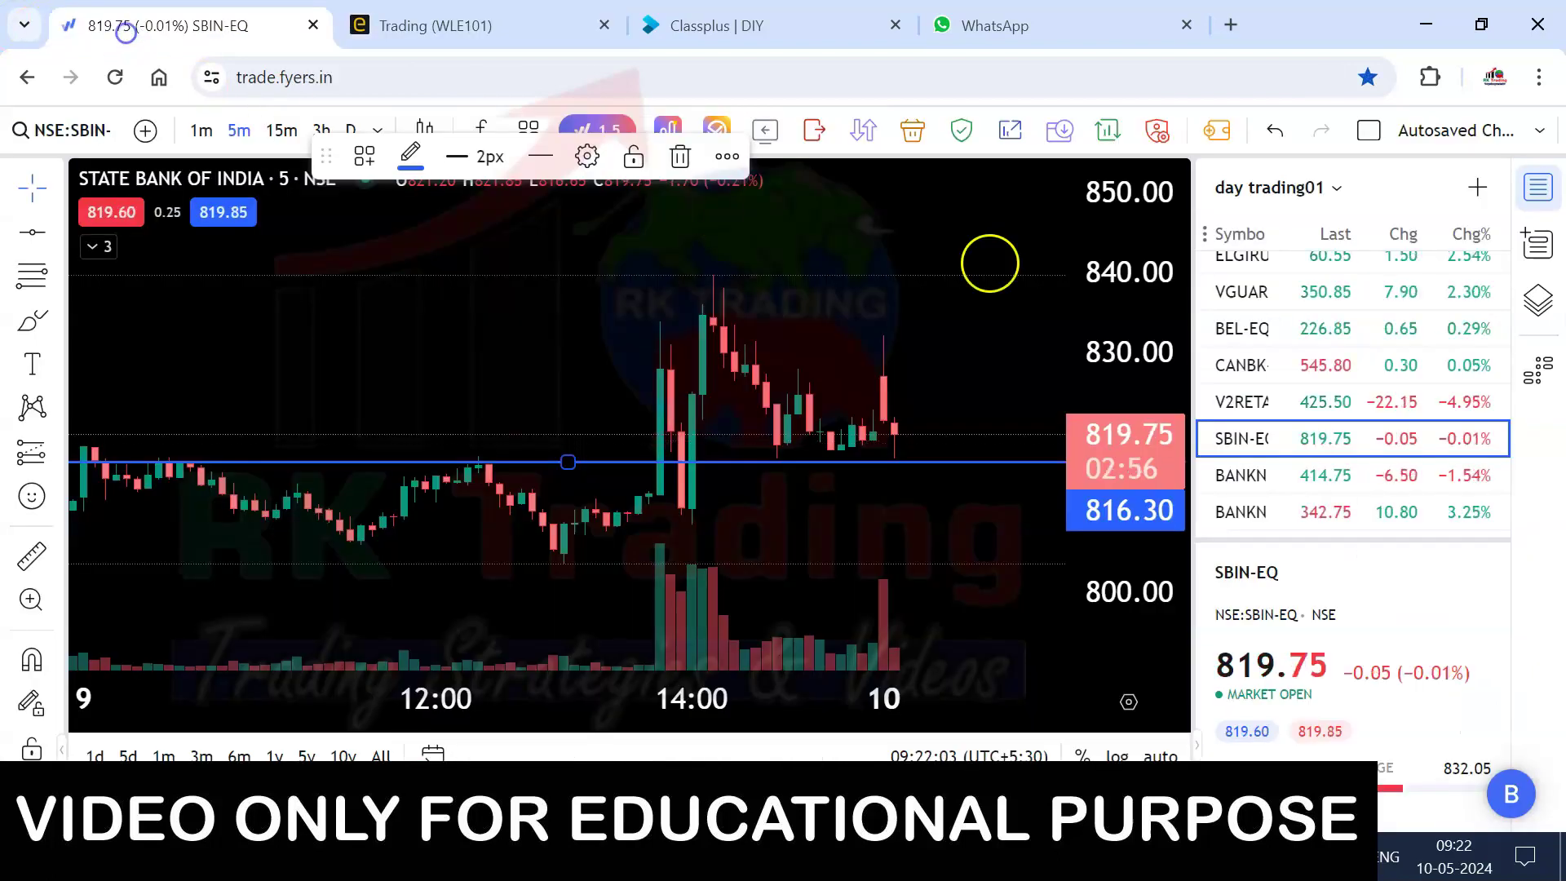
pyautogui.click(1350, 480)
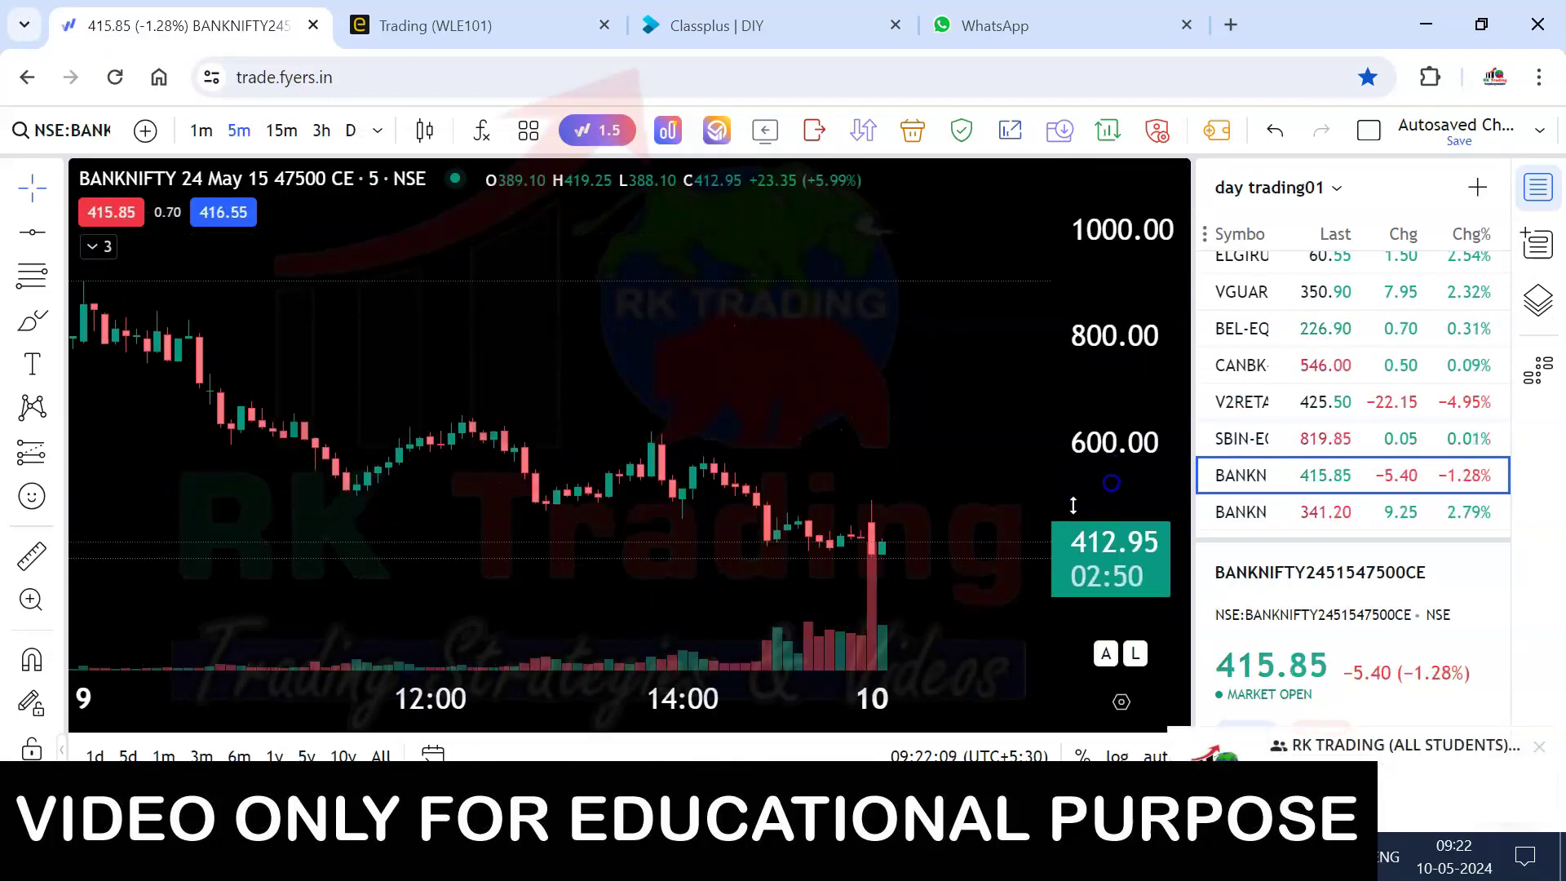
pyautogui.click(451, 32)
pyautogui.scroll(3, 1209, 514)
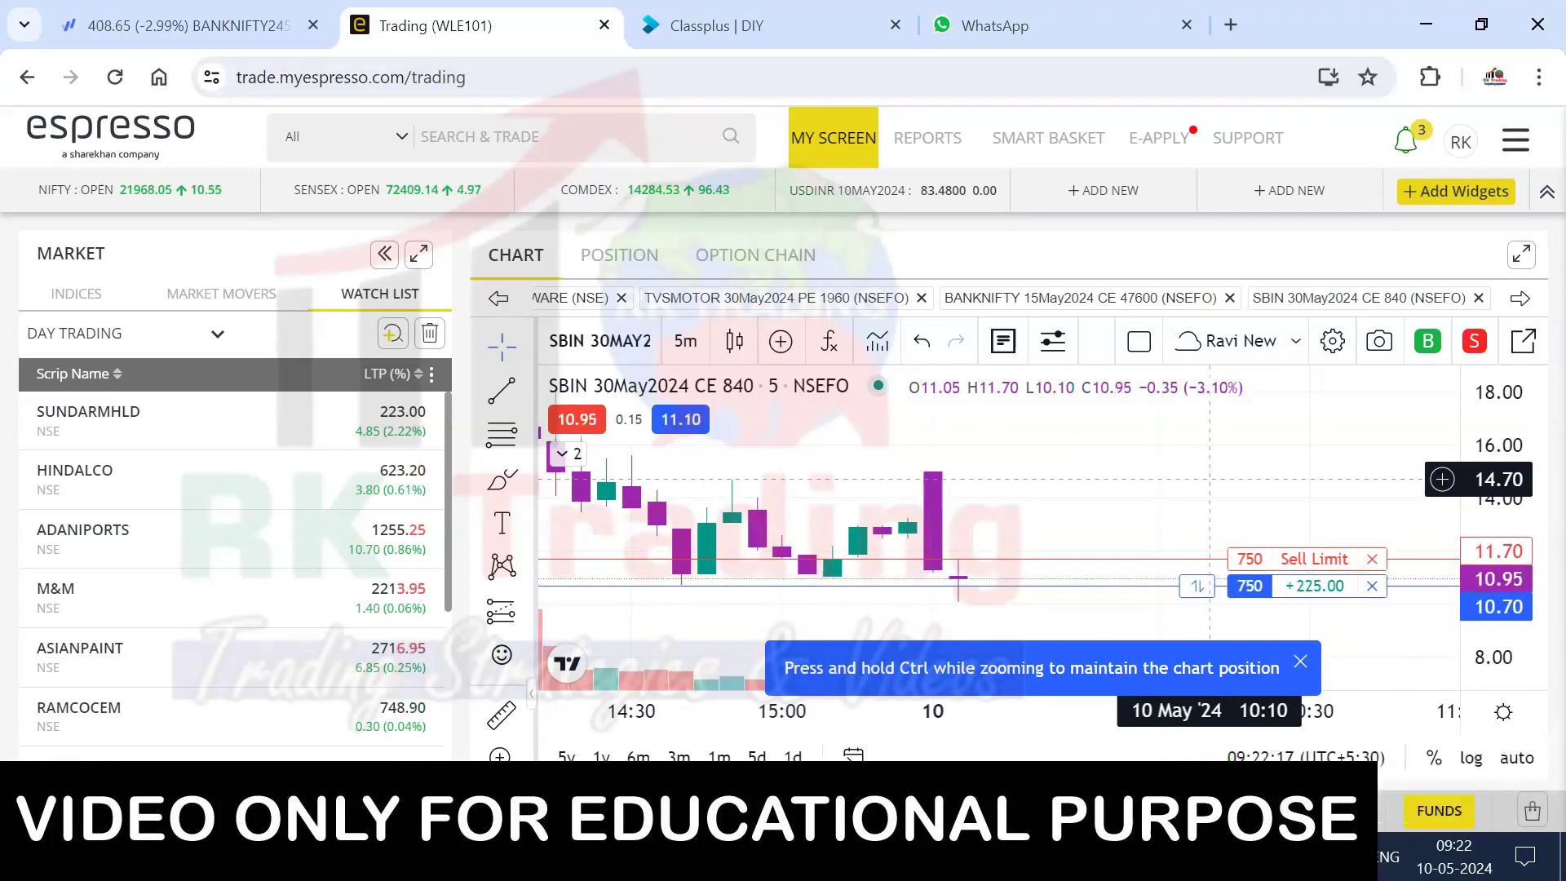
pyautogui.click(1053, 341)
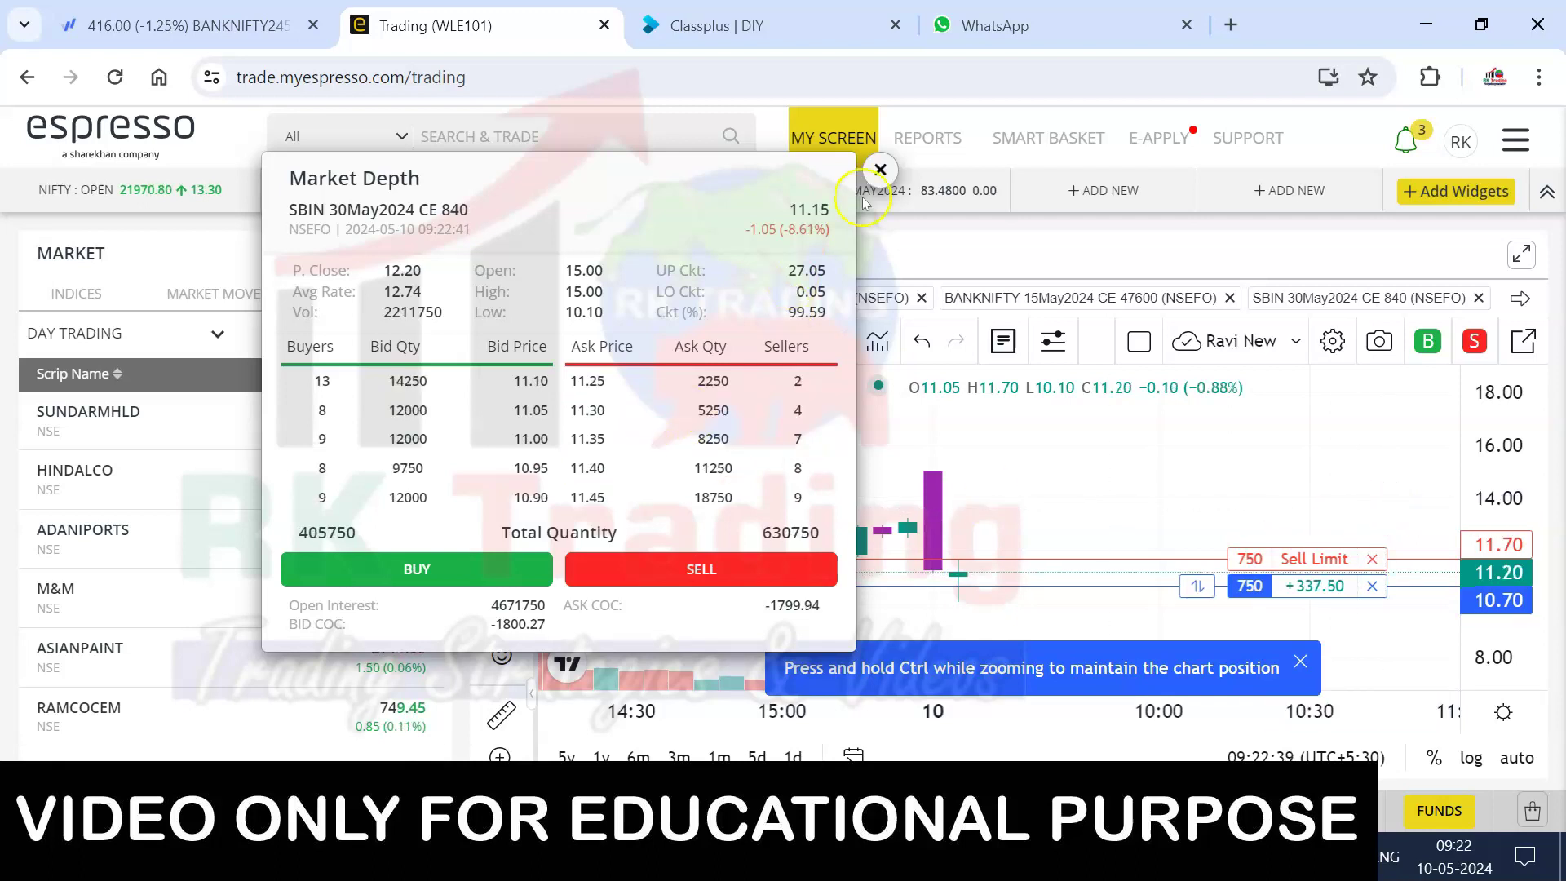
pyautogui.click(880, 170)
# - Modify the pending SBIN 840 CE sell limit order to a price of 11.35 and submit it
pyautogui.rightClick(1300, 571)
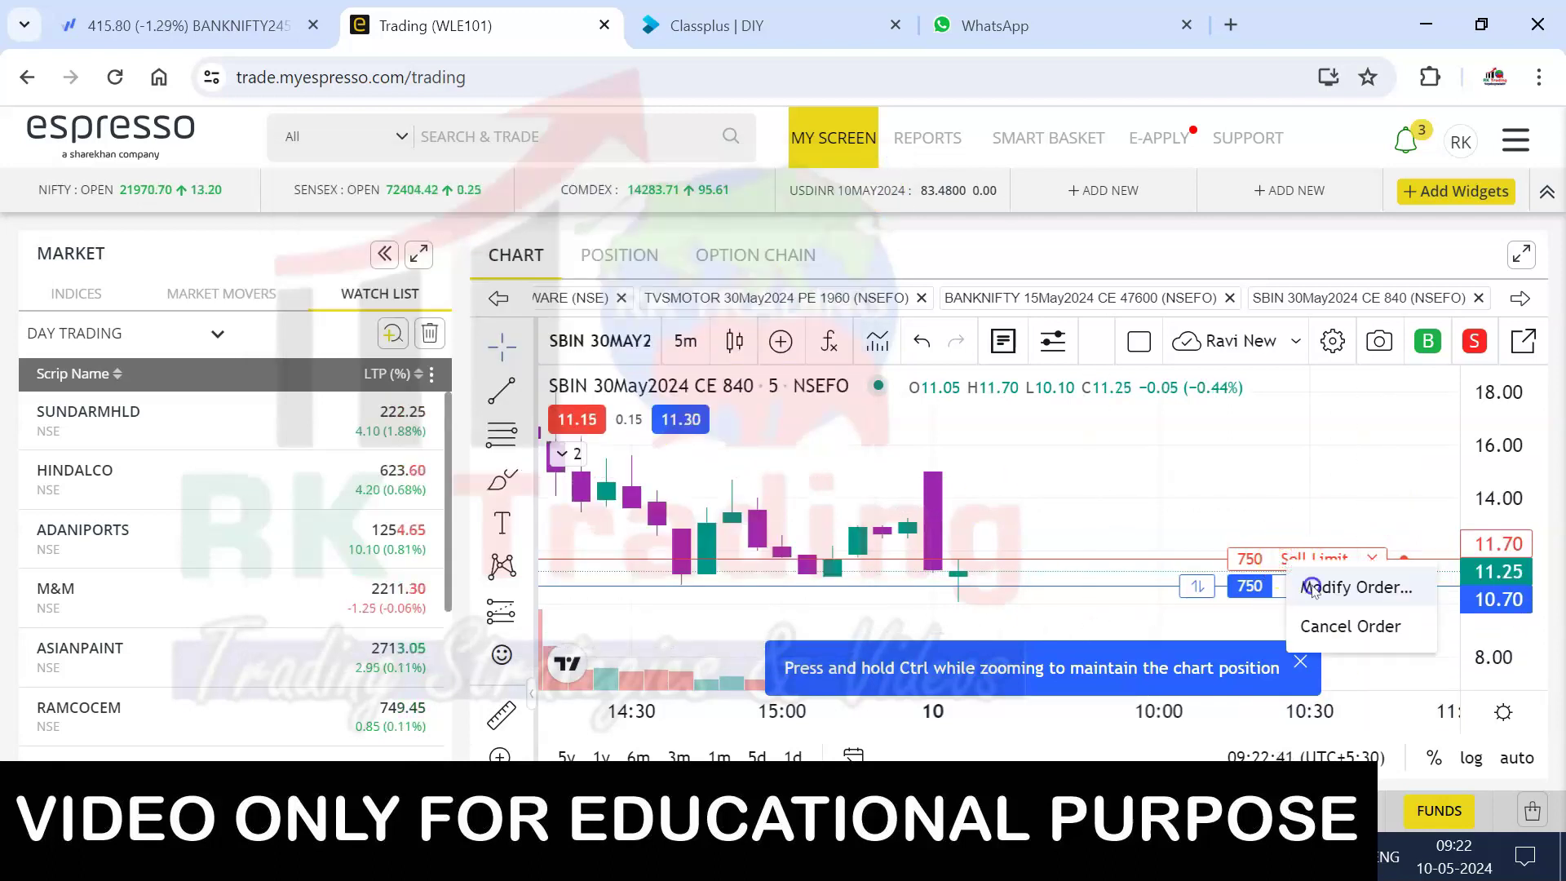
pyautogui.click(1305, 587)
pyautogui.moveTo(761, 433); pyautogui.dragTo(742, 445)
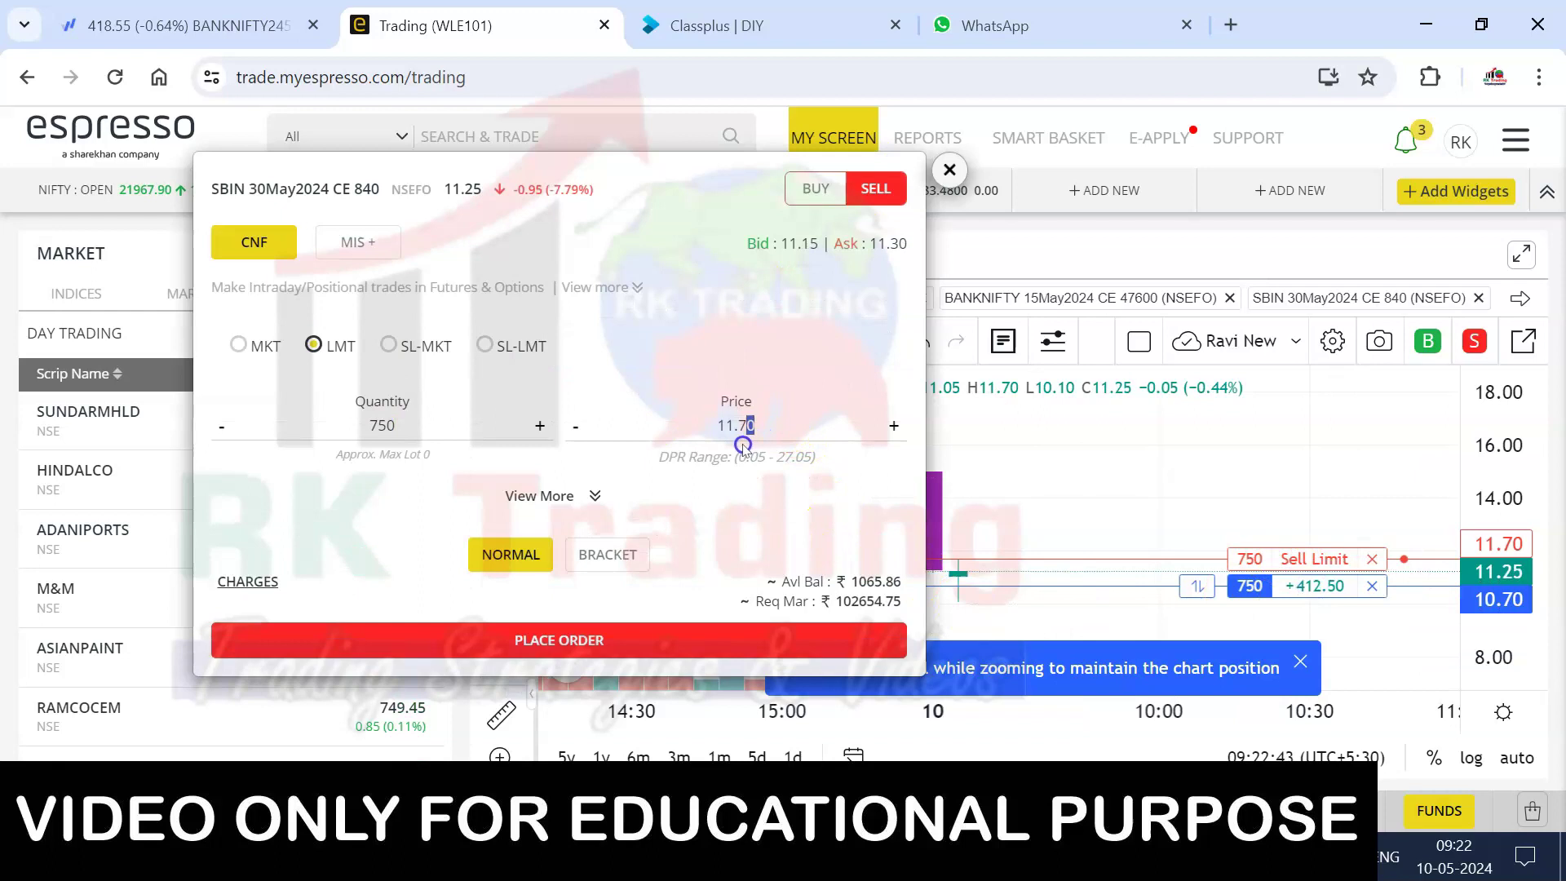
pyautogui.write('35')
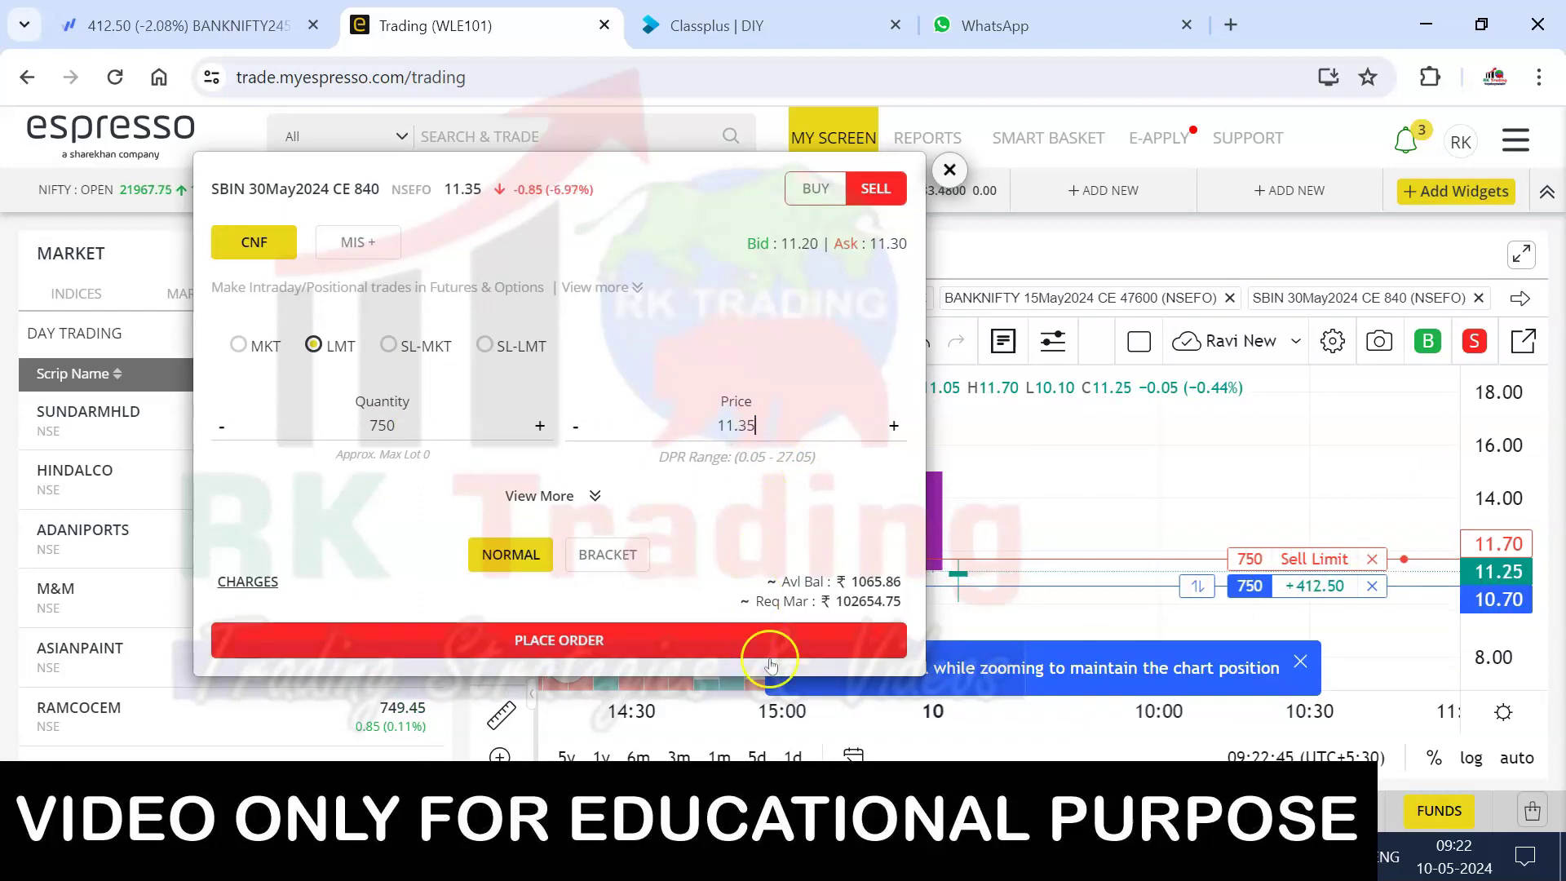
pyautogui.click(795, 646)
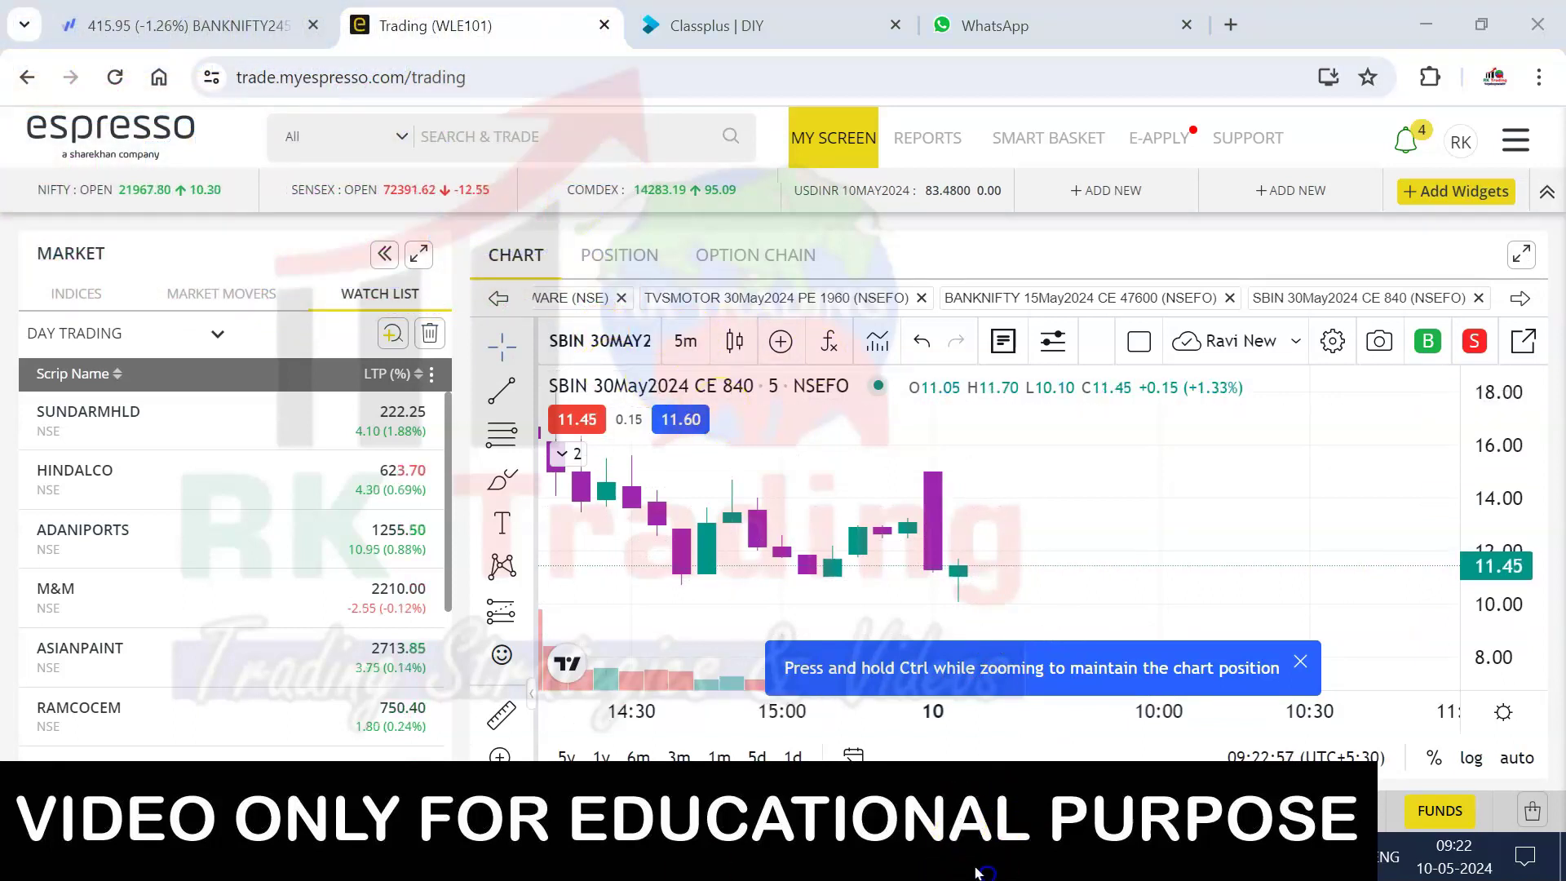
# - Switch to the Challenge1% workbook in Excel and copy the 09-05-2024 trade's cells A38:G38 into row 40
pyautogui.click(573, 862)
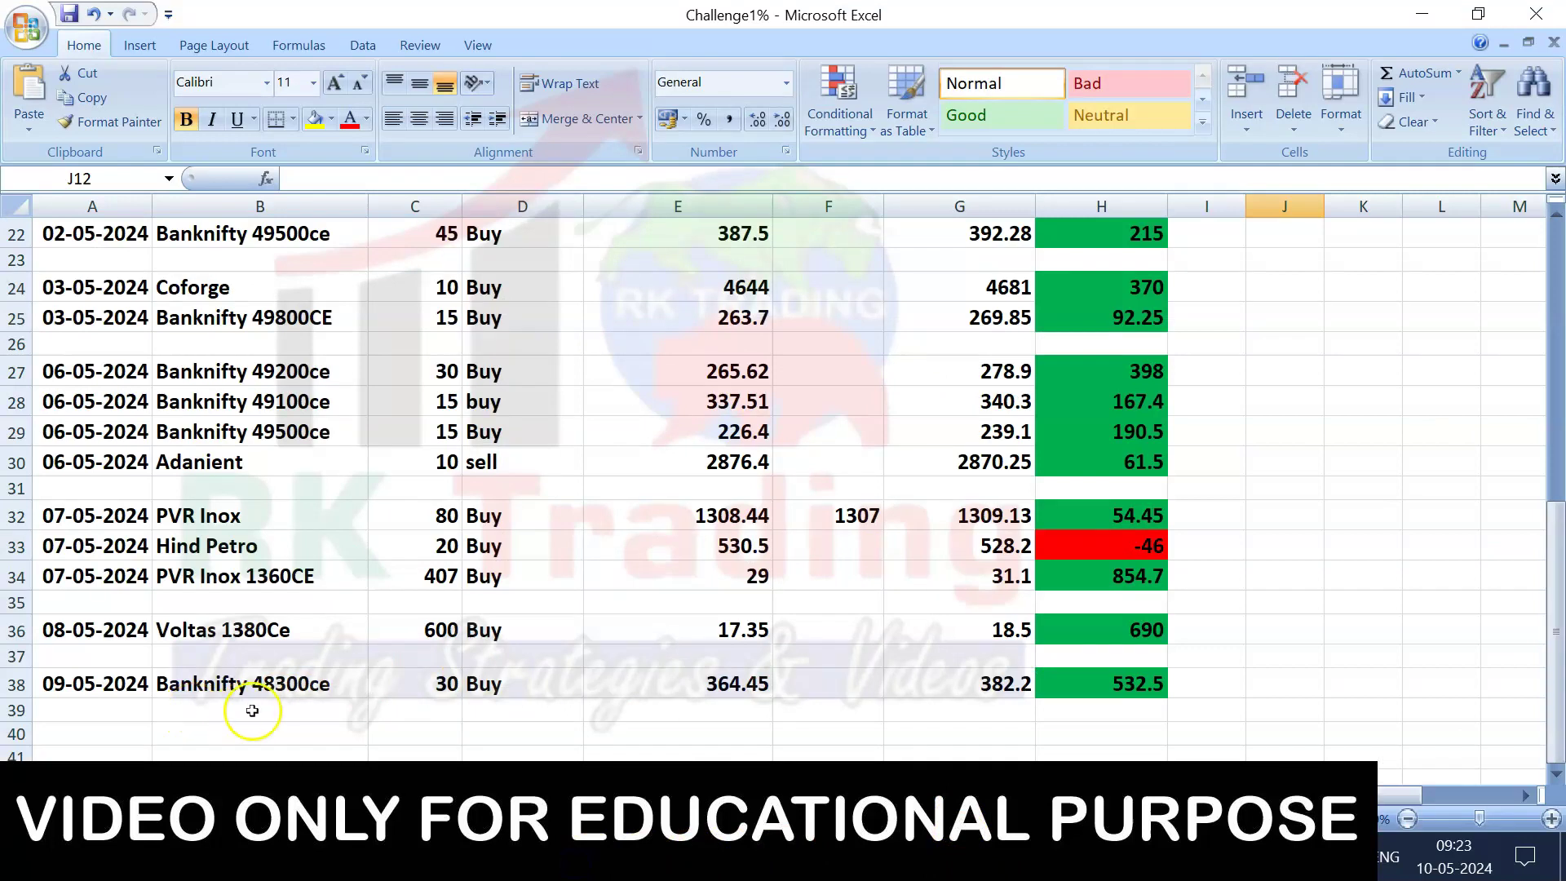
pyautogui.scroll(-2, 265, 685)
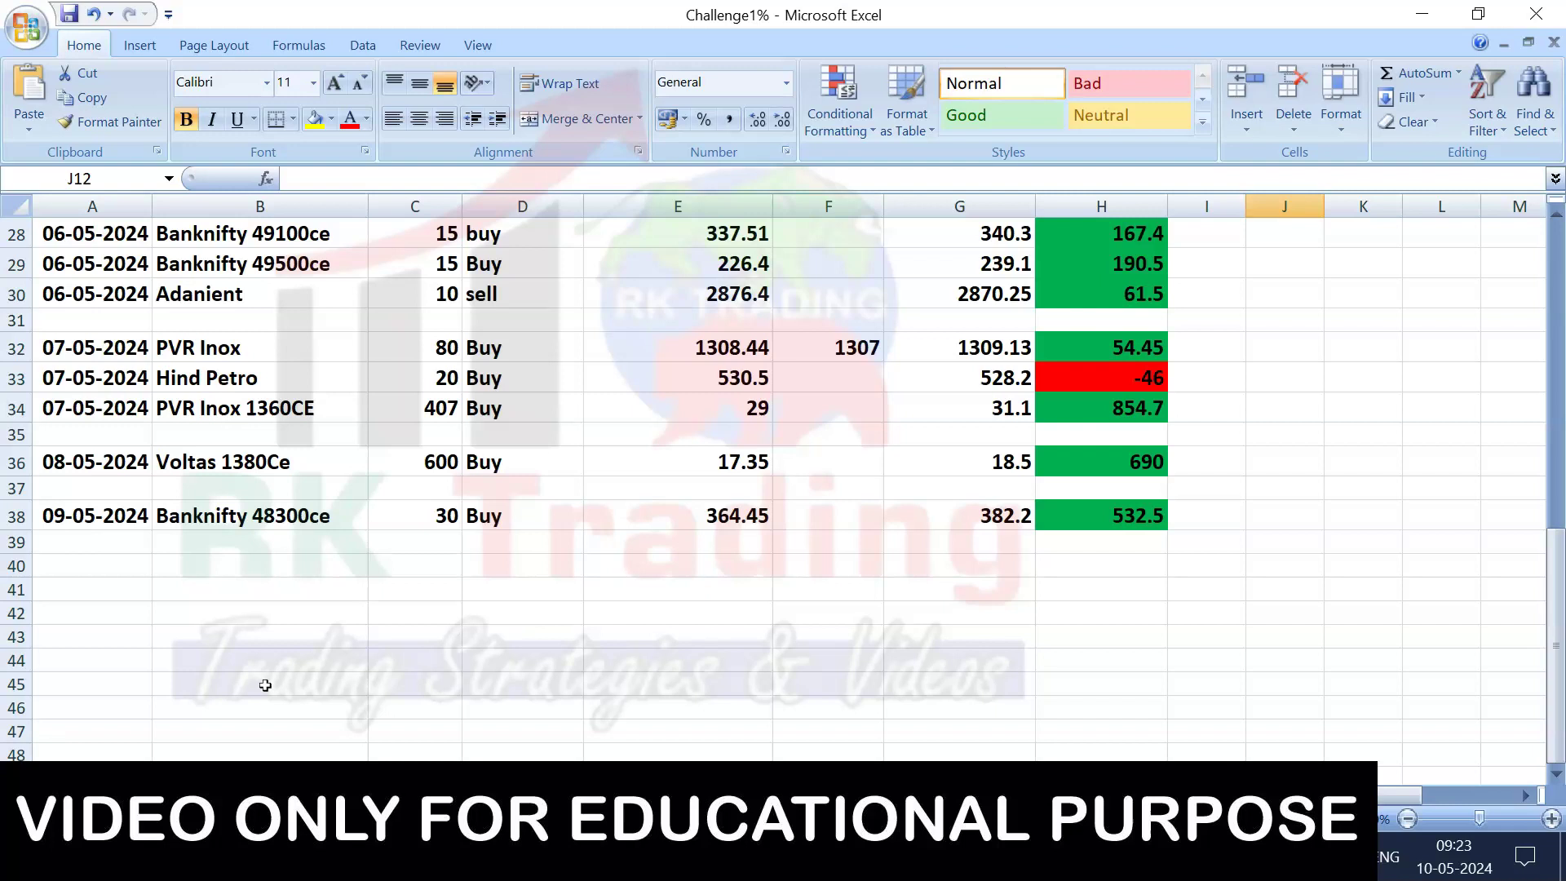
pyautogui.click(111, 517)
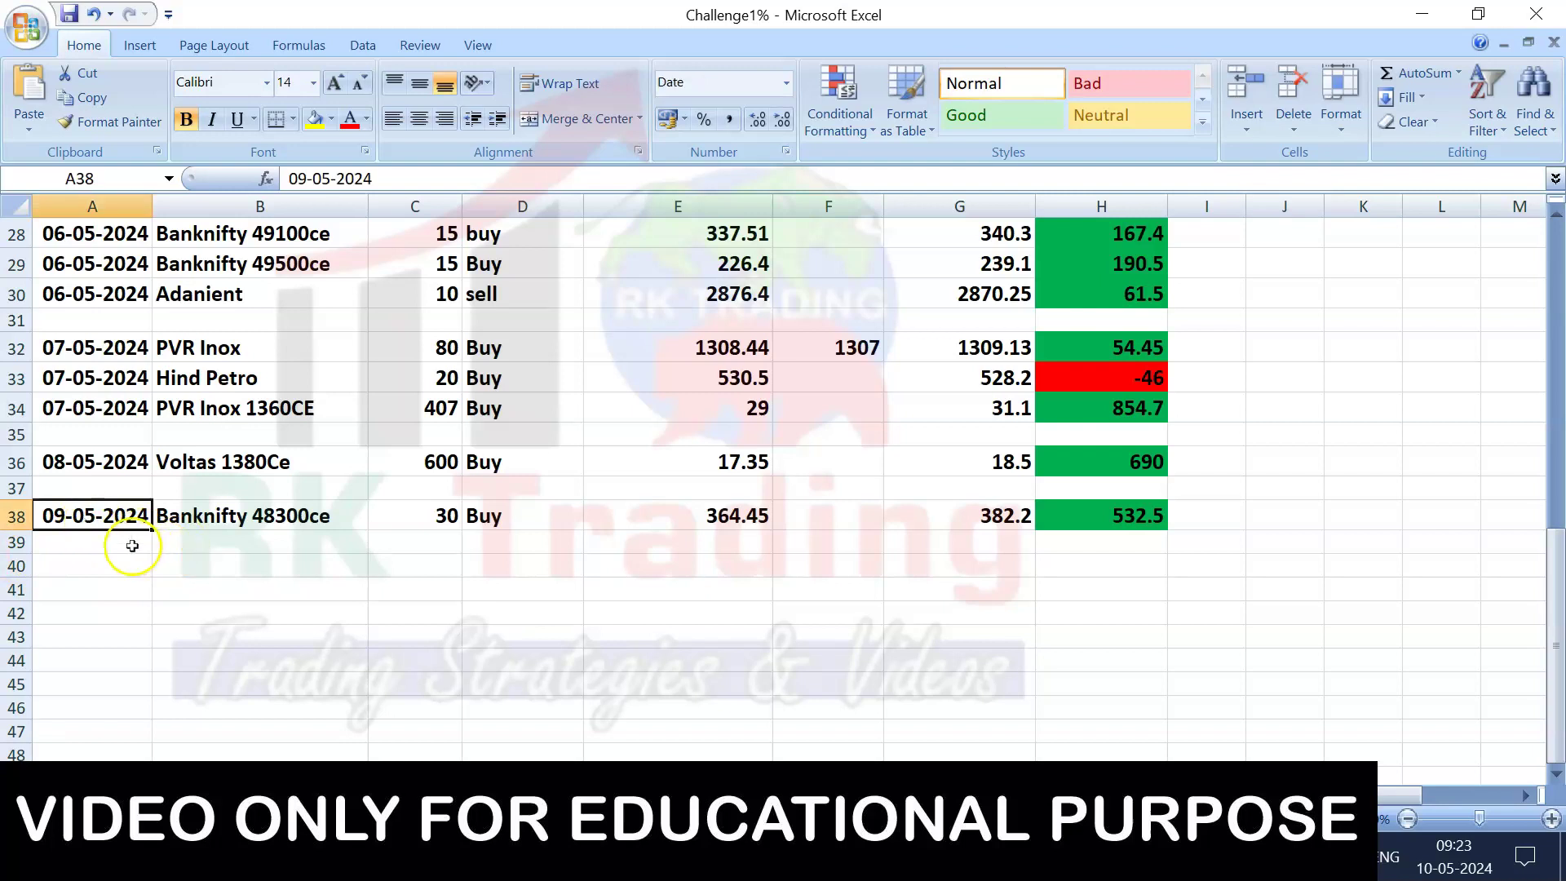
pyautogui.keyDown('shift'); pyautogui.click(995, 518); pyautogui.keyUp('shift')
pyautogui.hotkey('ctrl', 'c')
pyautogui.click(92, 566)
pyautogui.hotkey('ctrl', 'v')
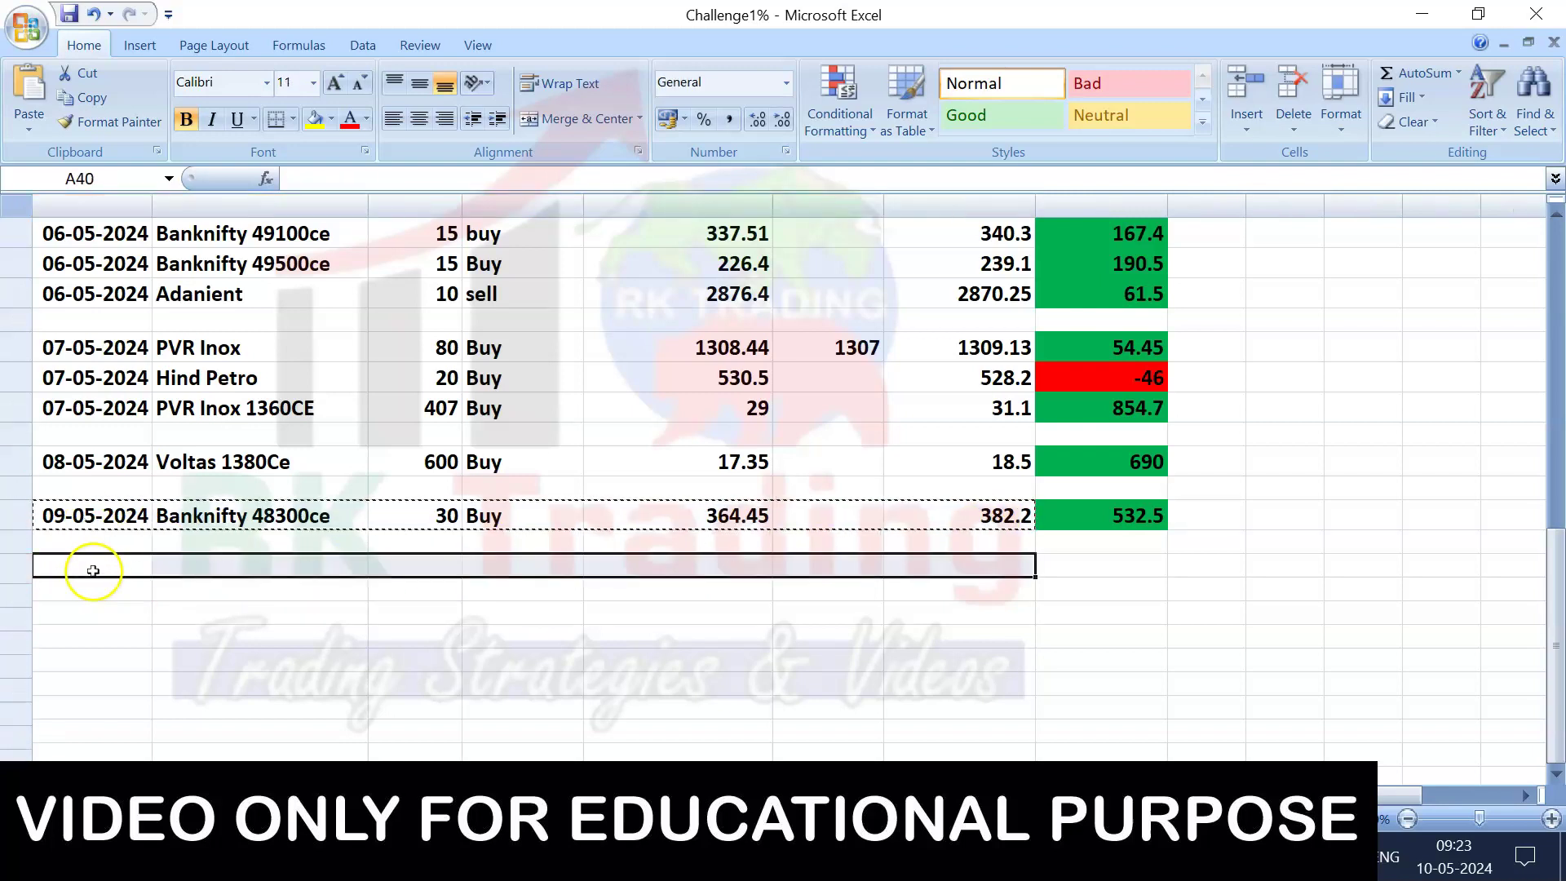
# - Change the date in cell A40 to 10-05-2024
pyautogui.doubleClick(63, 569)
pyautogui.press('BackSpace')
pyautogui.press('BackSpace')
pyautogui.write('10')
# - Replace the instrument name in cell B40 with "SBIN 840ce"
pyautogui.click(213, 571)
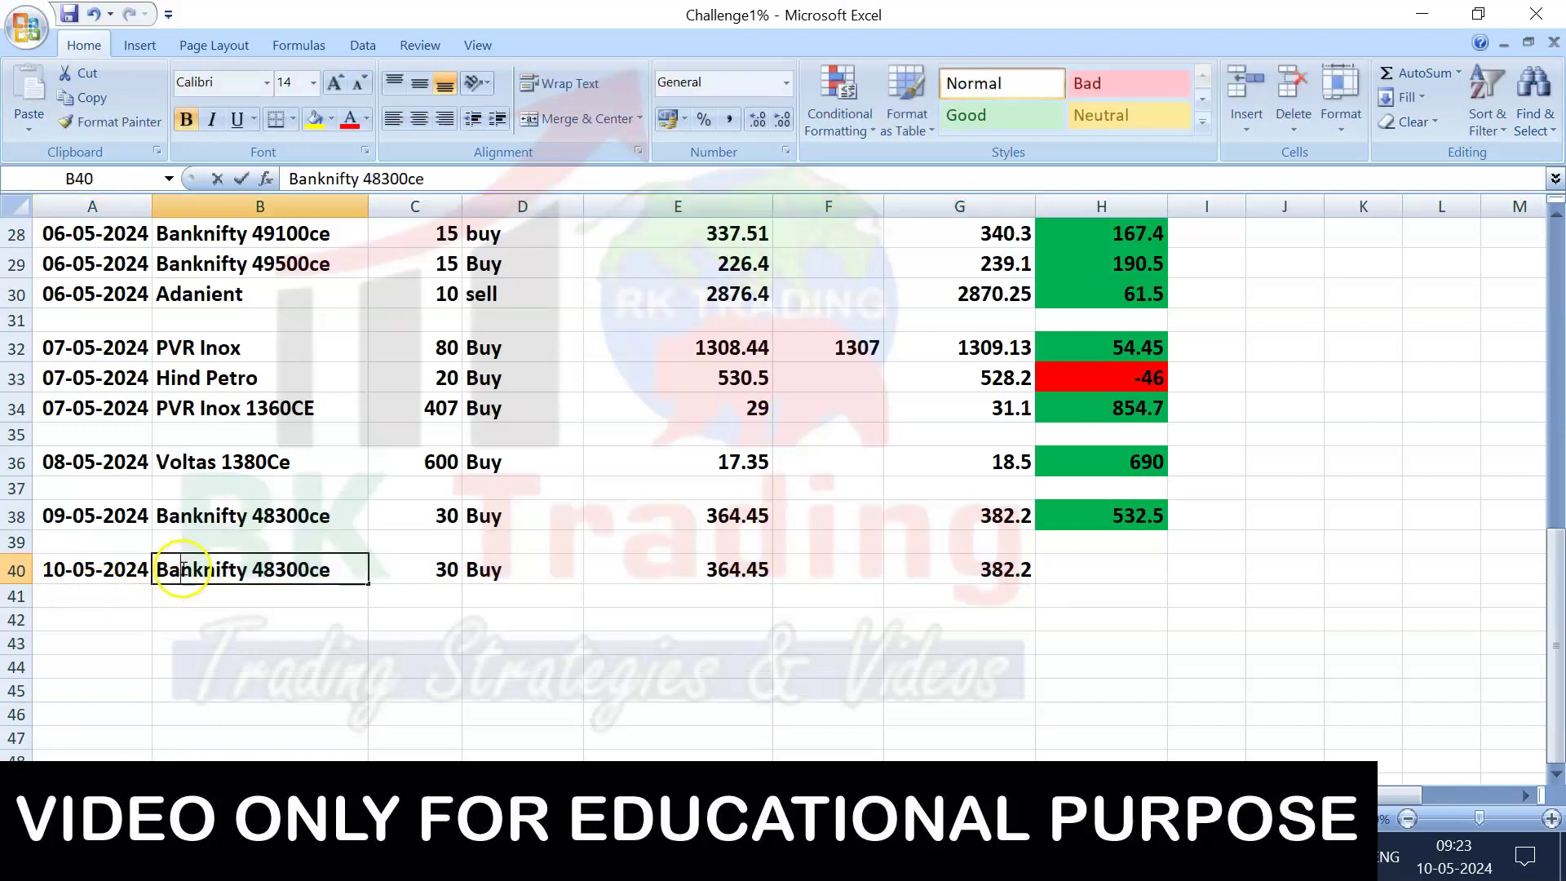
pyautogui.doubleClick(224, 573)
pyautogui.doubleClick(230, 571)
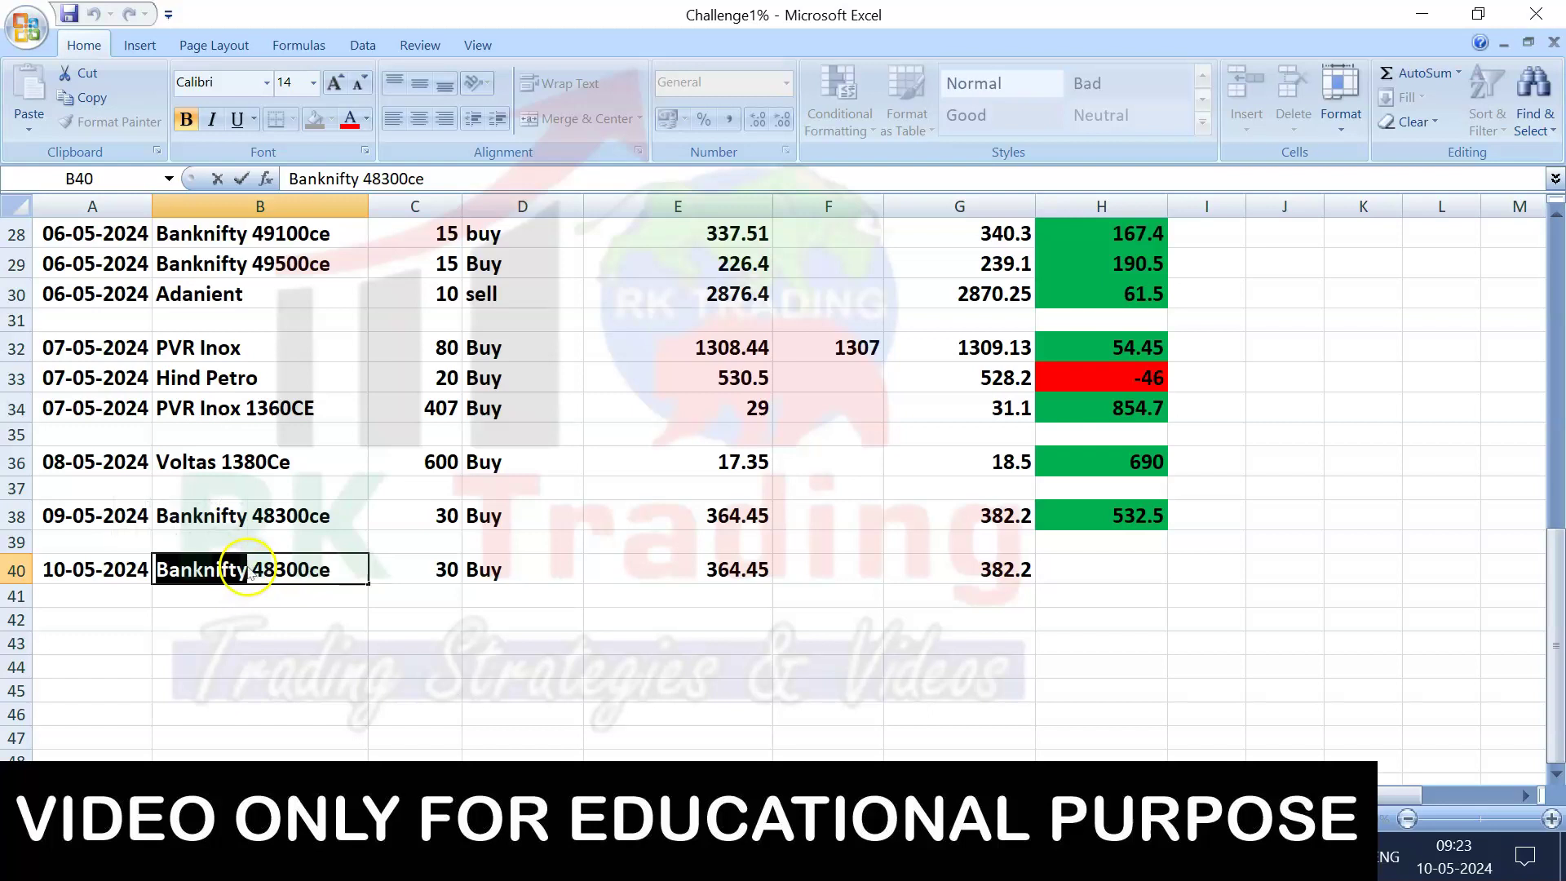
pyautogui.moveTo(343, 571); pyautogui.dragTo(102, 563)
pyautogui.write('SBIN')
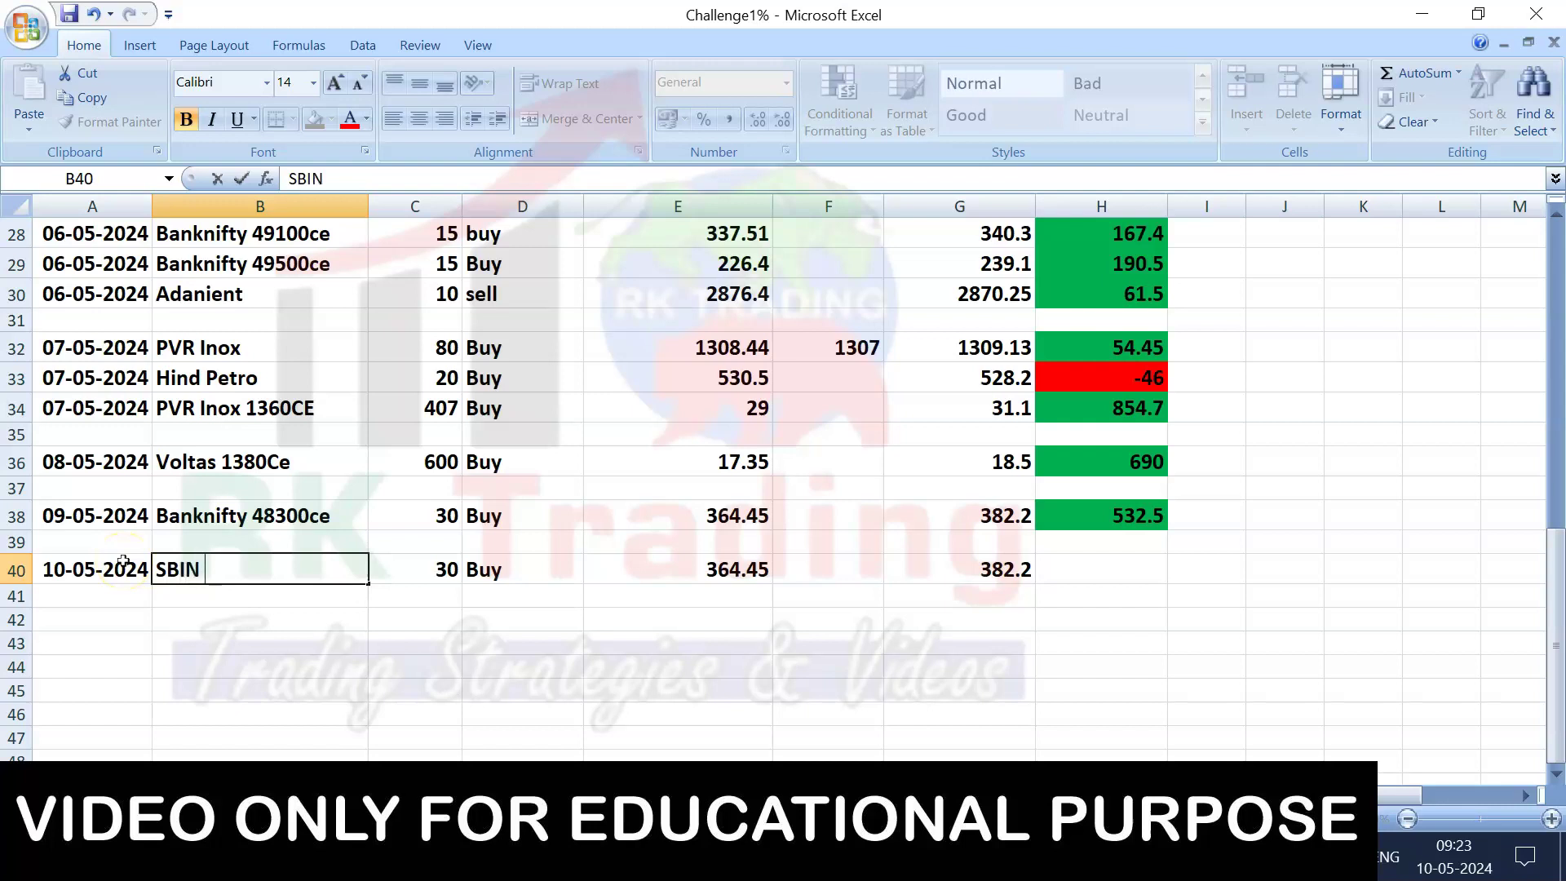
pyautogui.write('840ce')
# - Set row 40's quantity to 750, buy price to 10.70 and sell price to 11.35
pyautogui.click(454, 568)
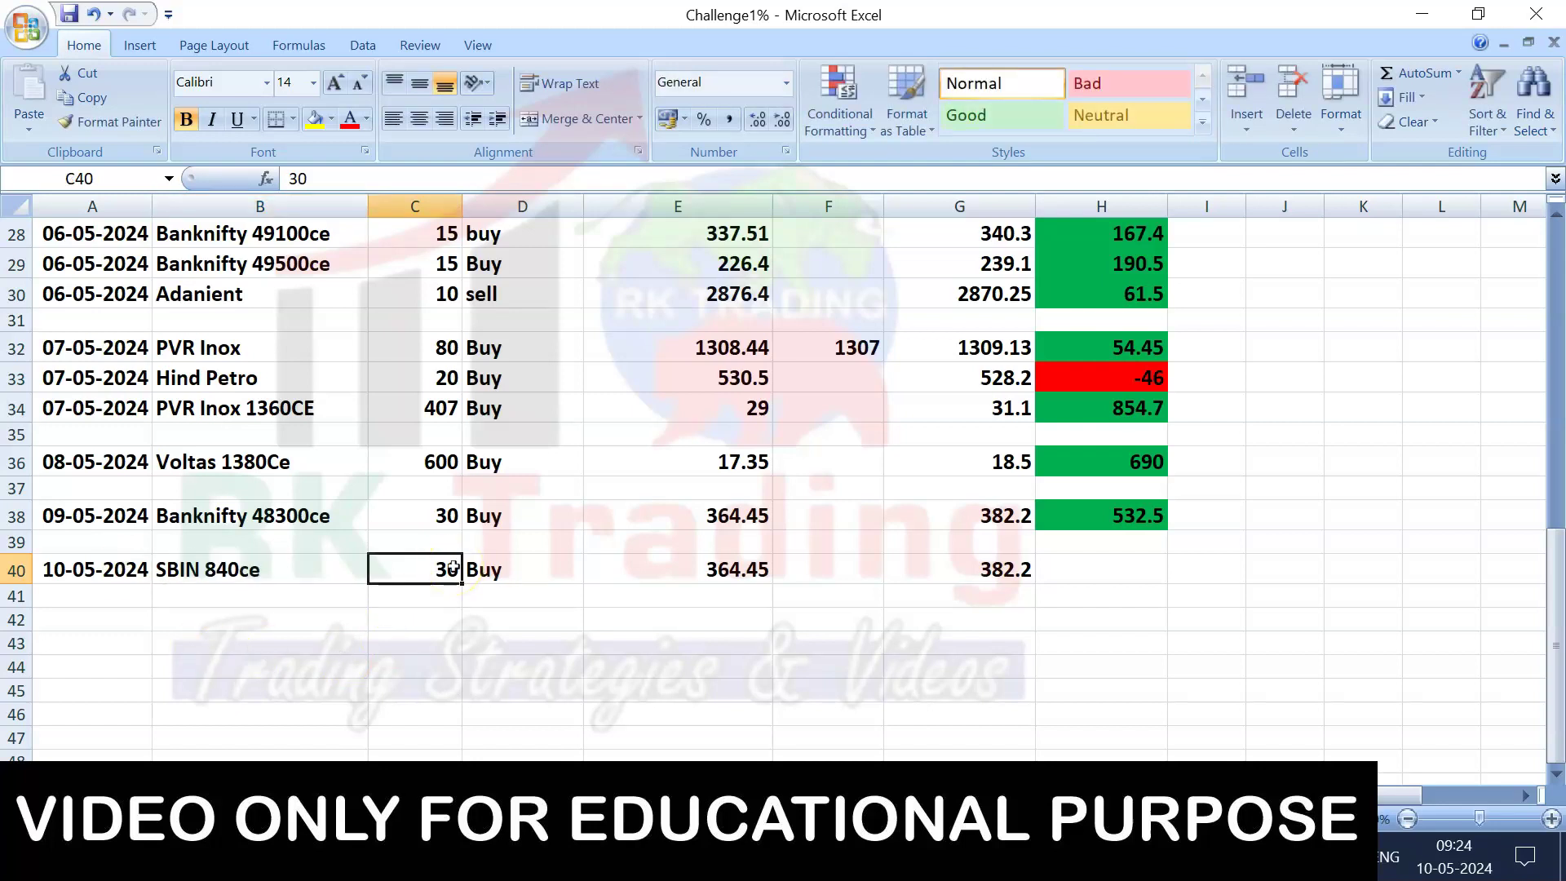
pyautogui.write('75')
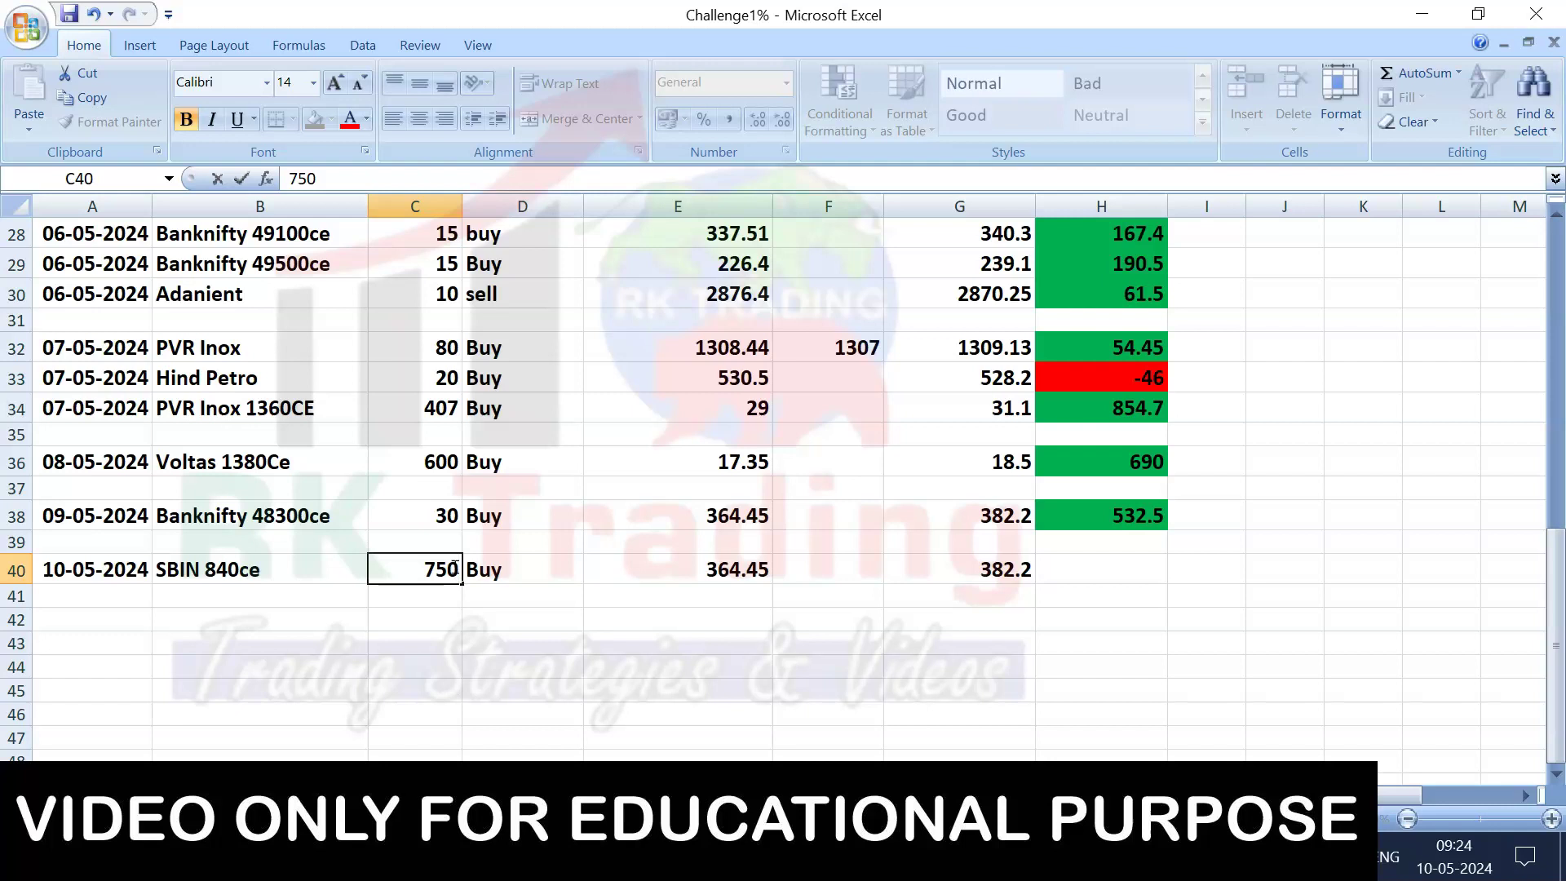
pyautogui.click(722, 569)
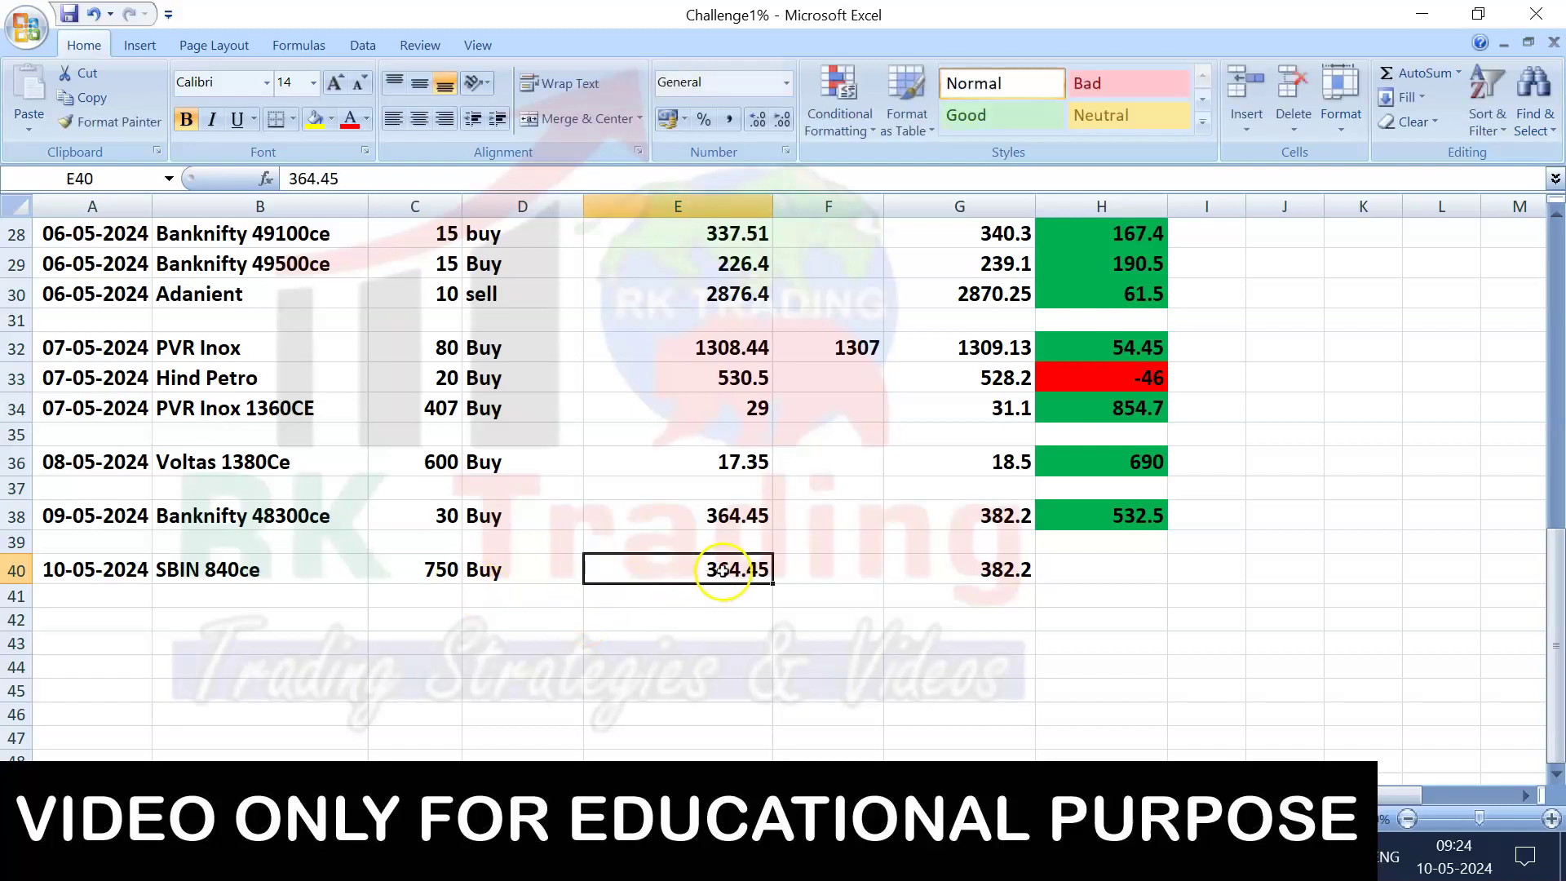
pyautogui.write('10')
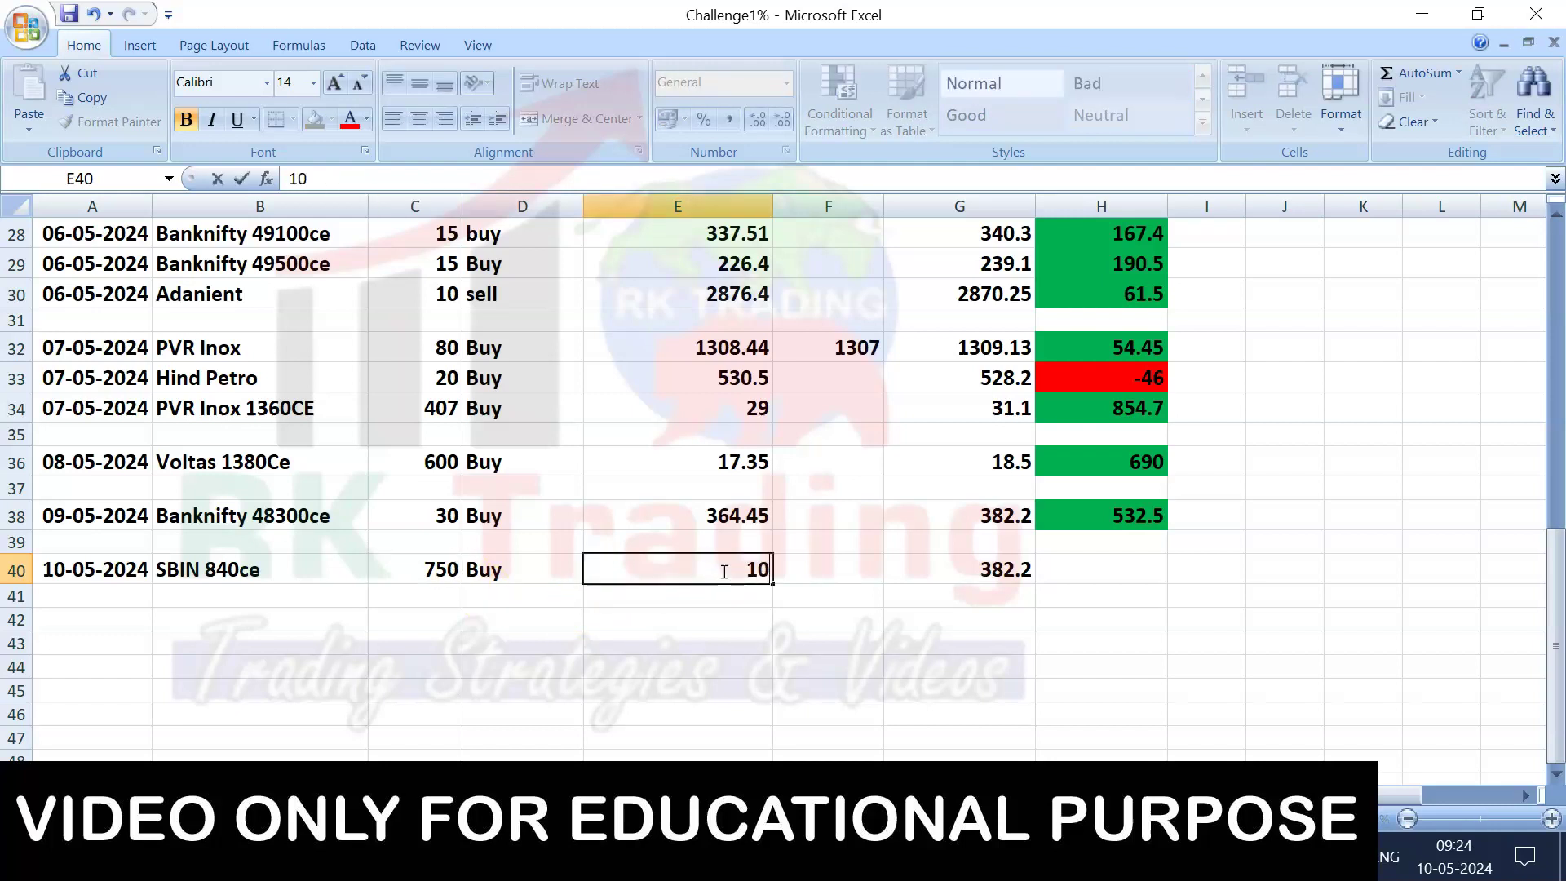
pyautogui.write('.70')
pyautogui.click(986, 569)
pyautogui.write('11.35')
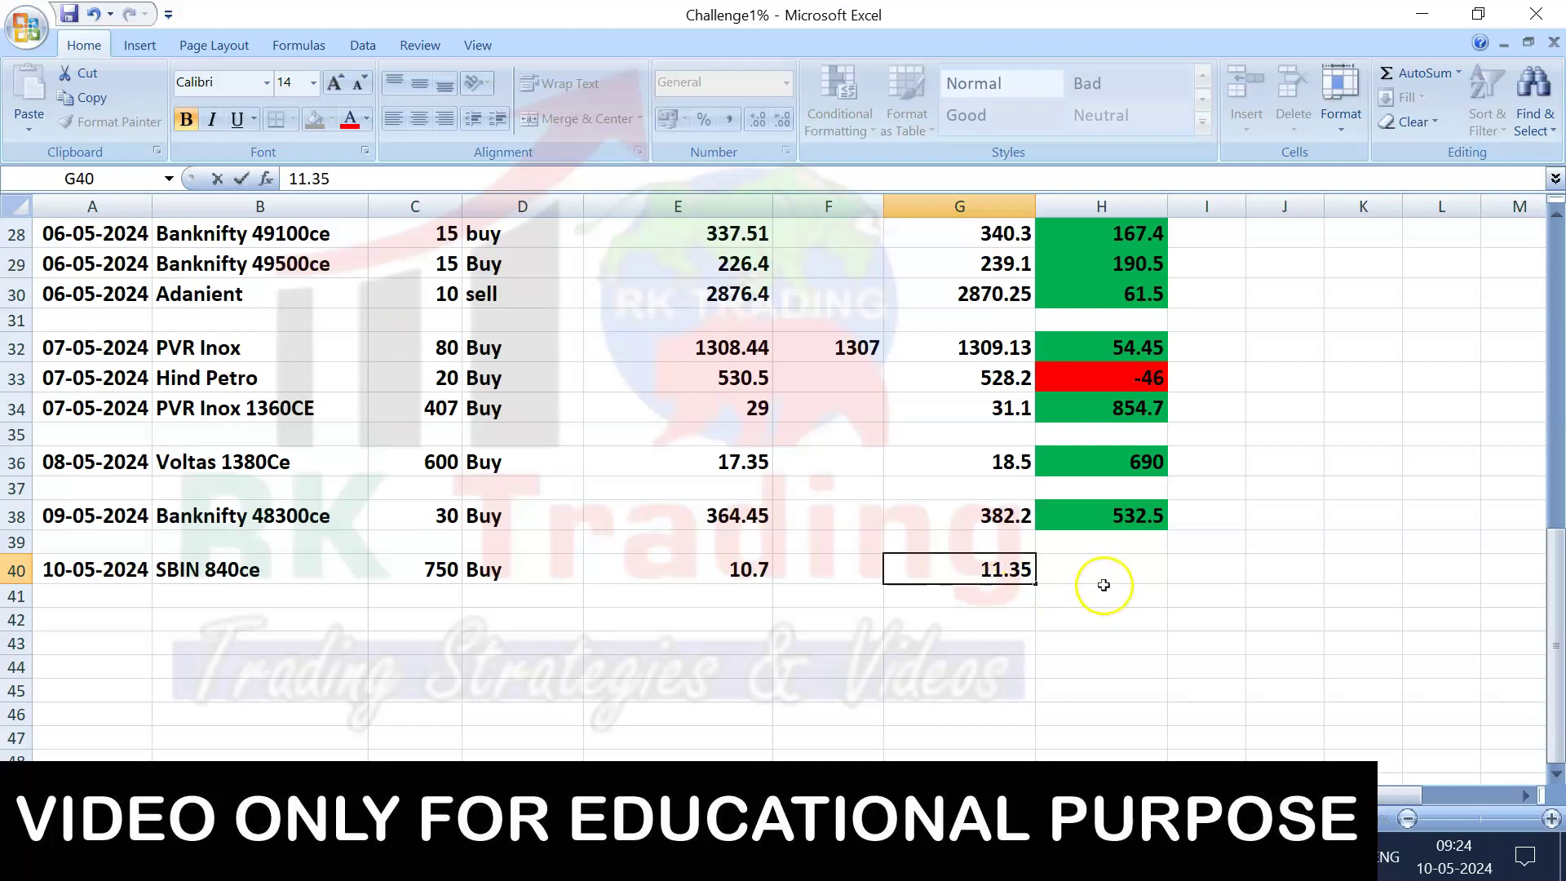
# - Enter 487.5 as the trade's profit in cell H40
pyautogui.click(1103, 571)
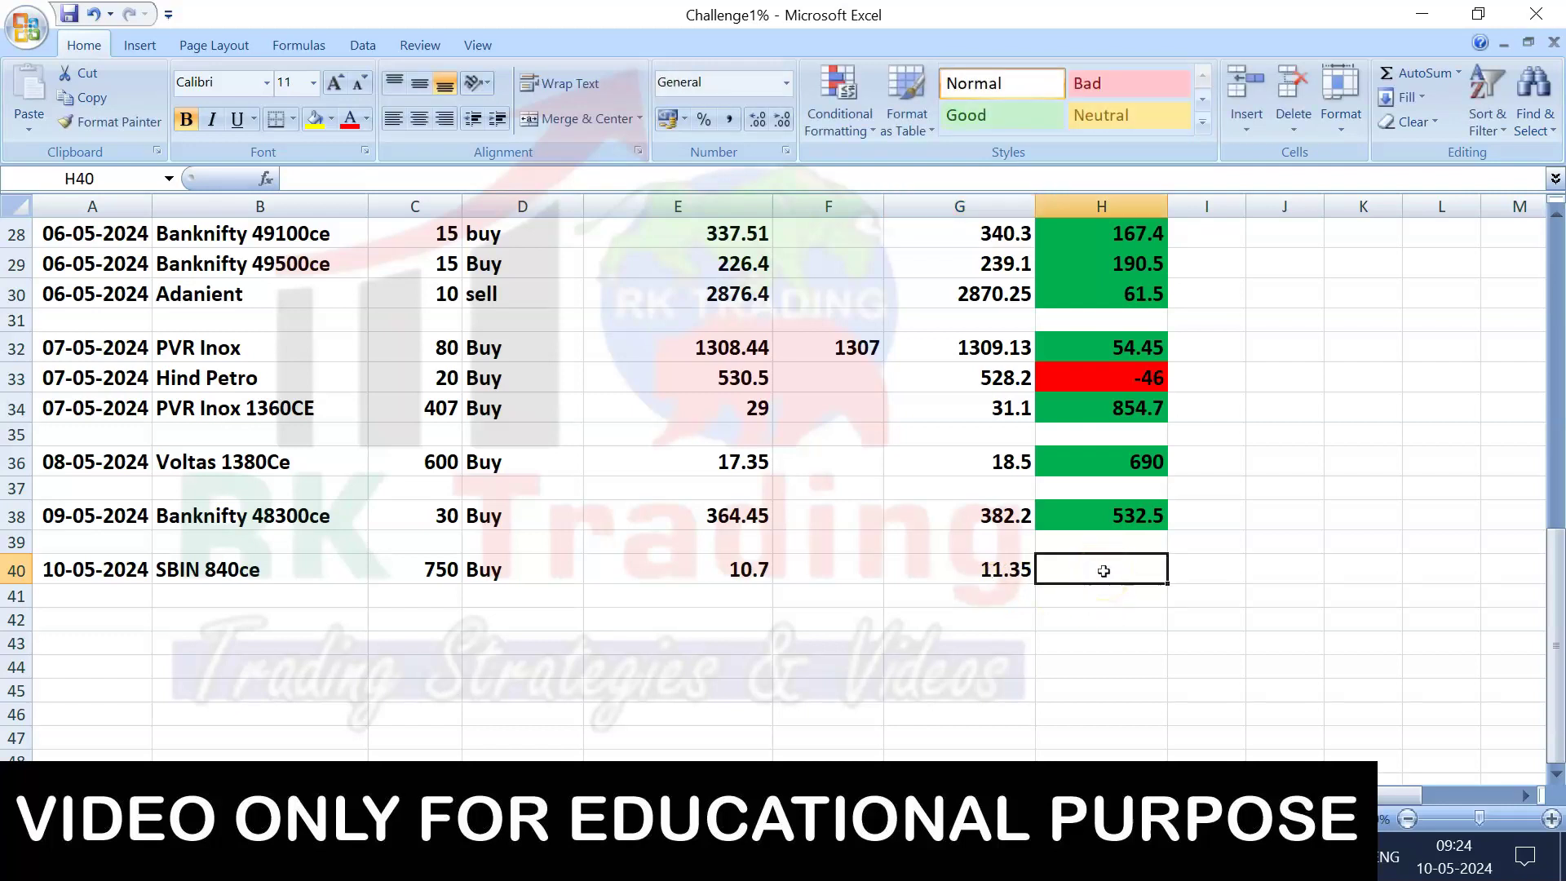
pyautogui.write('487')
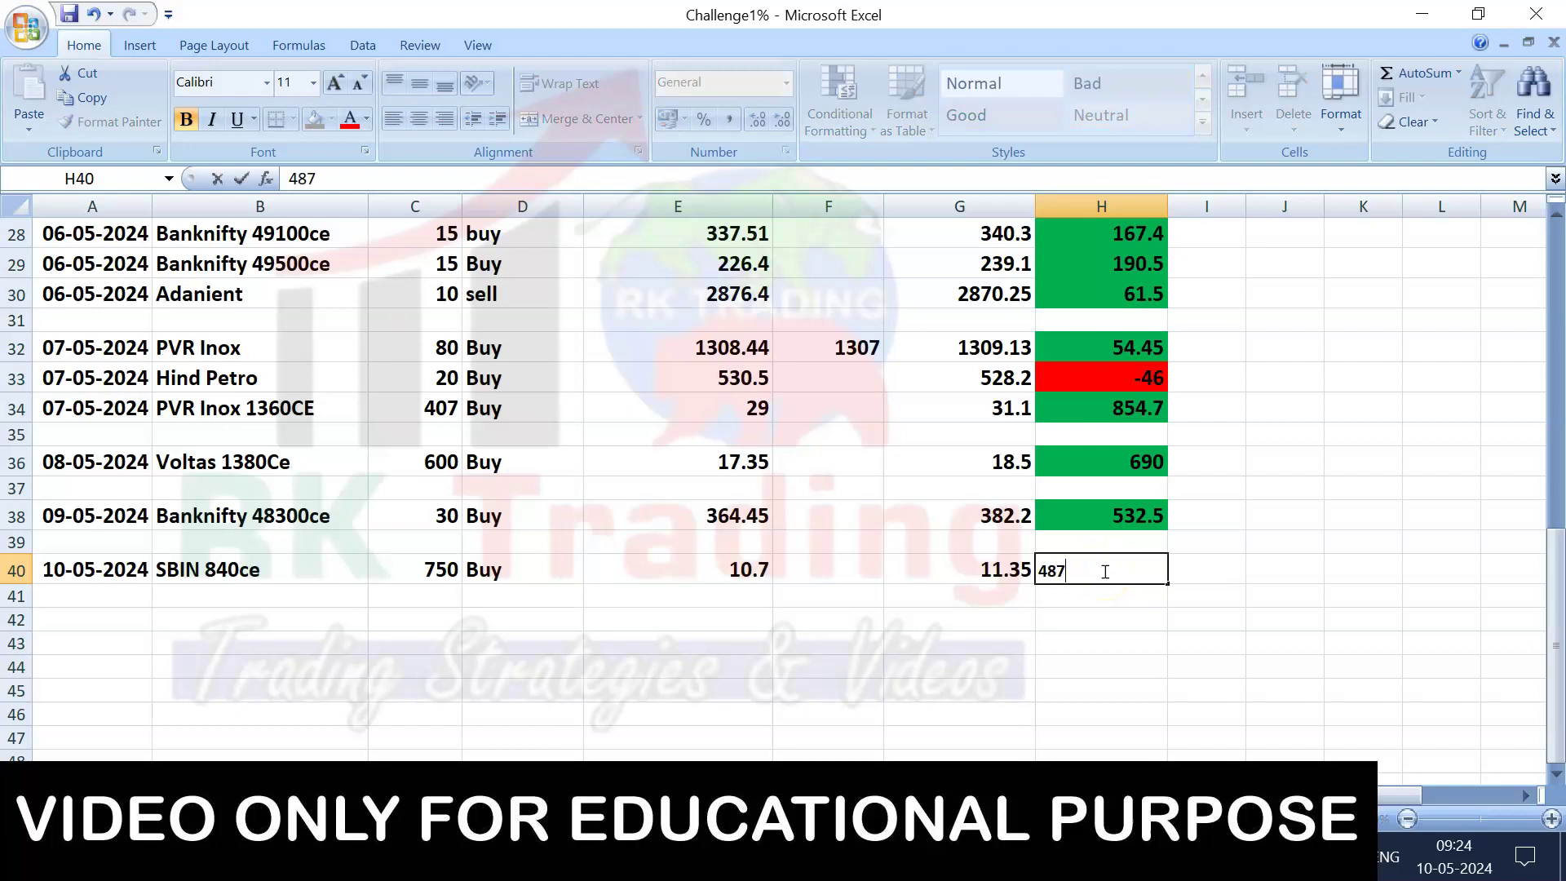
pyautogui.write('.5')
pyautogui.click(1236, 650)
# - Copy the green-formatted profit cell H38 into H40 so the new trade's profit uses the same formatting
pyautogui.click(1122, 572)
pyautogui.click(1123, 522)
pyautogui.hotkey('ctrl', 'c')
pyautogui.click(1122, 571)
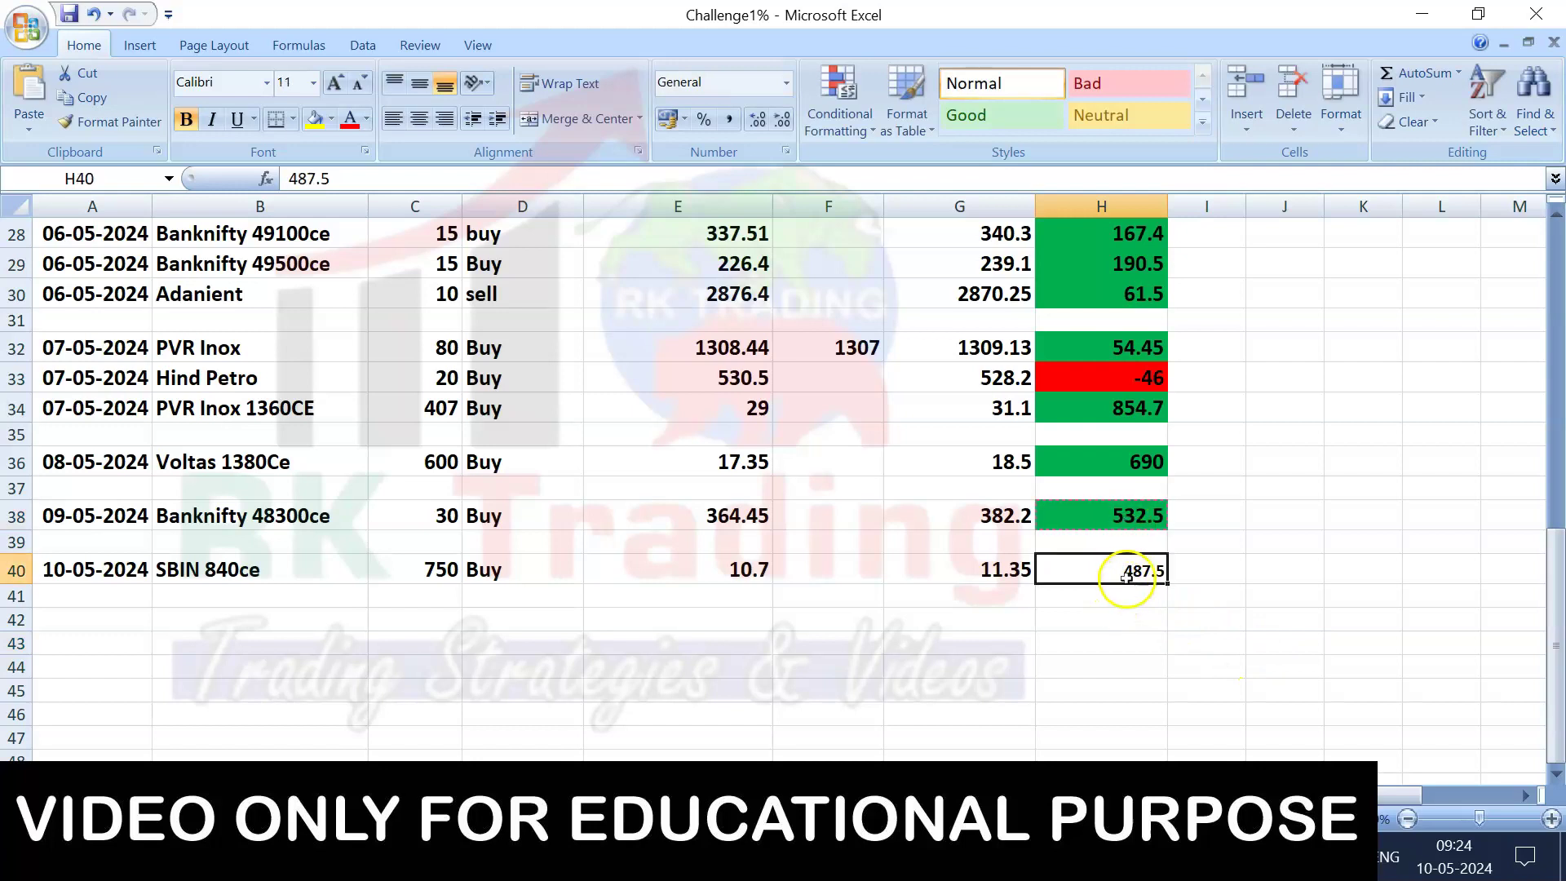
pyautogui.hotkey('ctrl', 'v')
pyautogui.doubleClick(1128, 571)
pyautogui.moveTo(1128, 571); pyautogui.dragTo(1191, 571)
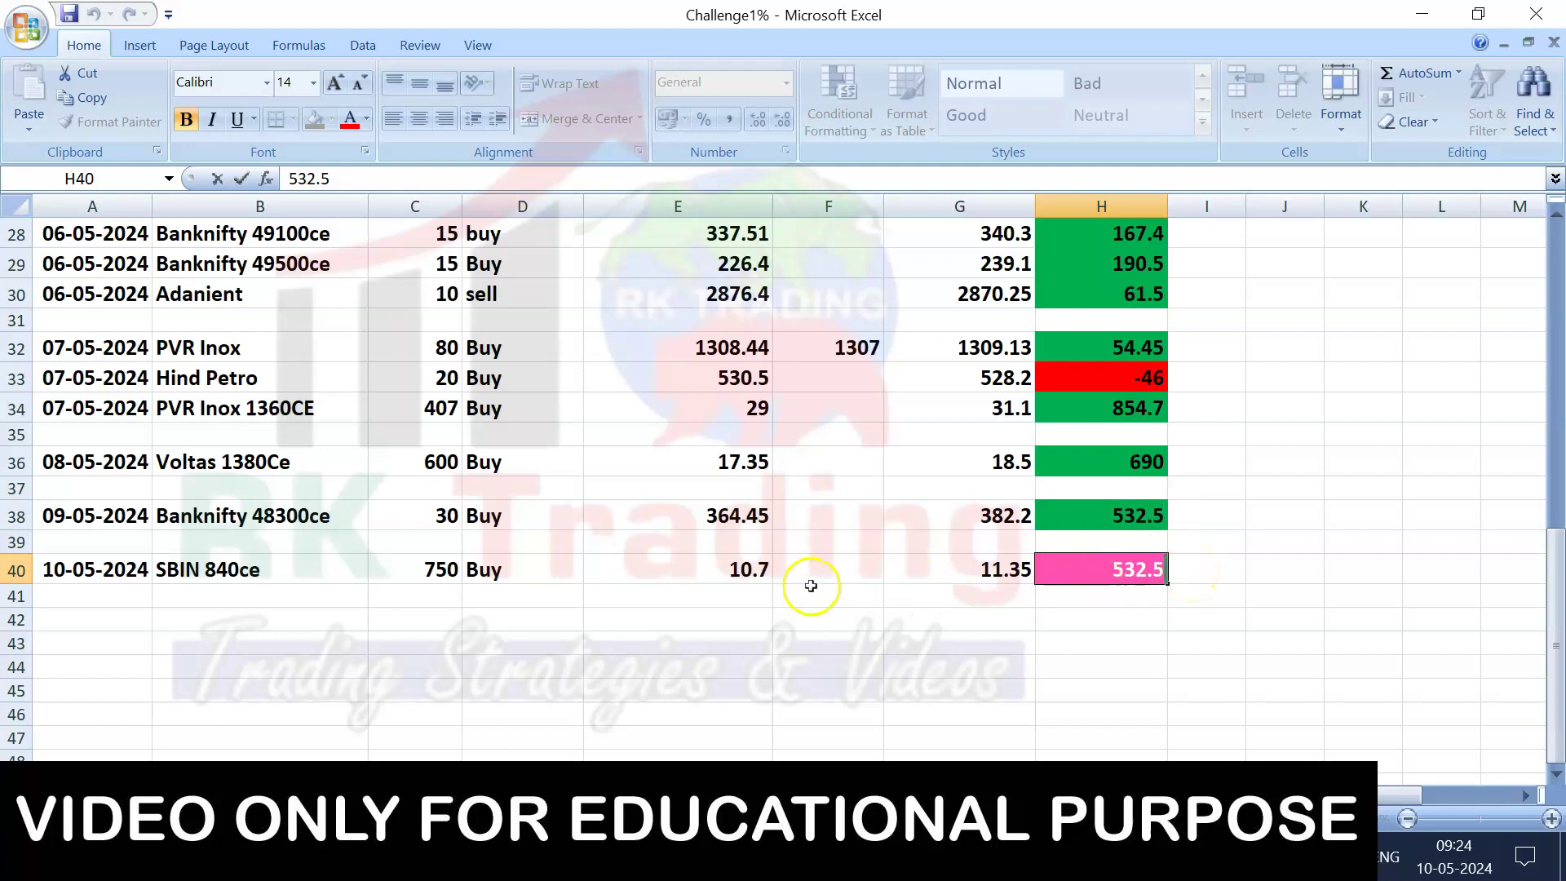
# - Set the SBIN 840ce trade's profit in cell H40 to 487.50
pyautogui.click(758, 571)
pyautogui.click(954, 570)
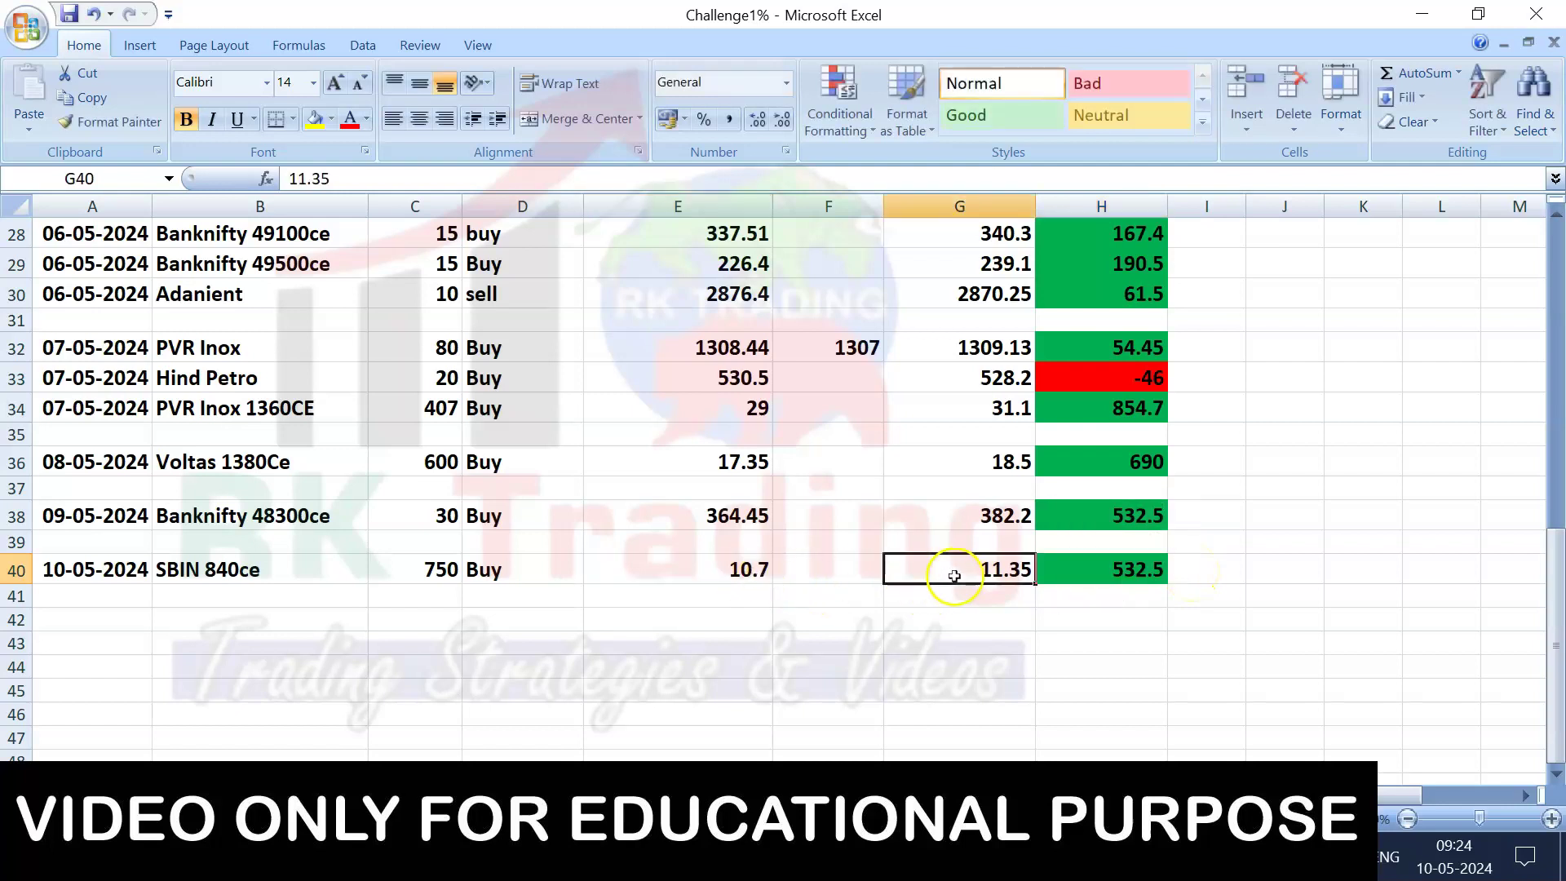
pyautogui.click(1124, 573)
pyautogui.write('487')
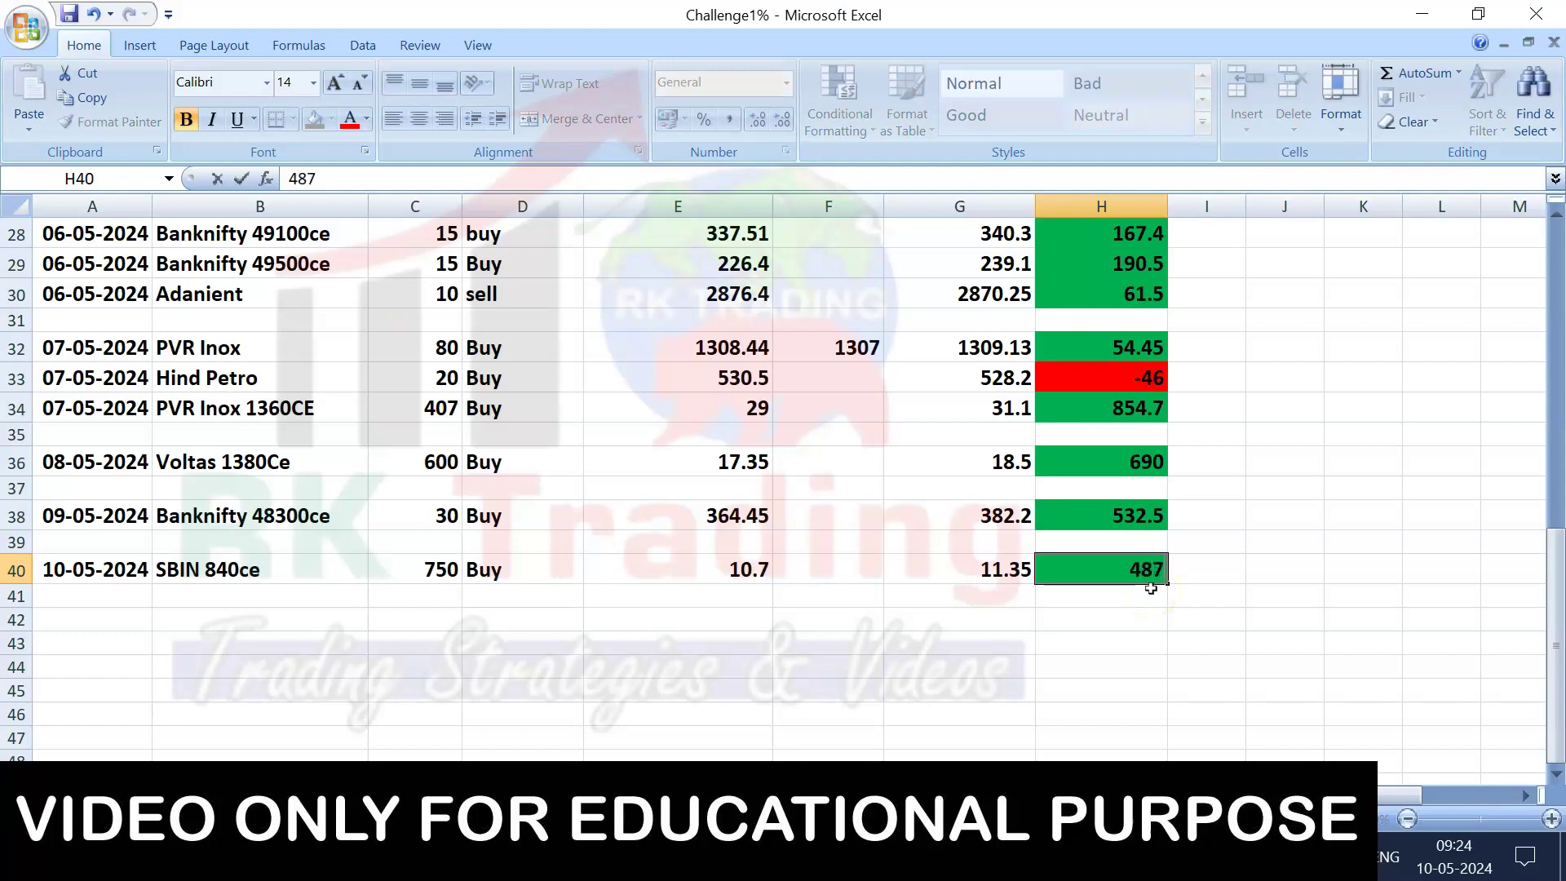
pyautogui.write('.50')
pyautogui.click(1214, 659)
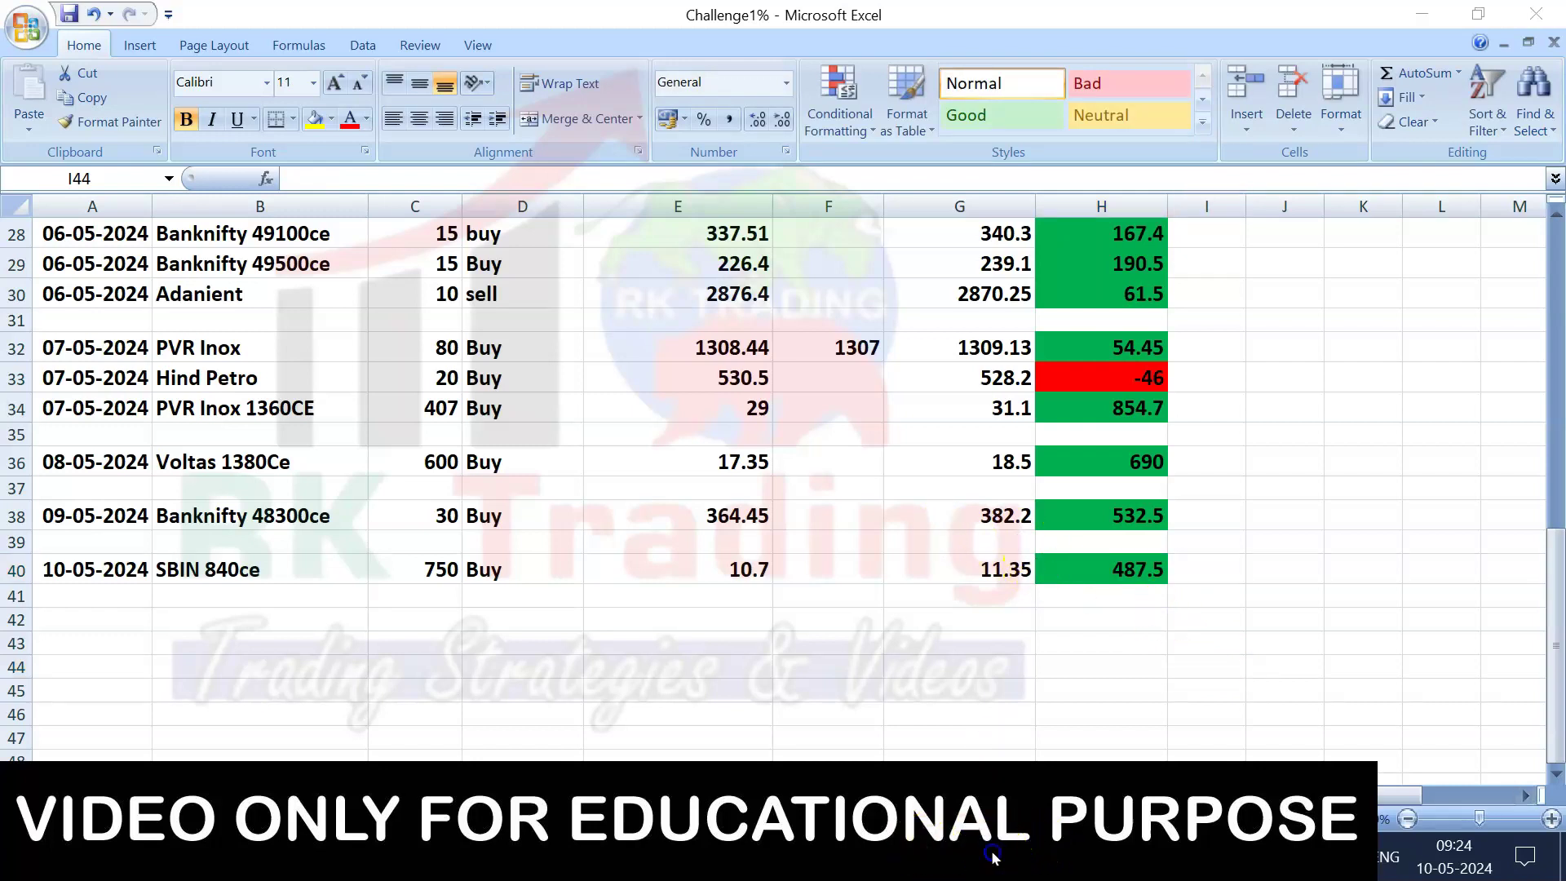
# - Switch to the Fyers charts in the browser and examine the SENSEX index and the Bank Nifty 47500 CE option
pyautogui.click(916, 842)
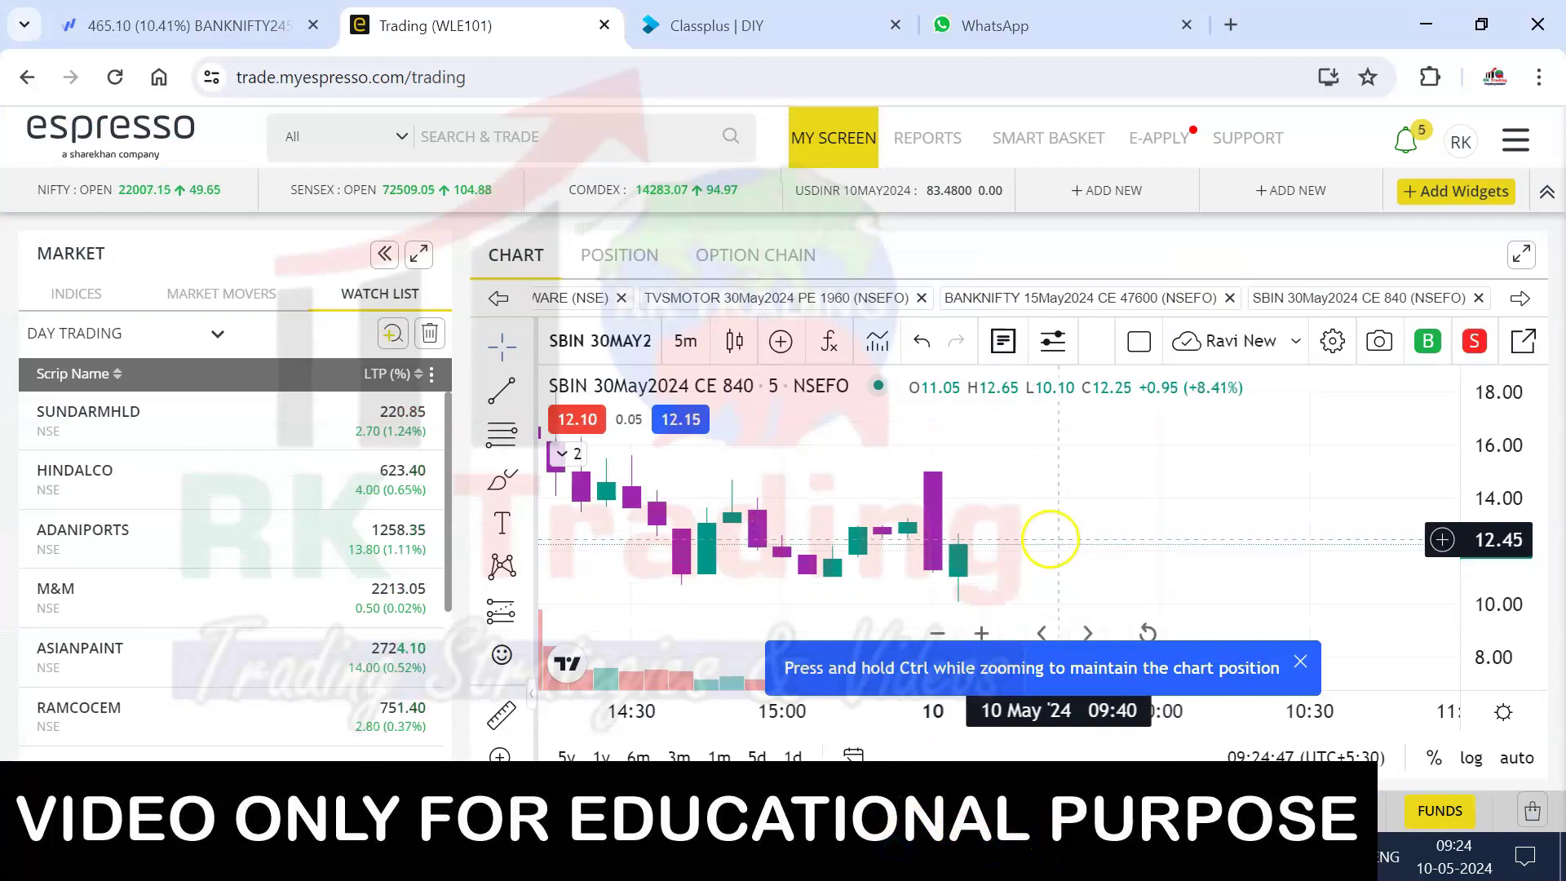
pyautogui.click(95, 13)
pyautogui.scroll(2, 933, 447)
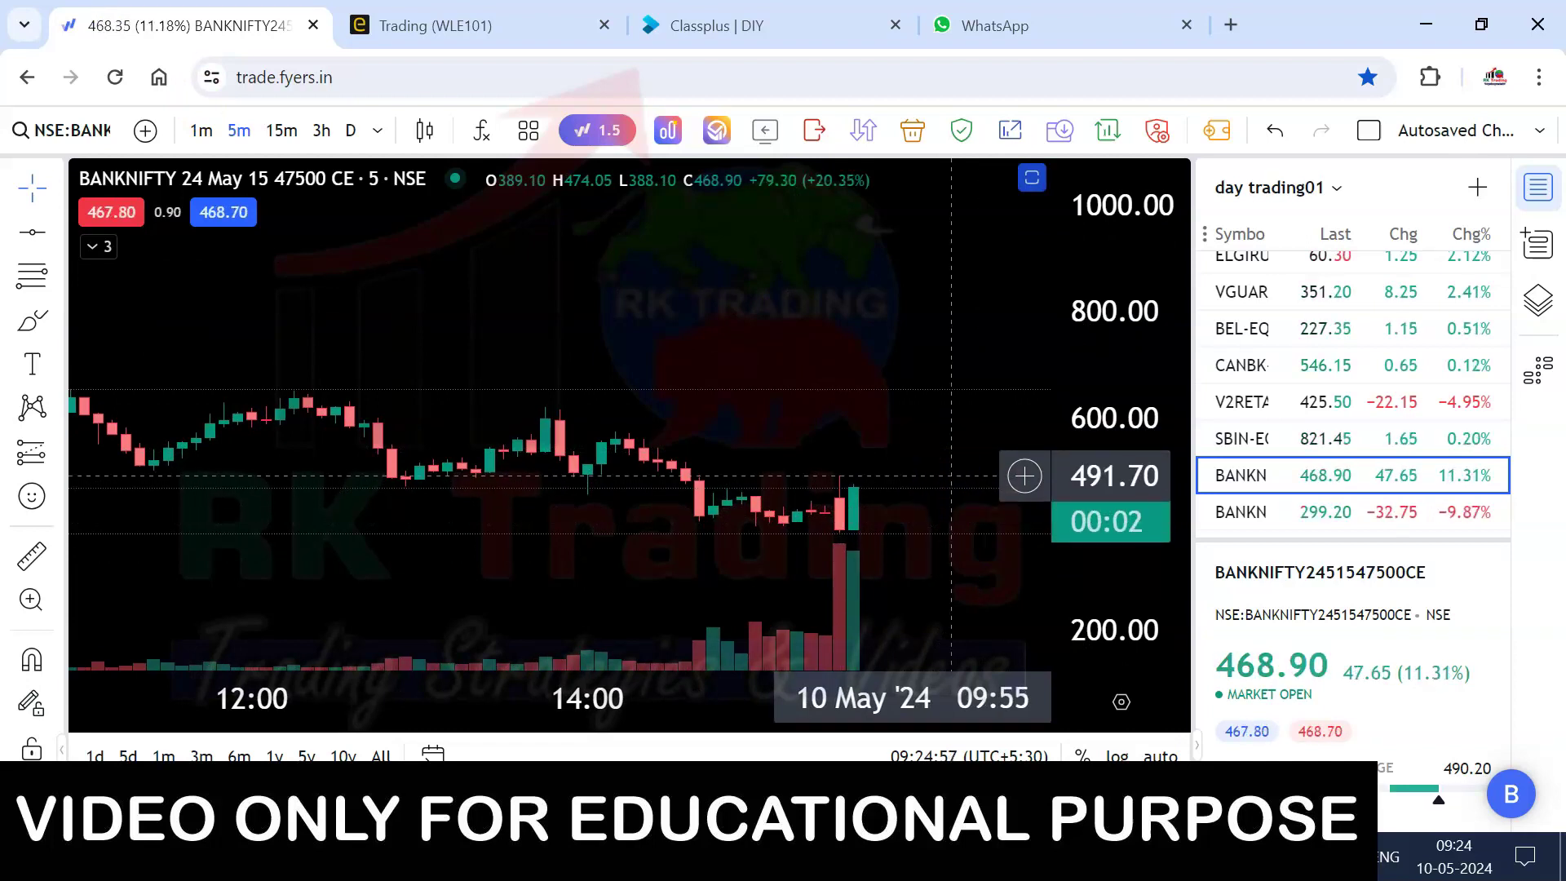
pyautogui.scroll(5, 1263, 391)
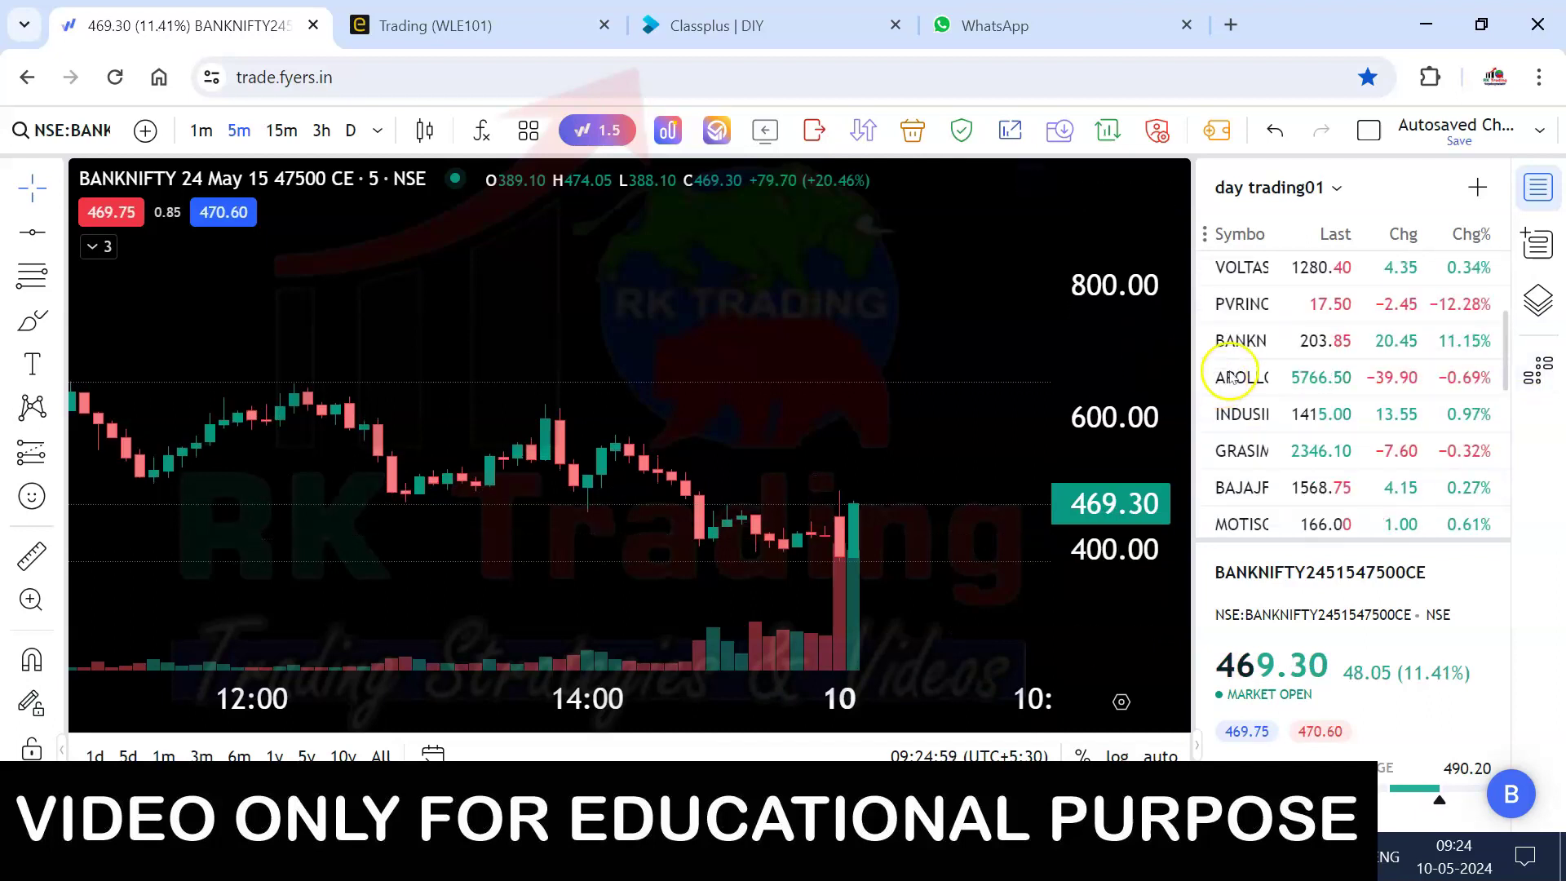
pyautogui.click(1263, 391)
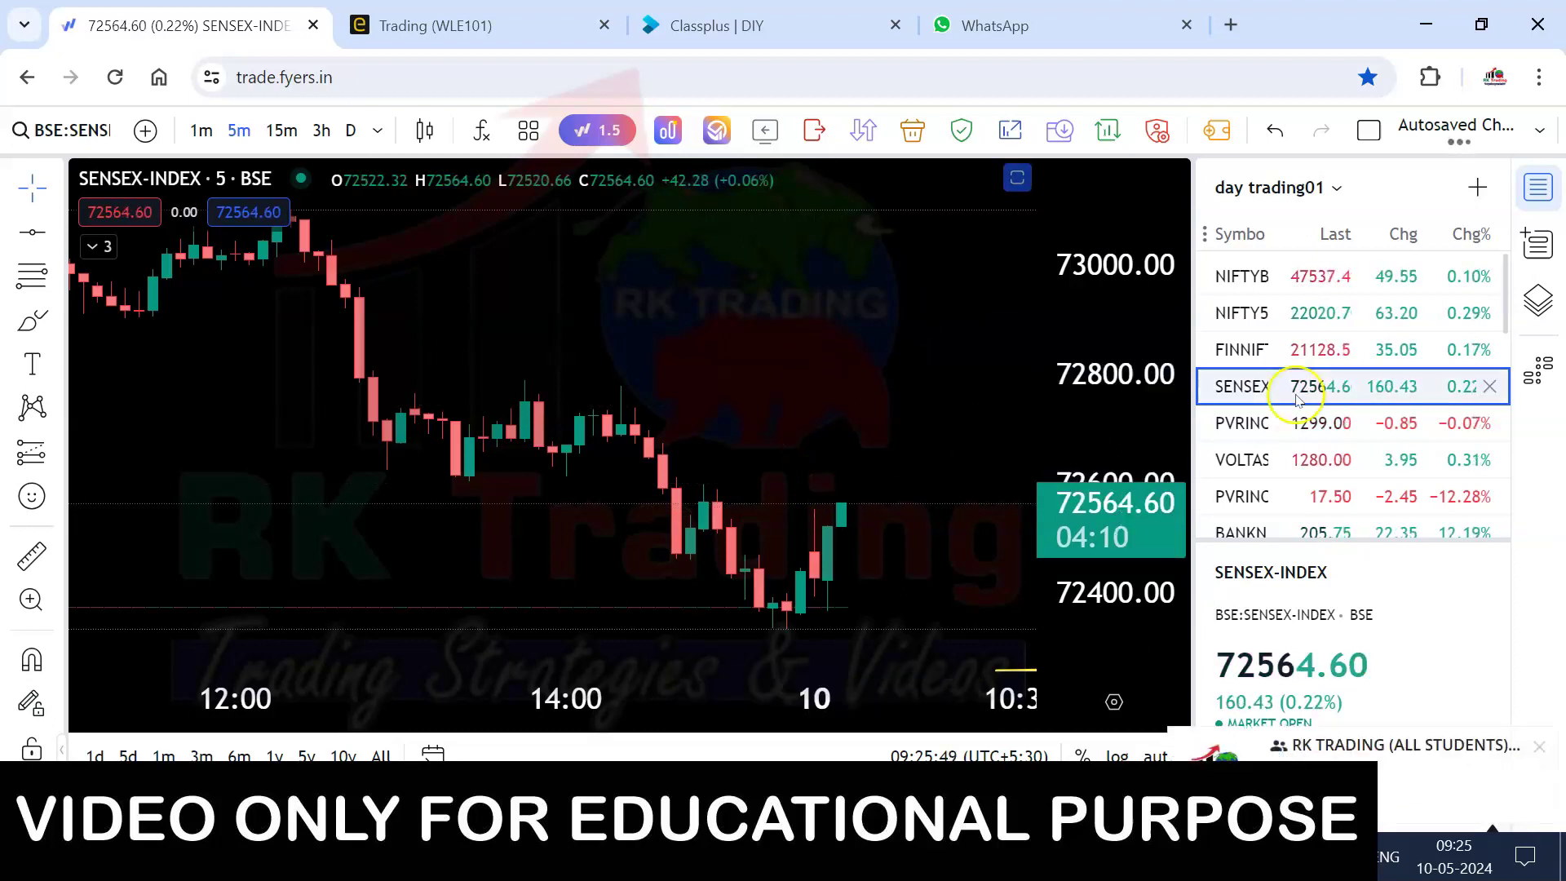
pyautogui.scroll(-5, 1346, 334)
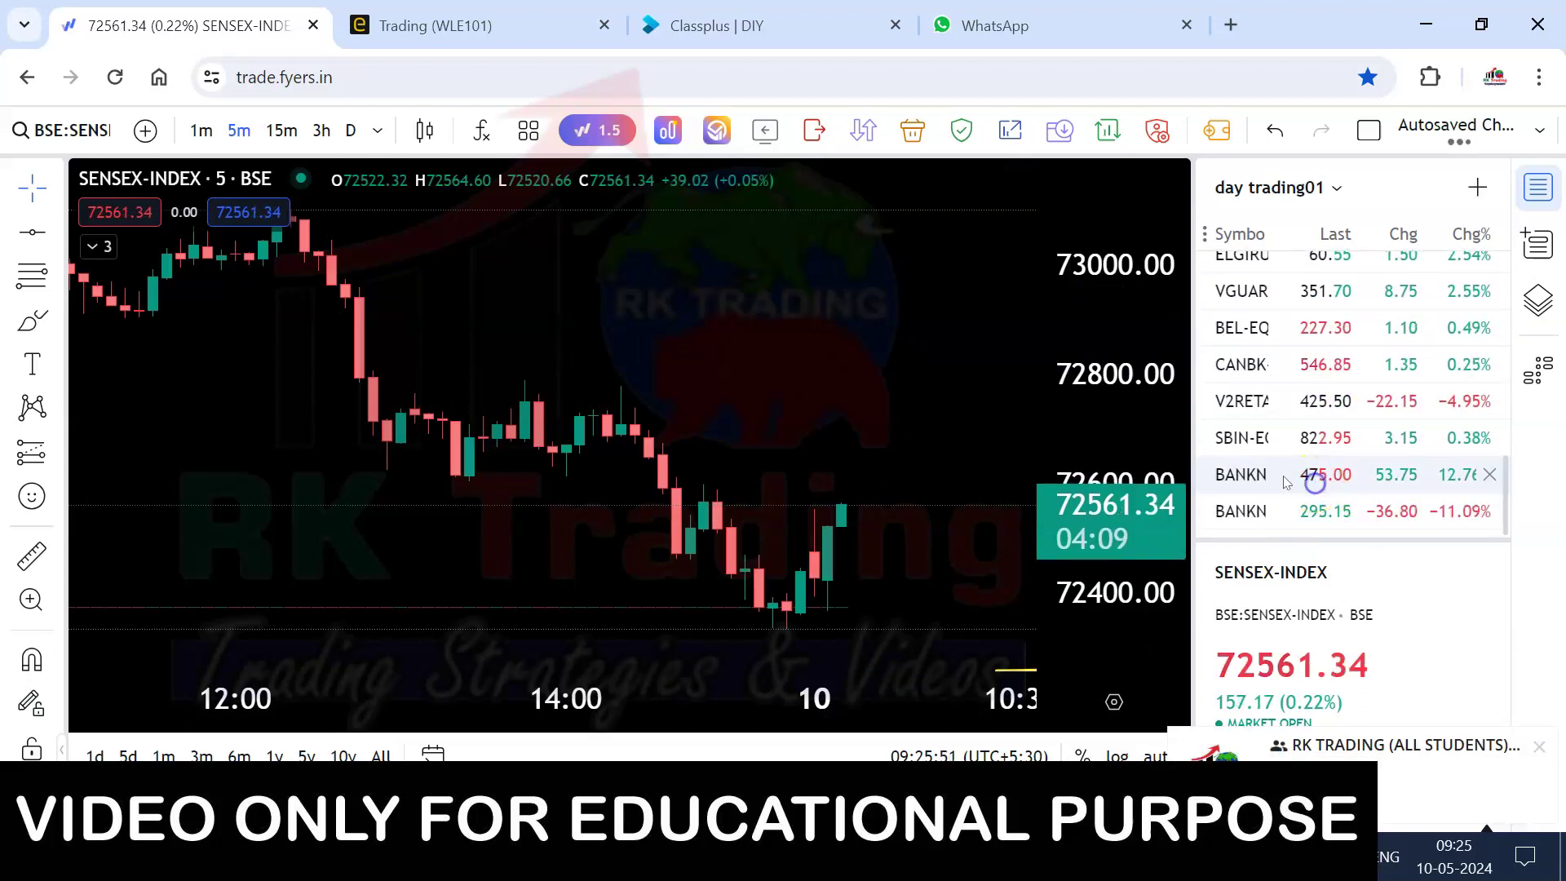
pyautogui.click(1305, 476)
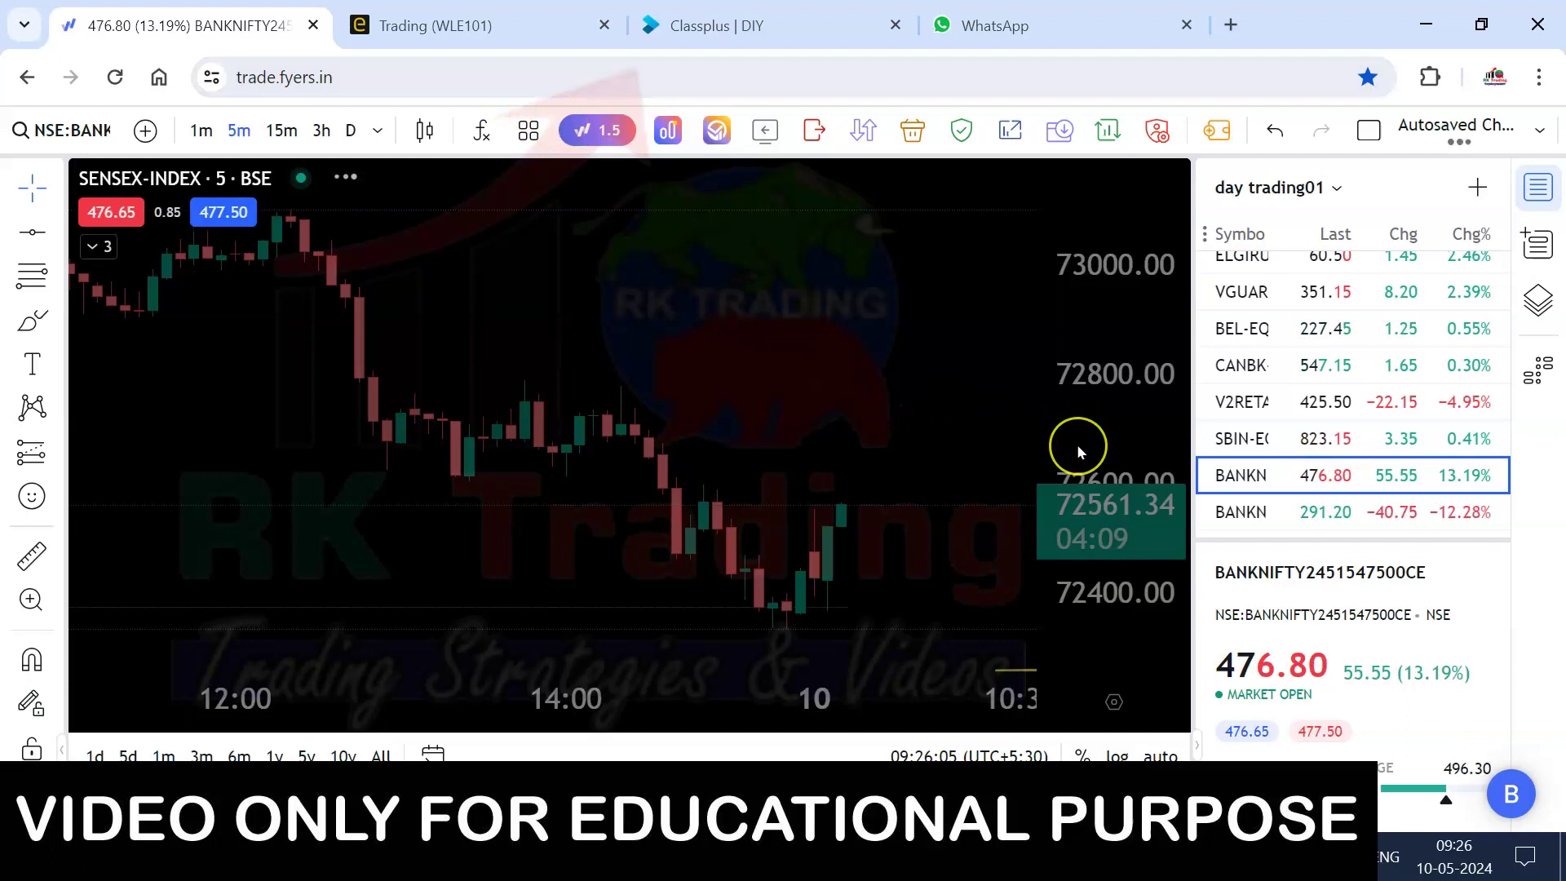
pyautogui.click(1183, 508)
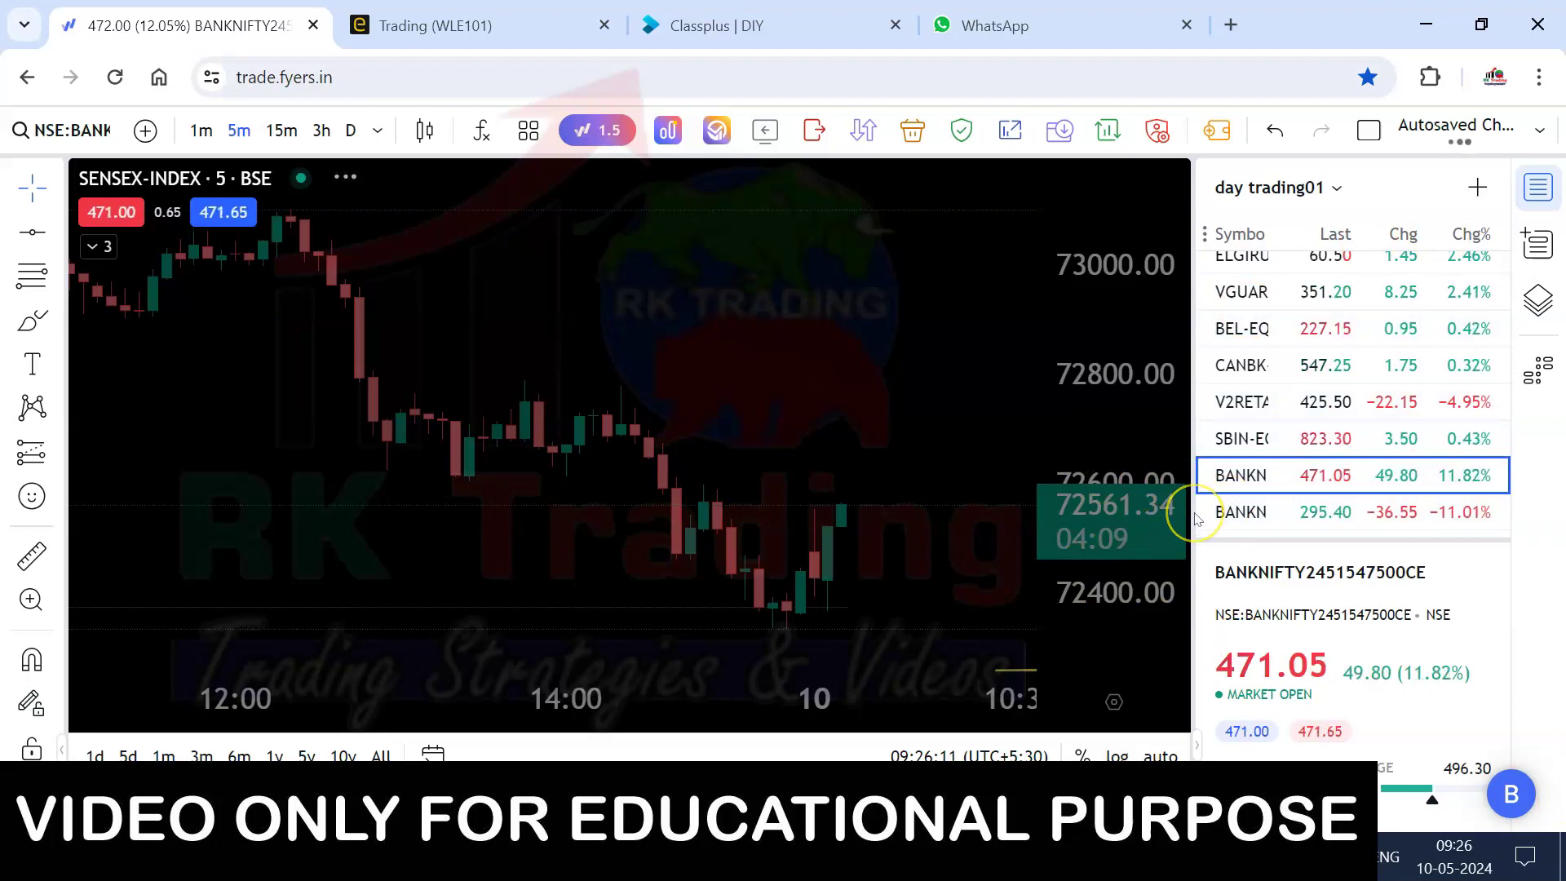
# - Switch to Espresso, search for "SBIN 850" and open the chart of SBIN 30May2024 CE 850
pyautogui.click(459, 25)
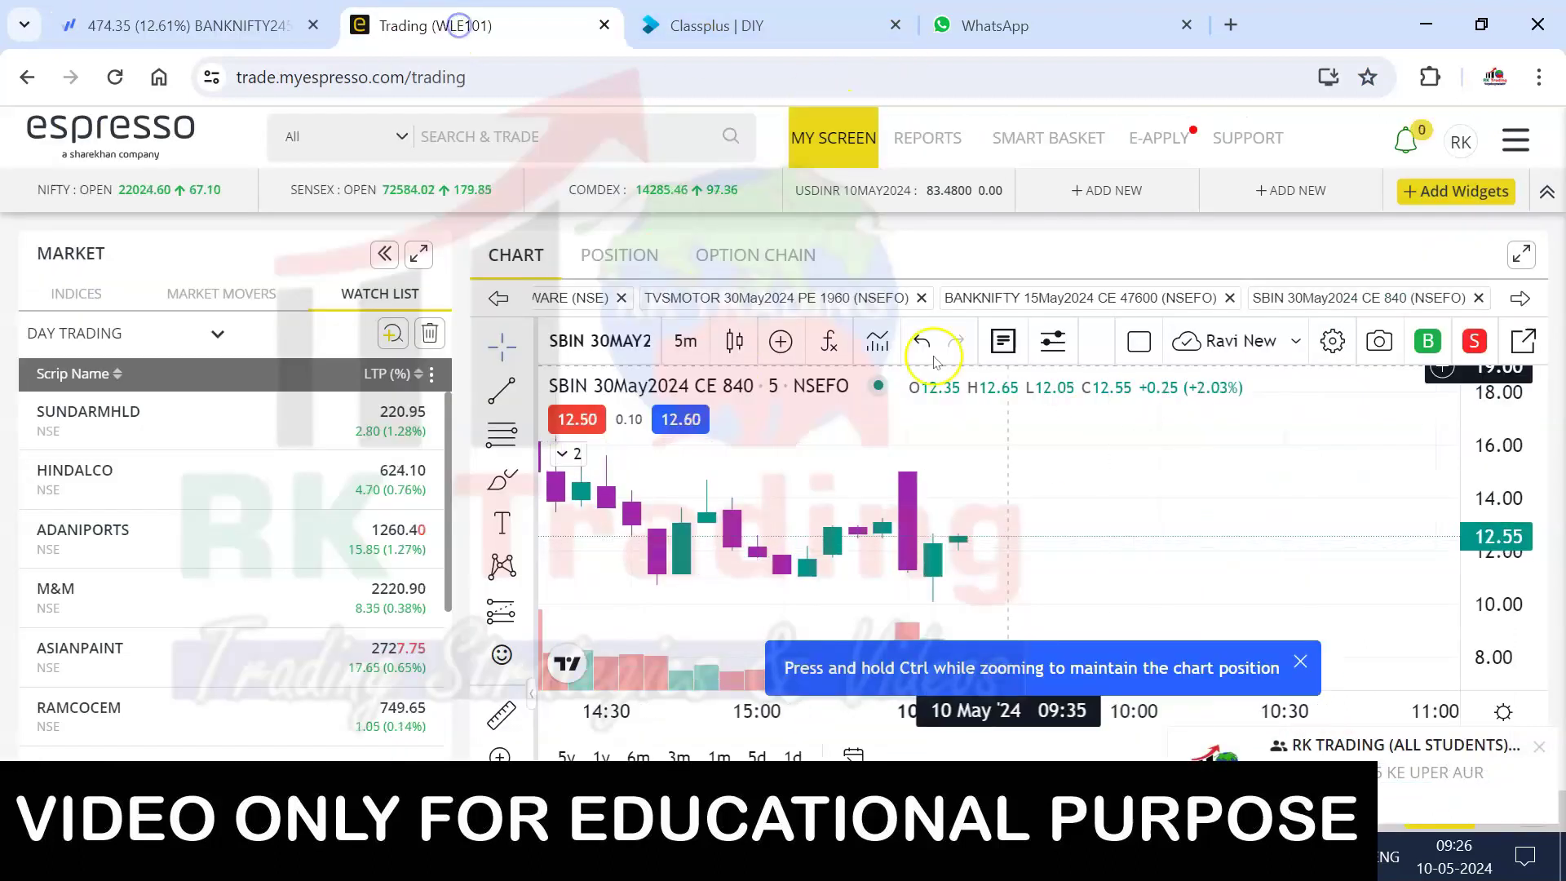
pyautogui.click(607, 343)
pyautogui.write('SB')
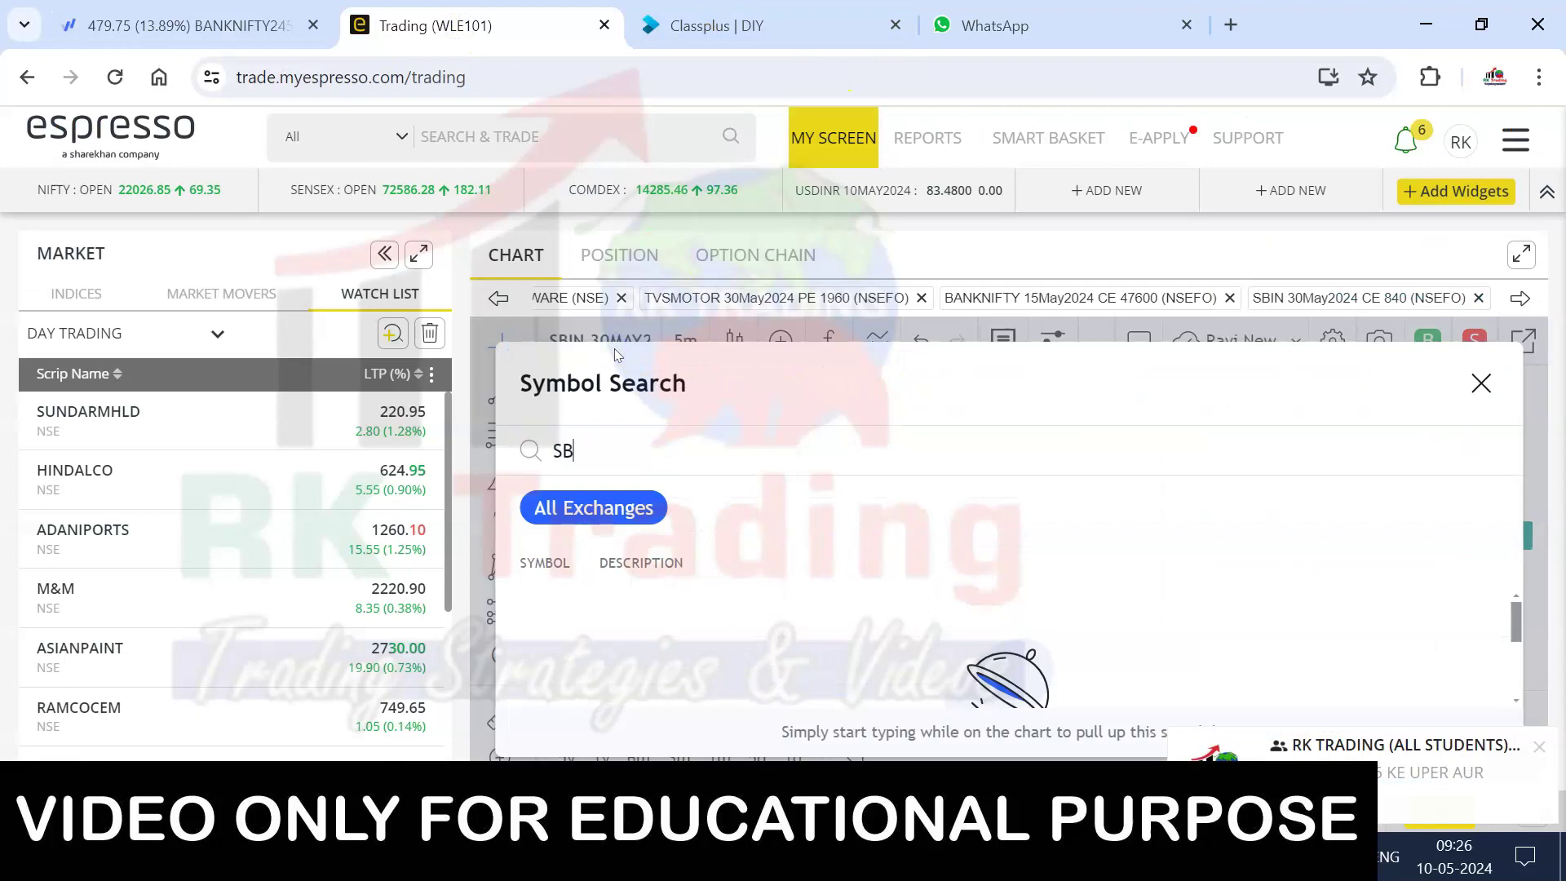
pyautogui.write('IN ')
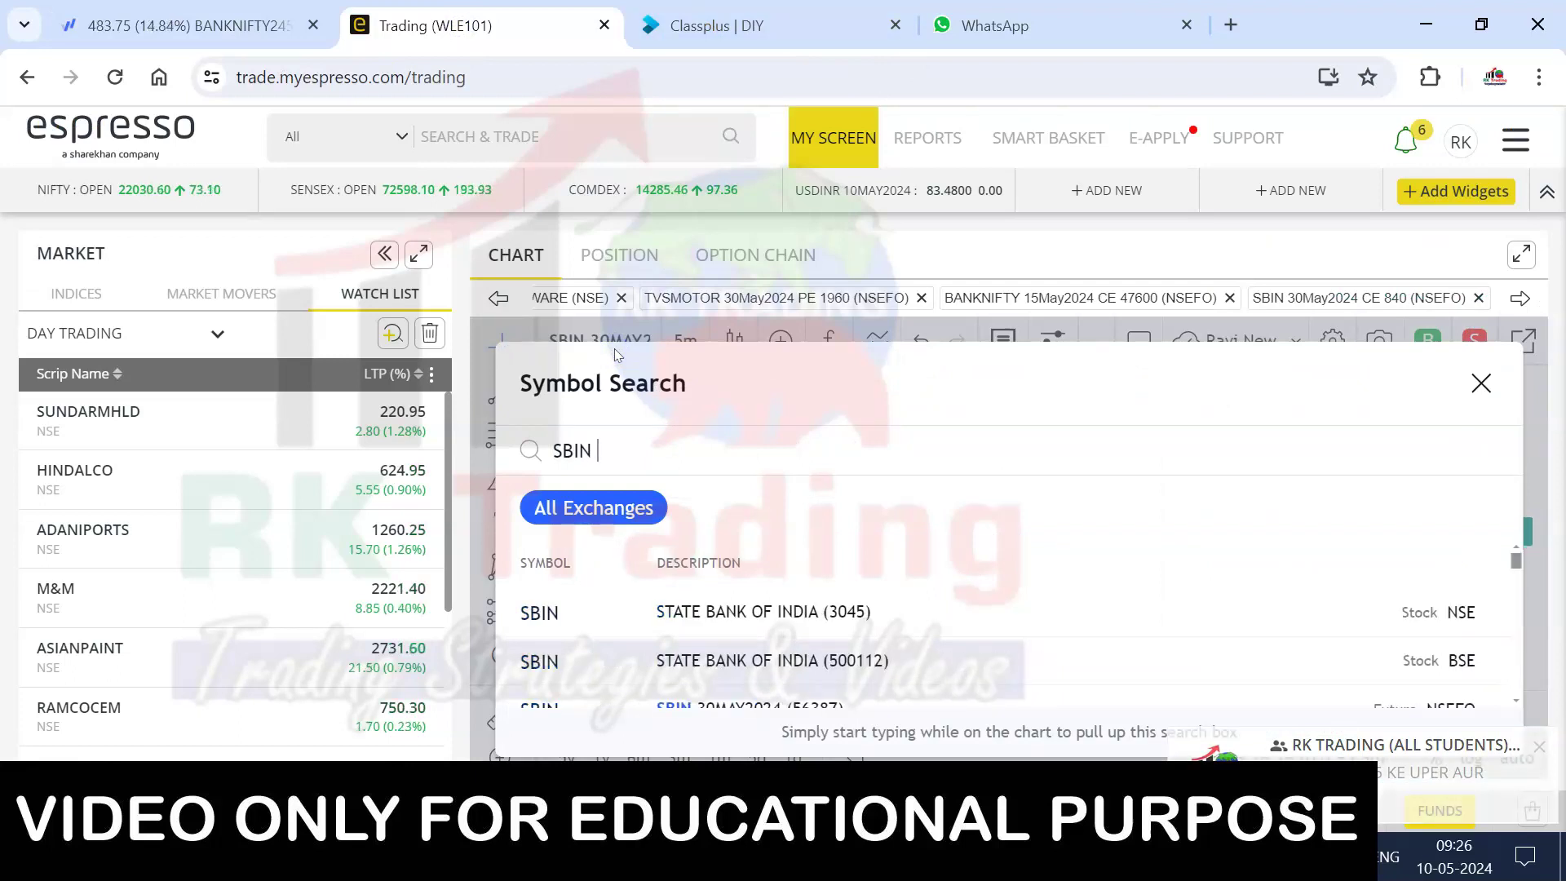
pyautogui.write('850')
pyautogui.click(628, 466)
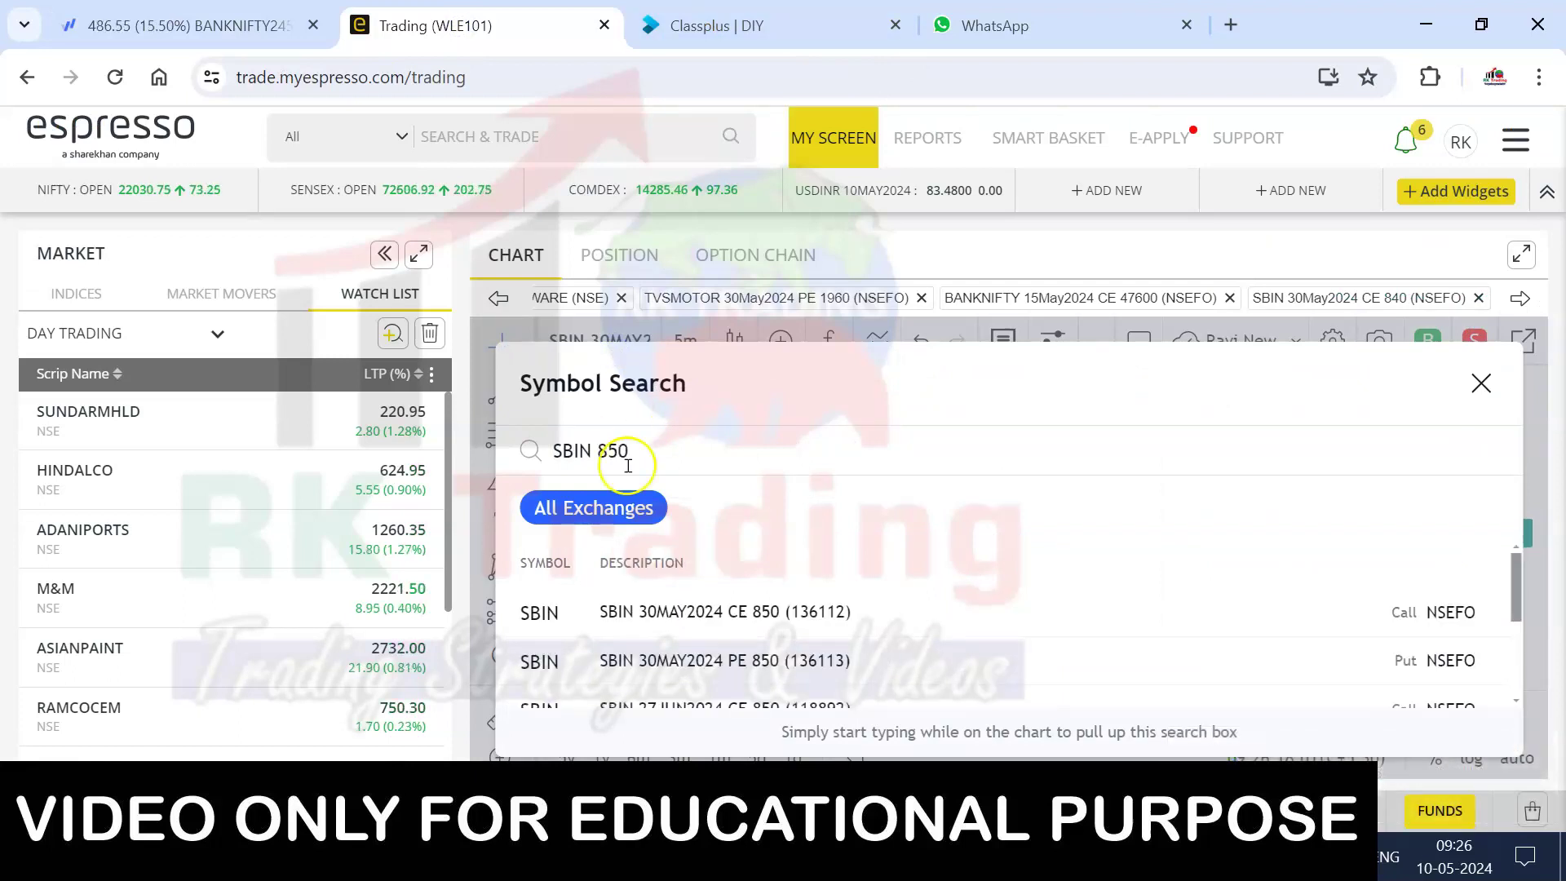
pyautogui.click(944, 610)
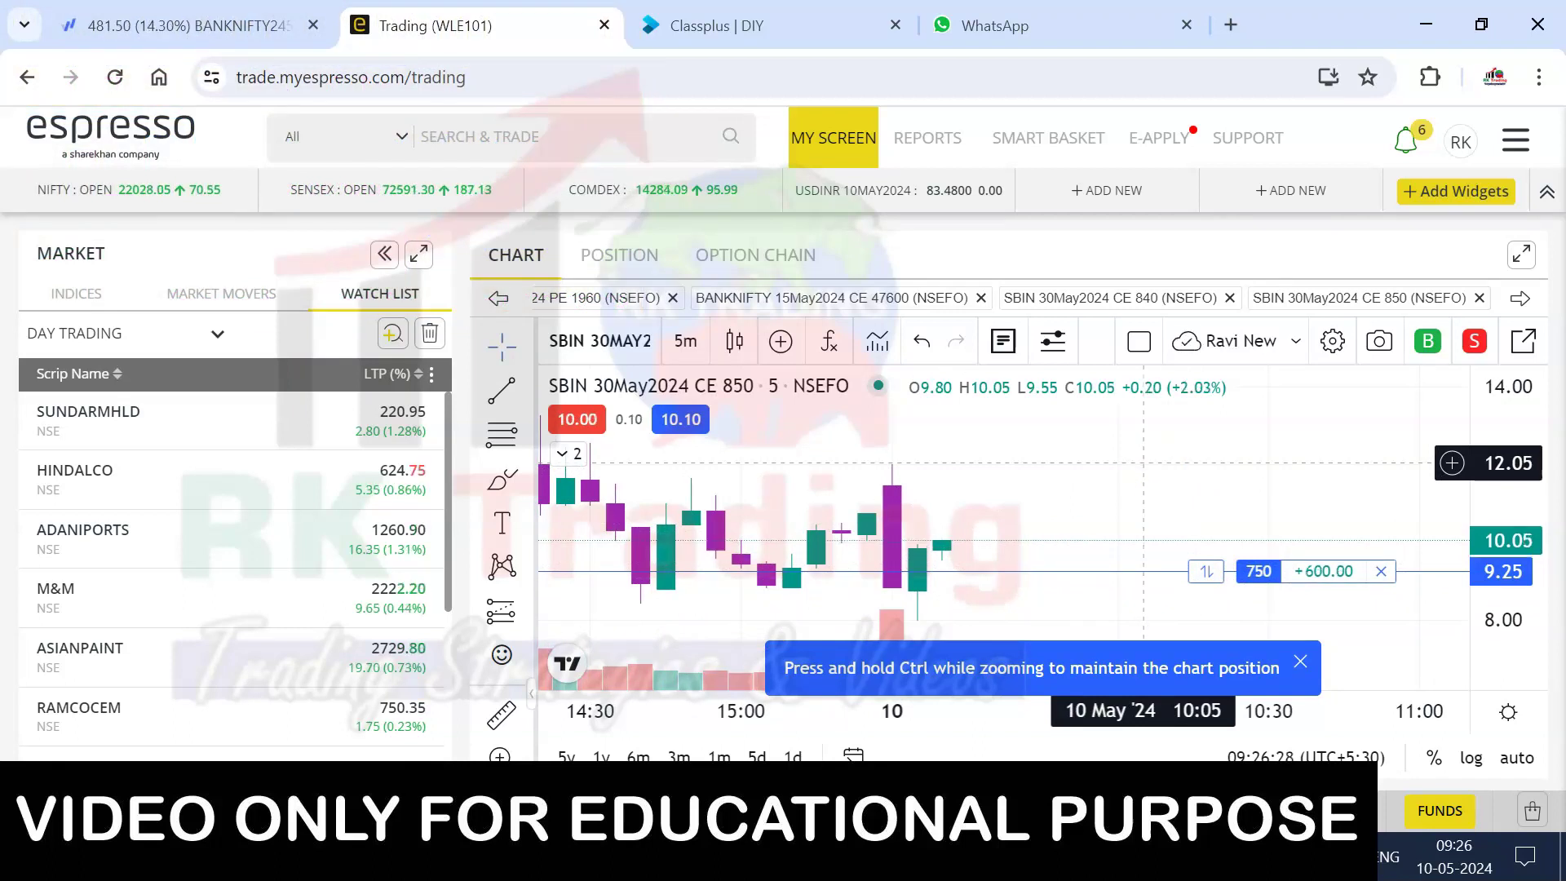
# - Examine the SBIN 850 CE chart with its open 750-quantity position and the contract's market depth
pyautogui.click(1144, 477)
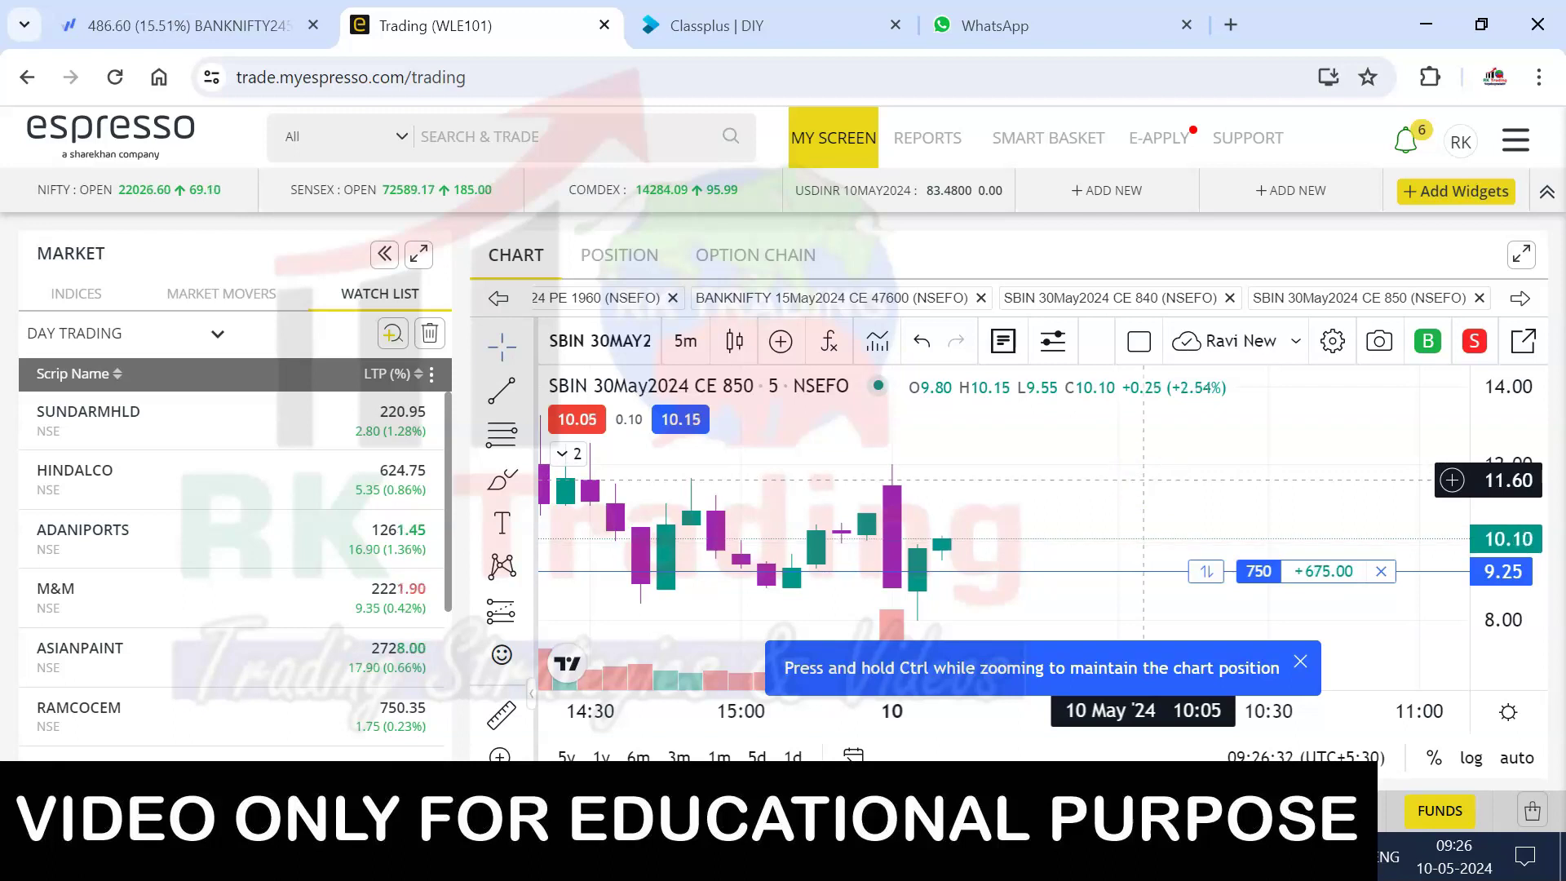
pyautogui.moveTo(1137, 486); pyautogui.dragTo(1125, 444)
pyautogui.moveTo(1451, 559); pyautogui.dragTo(1348, 563)
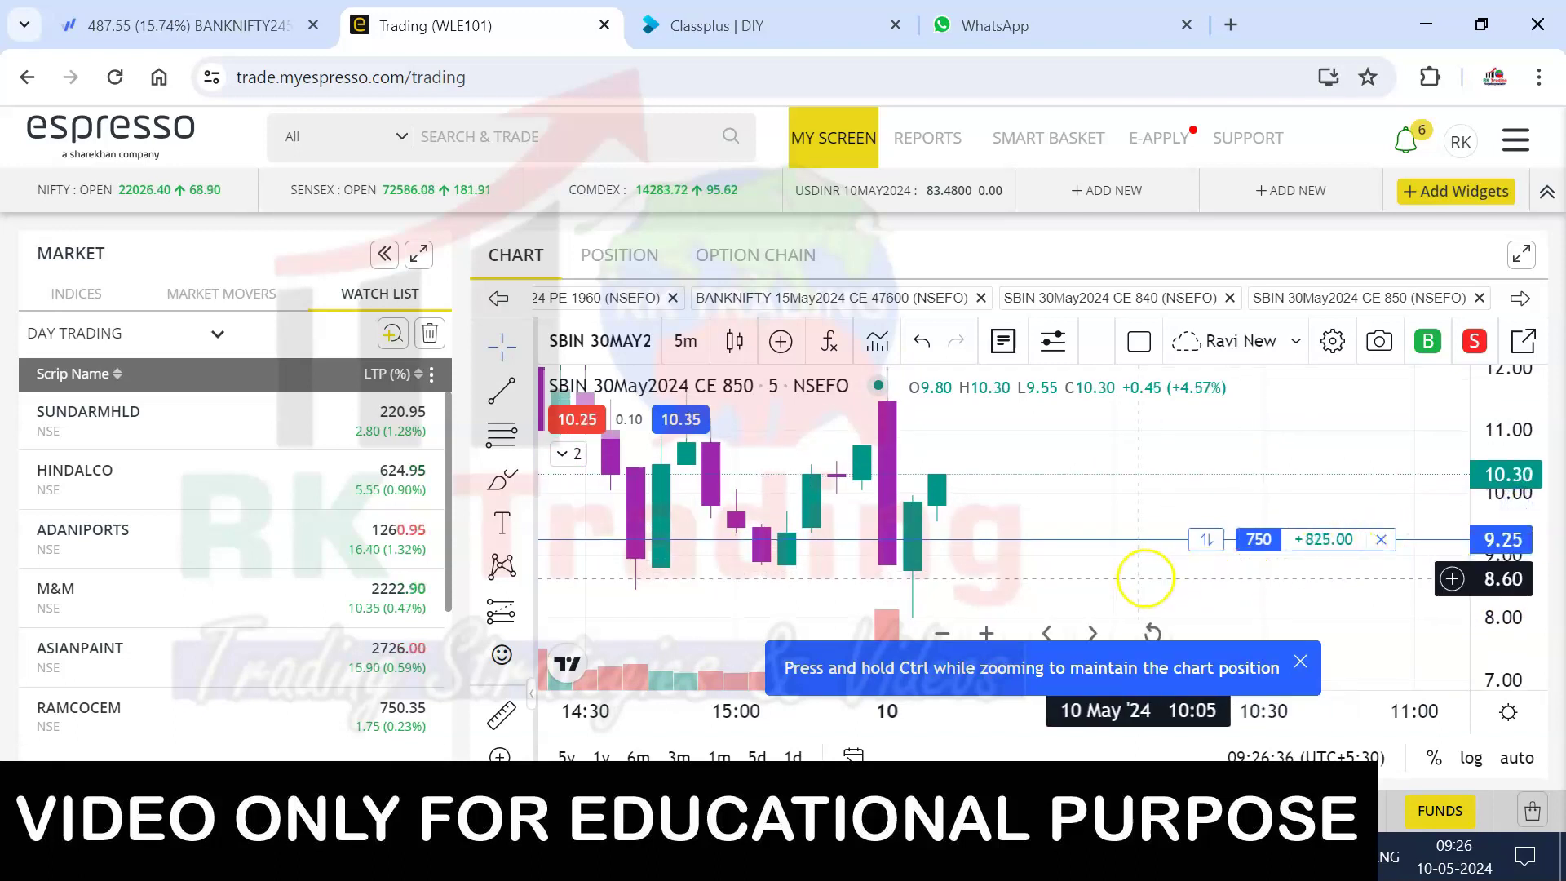
pyautogui.moveTo(1498, 494); pyautogui.dragTo(1511, 515)
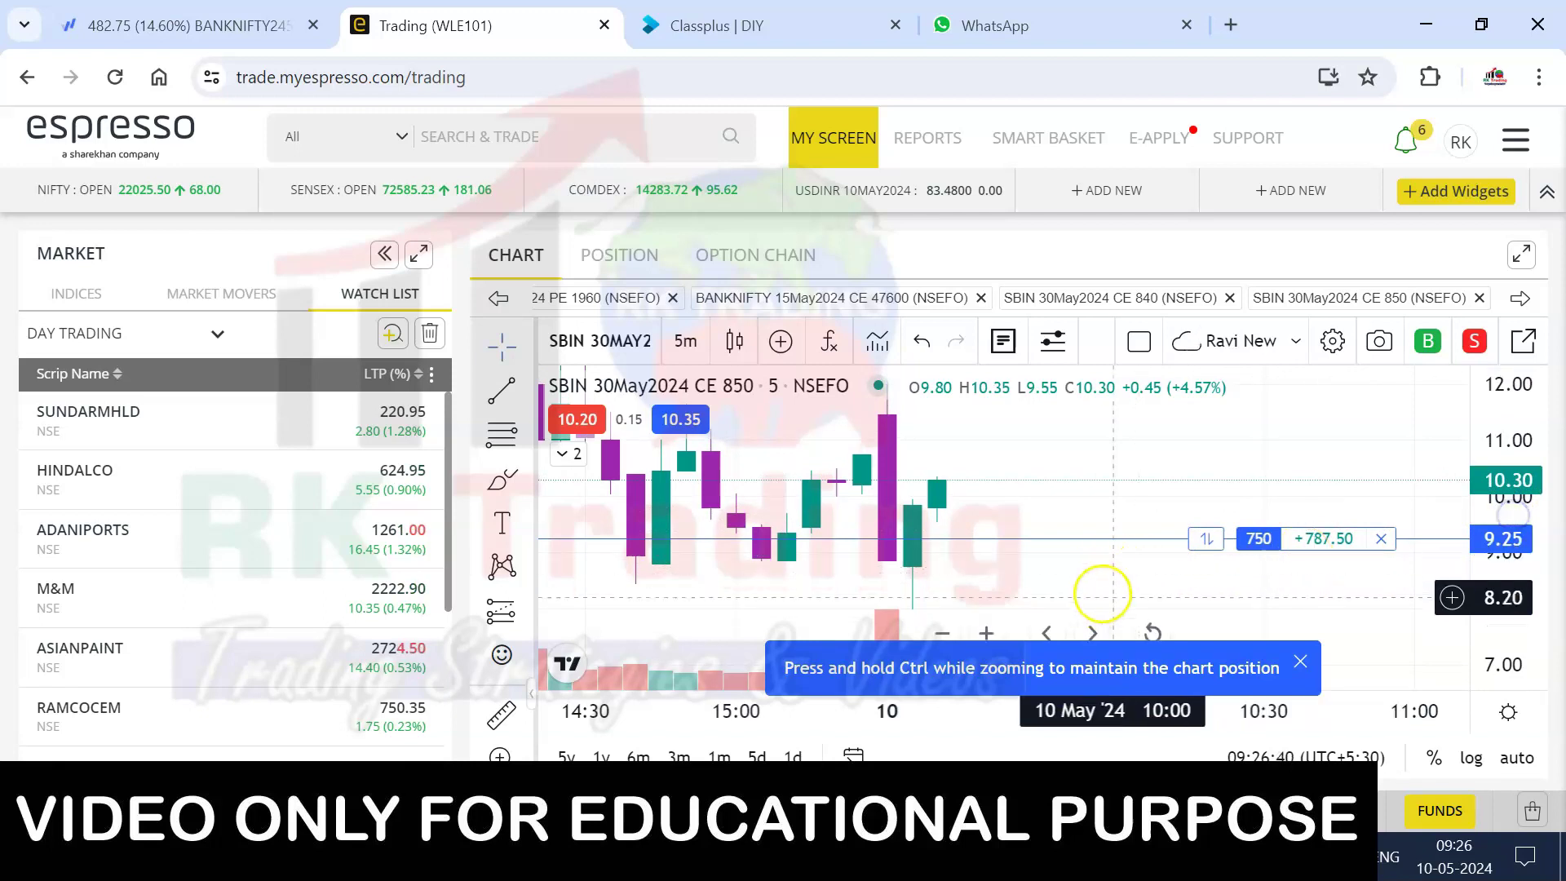
pyautogui.click(1060, 345)
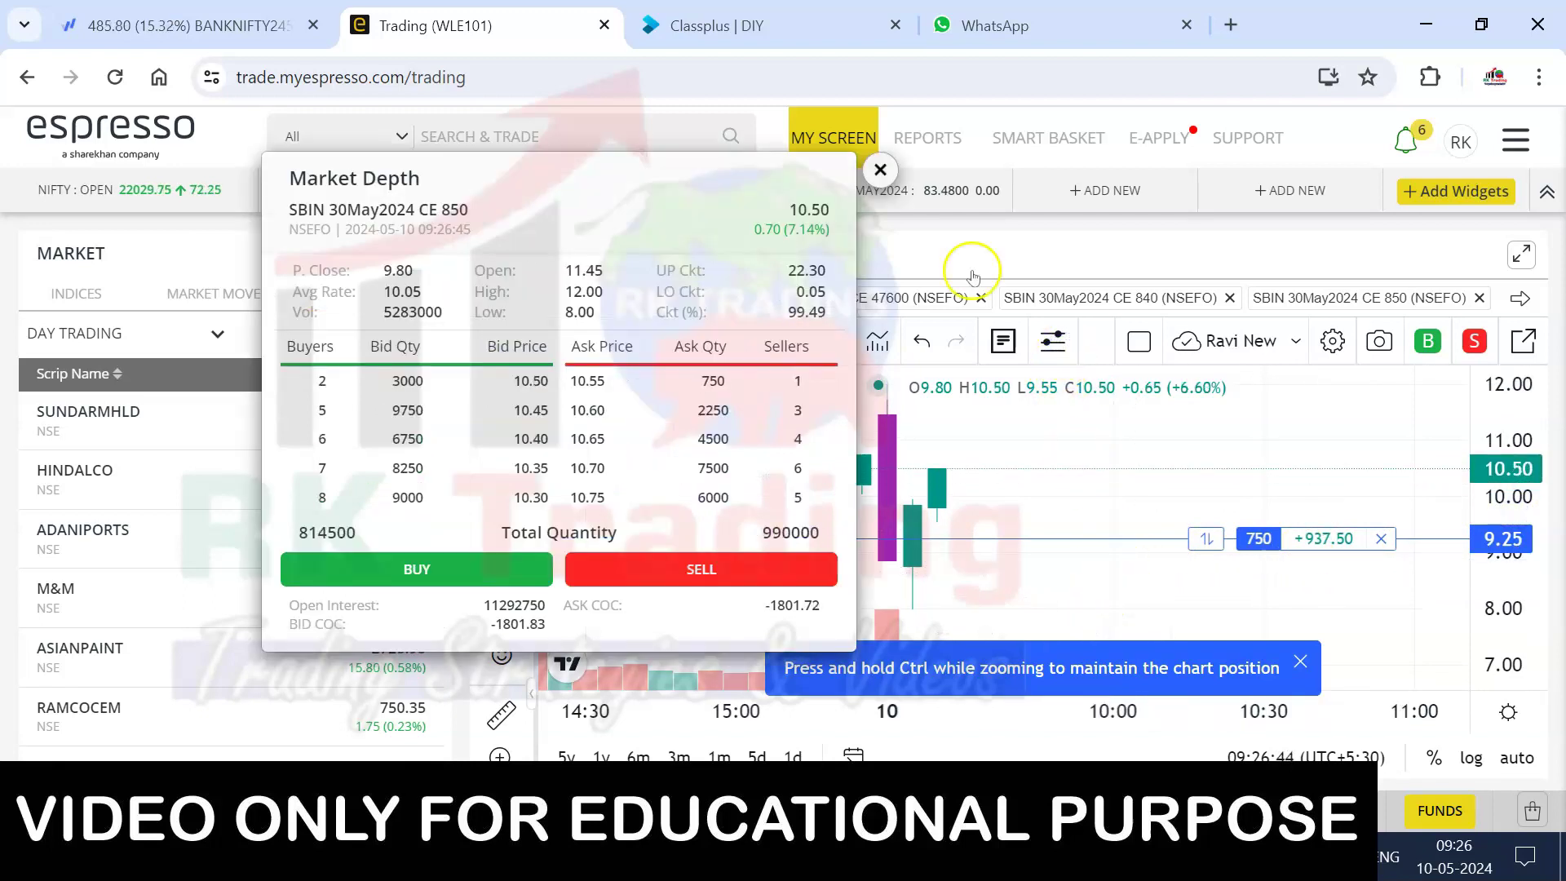
pyautogui.click(882, 175)
pyautogui.click(881, 171)
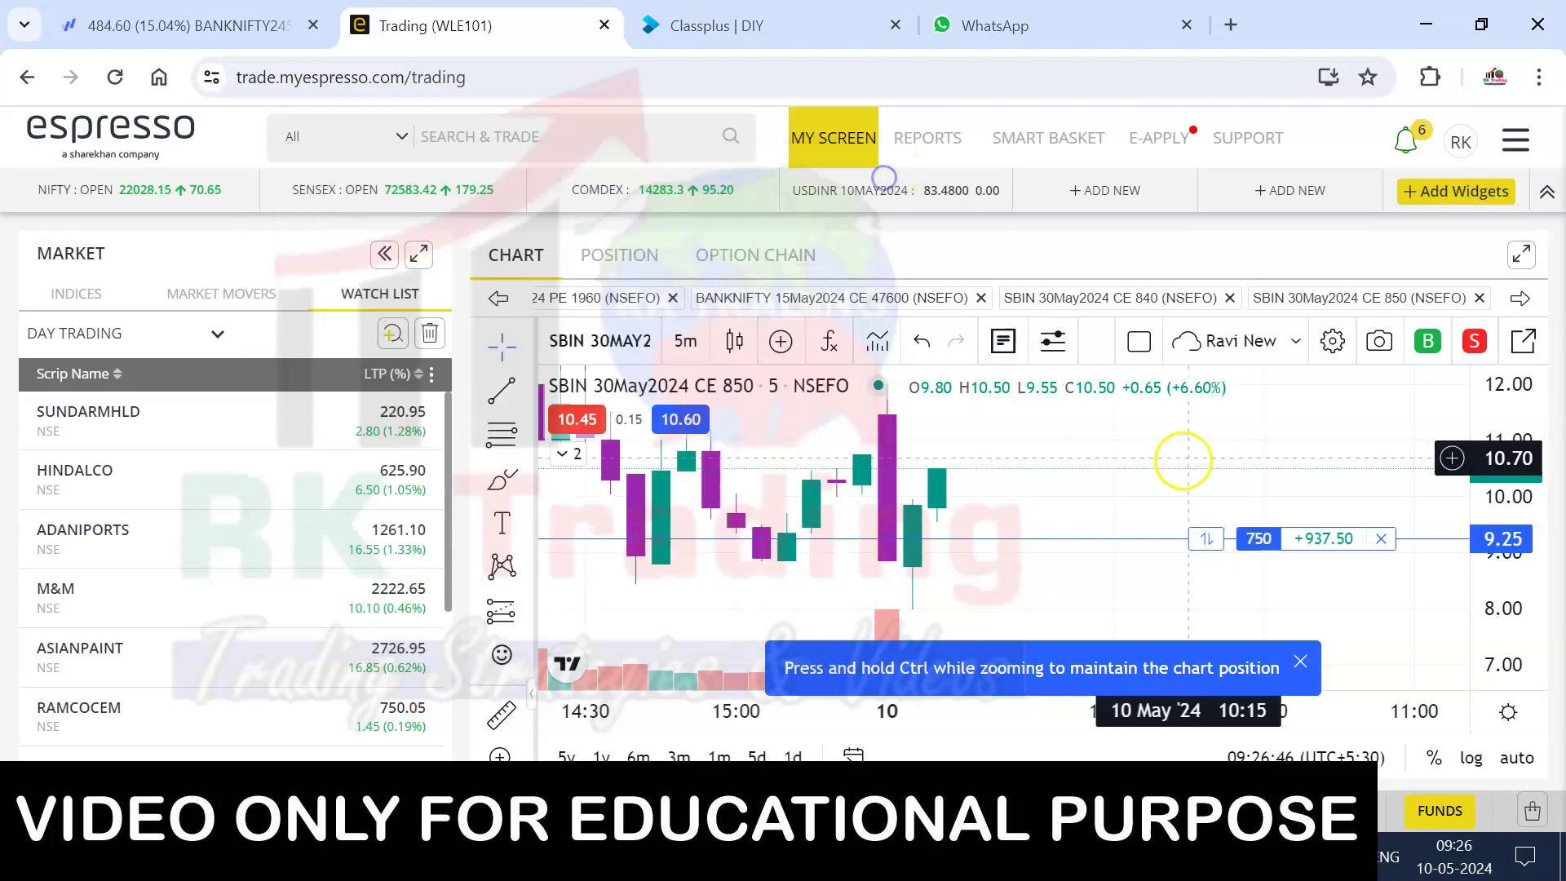
pyautogui.scroll(-3, 1186, 453)
pyautogui.scroll(2, 1267, 588)
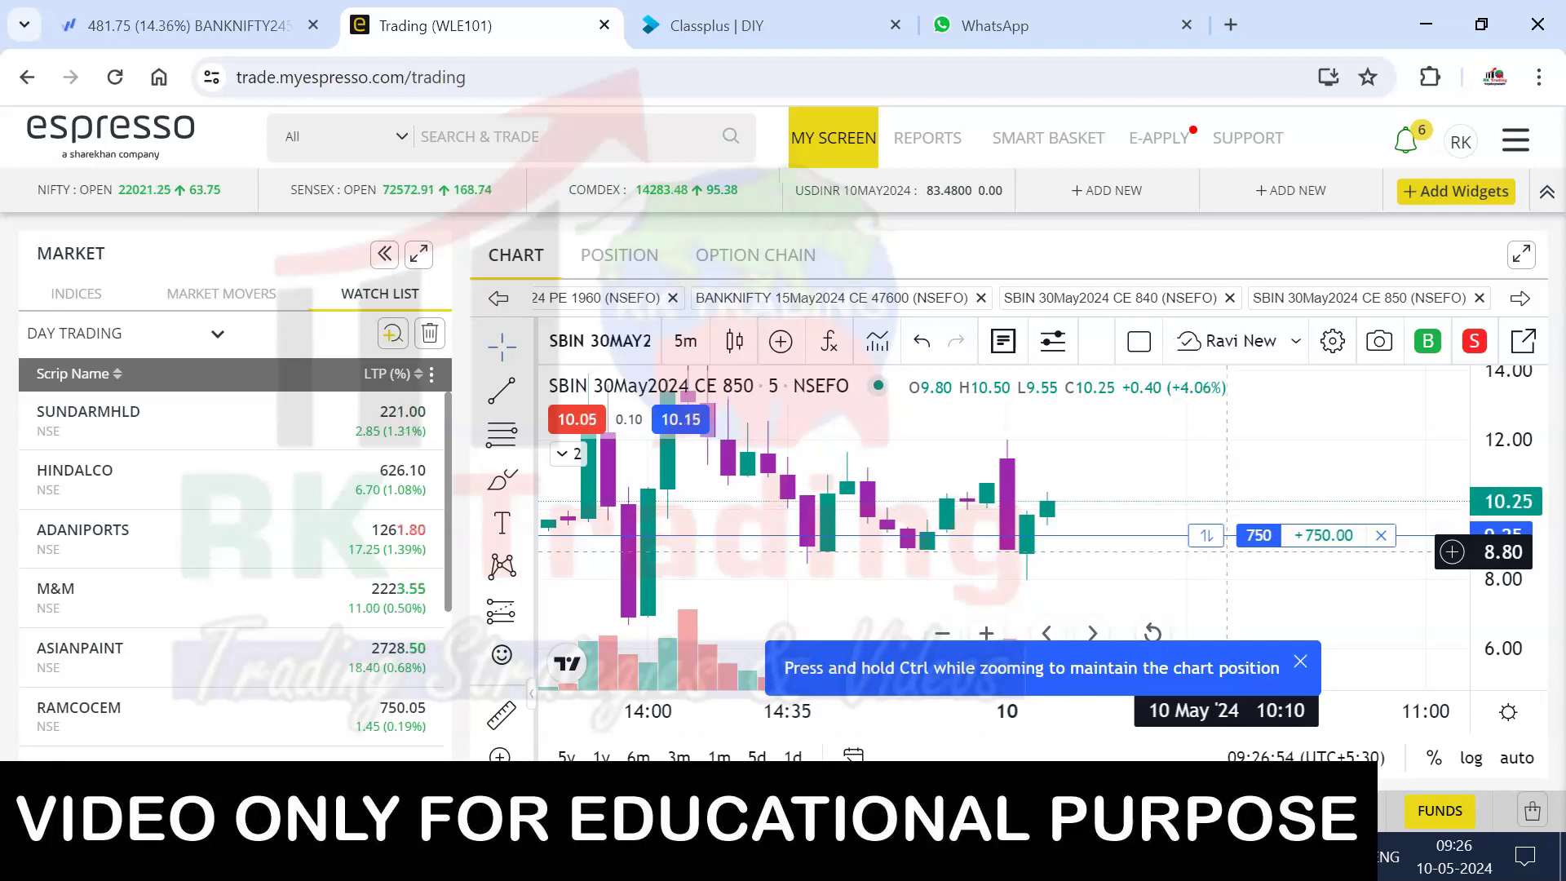
# - Place a limit sell order for the 750-quantity SBIN 850 CE position at a price of 10.15
pyautogui.click(1259, 535)
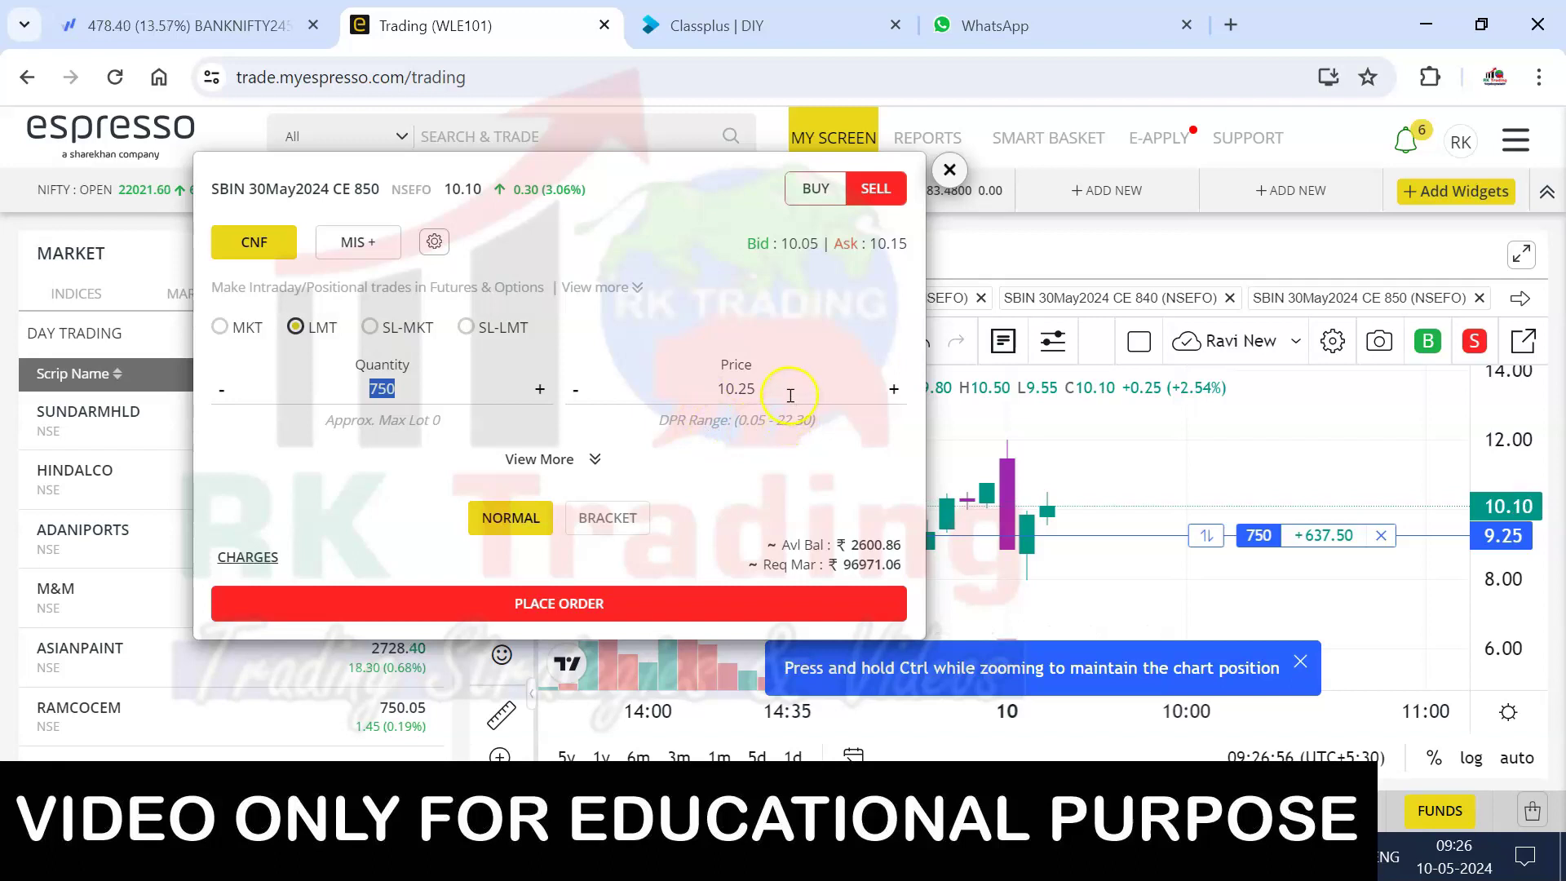
pyautogui.write('15')
pyautogui.click(884, 593)
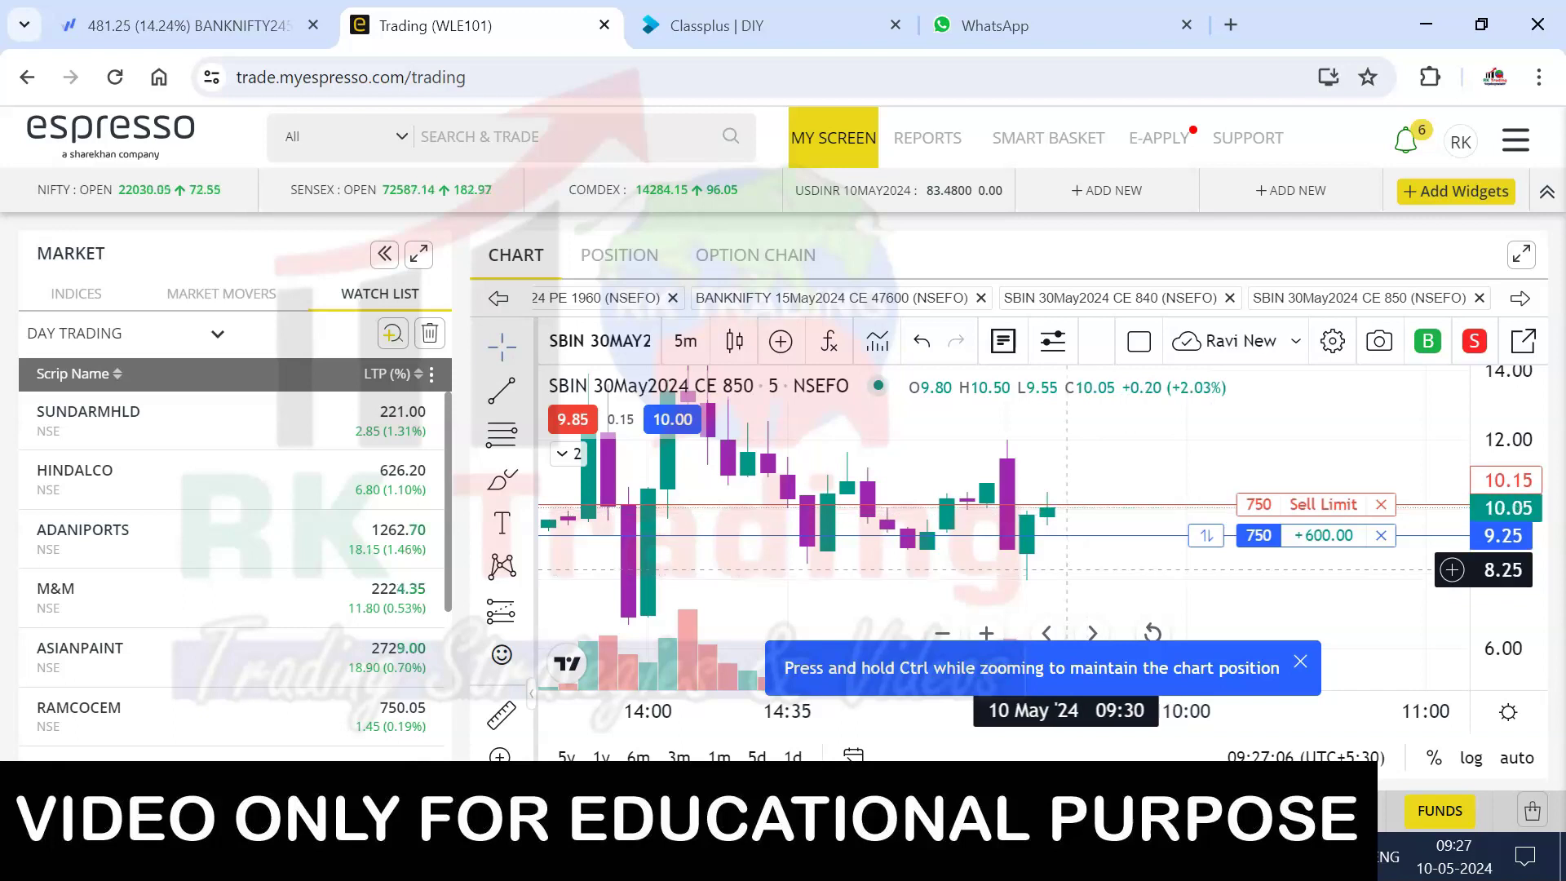
# - View the SBIN-EQ chart on Fyers, then check the SBIN 850 CE exit order on the Espresso chart
pyautogui.click(96, 31)
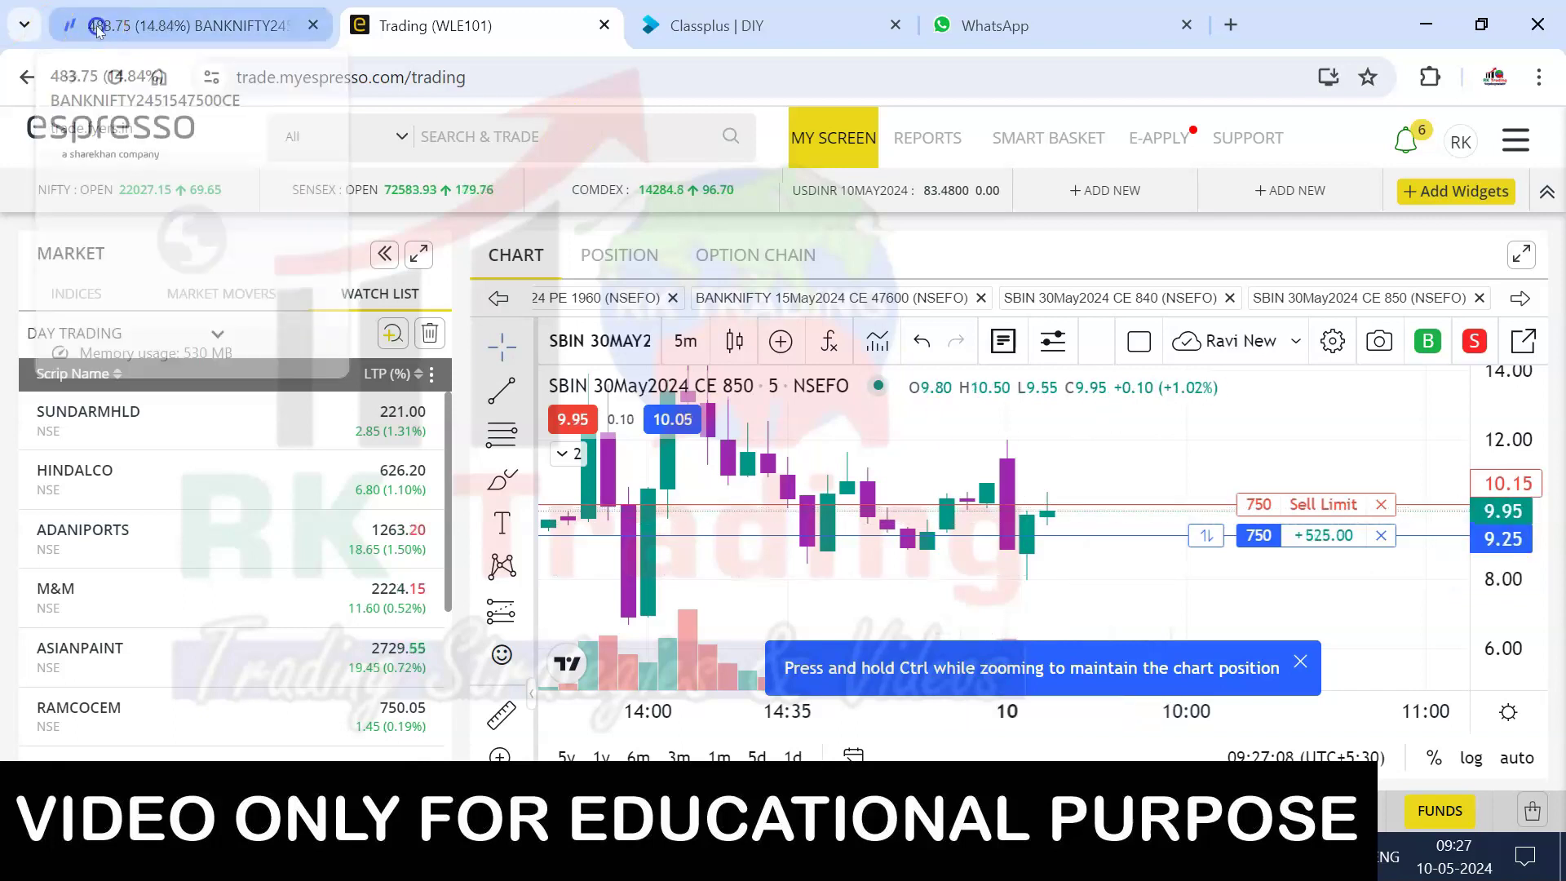
pyautogui.click(1354, 441)
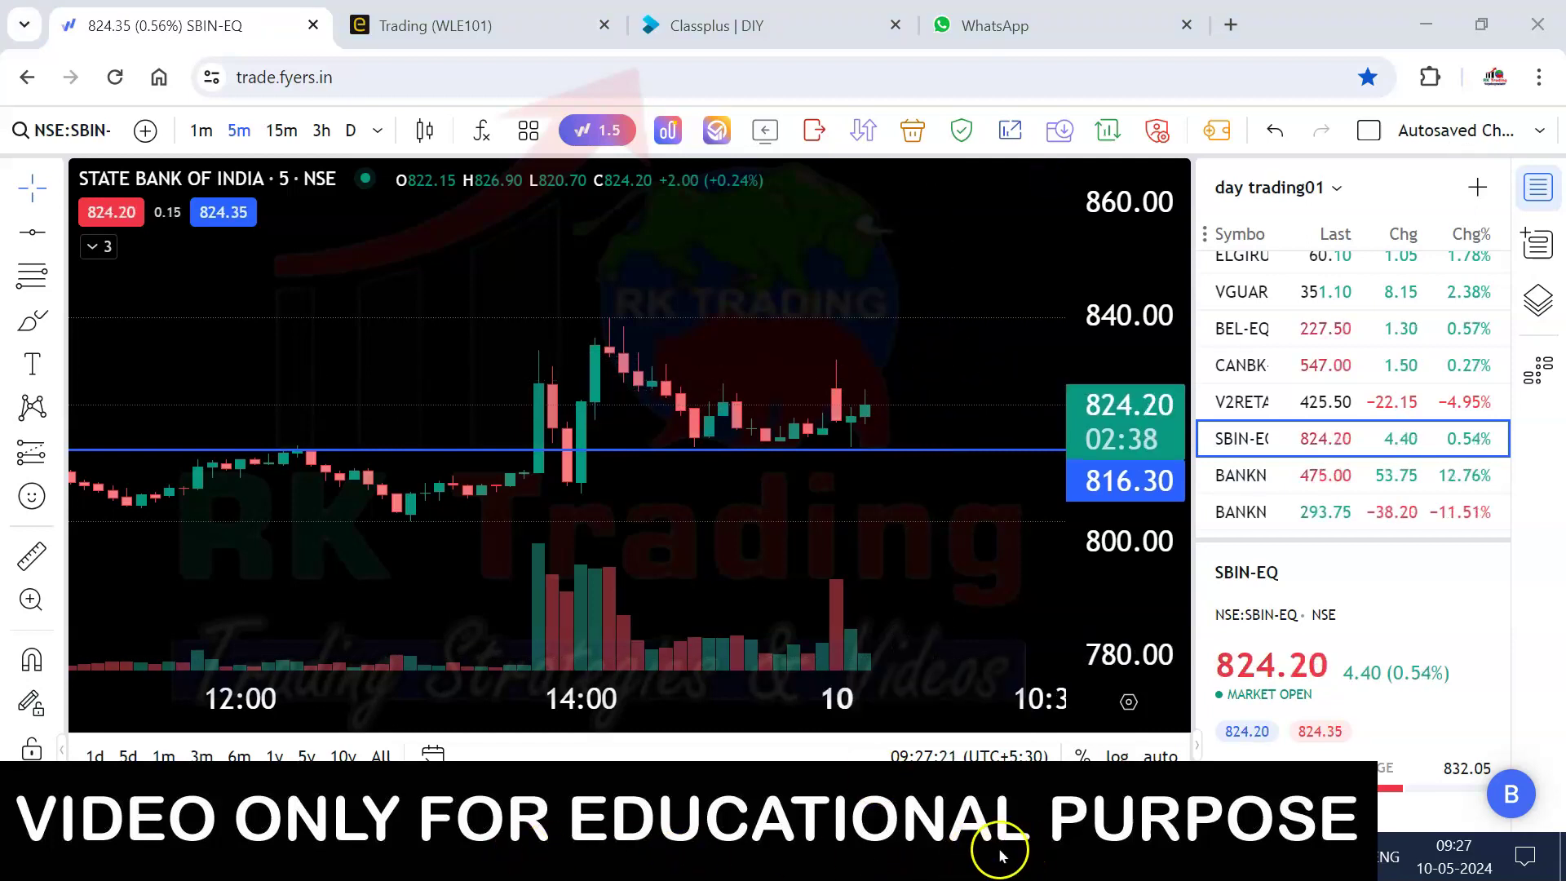
pyautogui.click(911, 858)
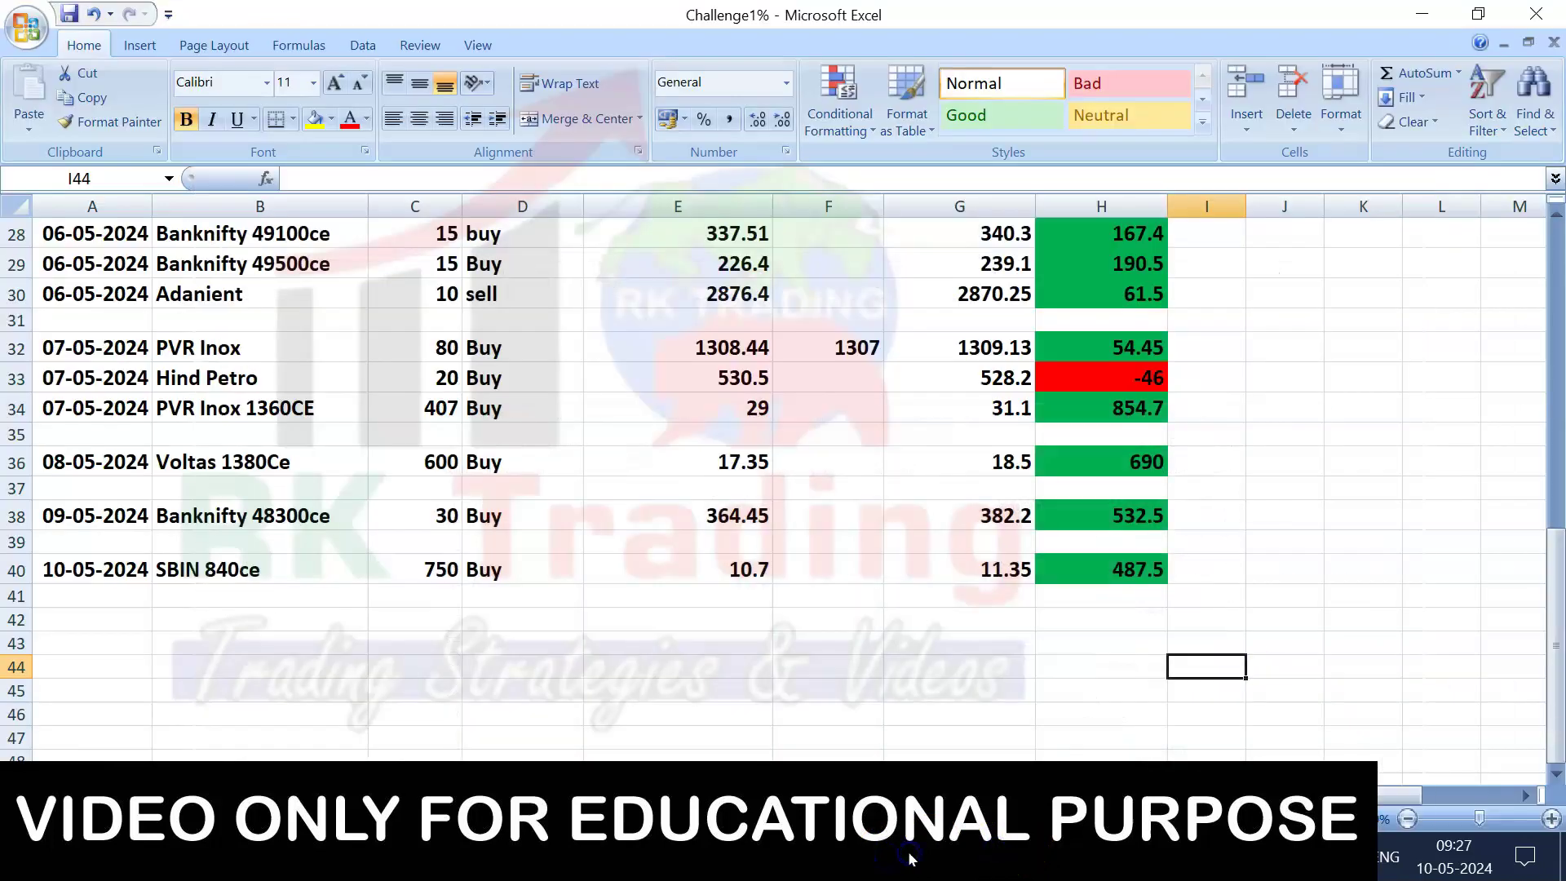
pyautogui.click(987, 843)
pyautogui.click(503, 20)
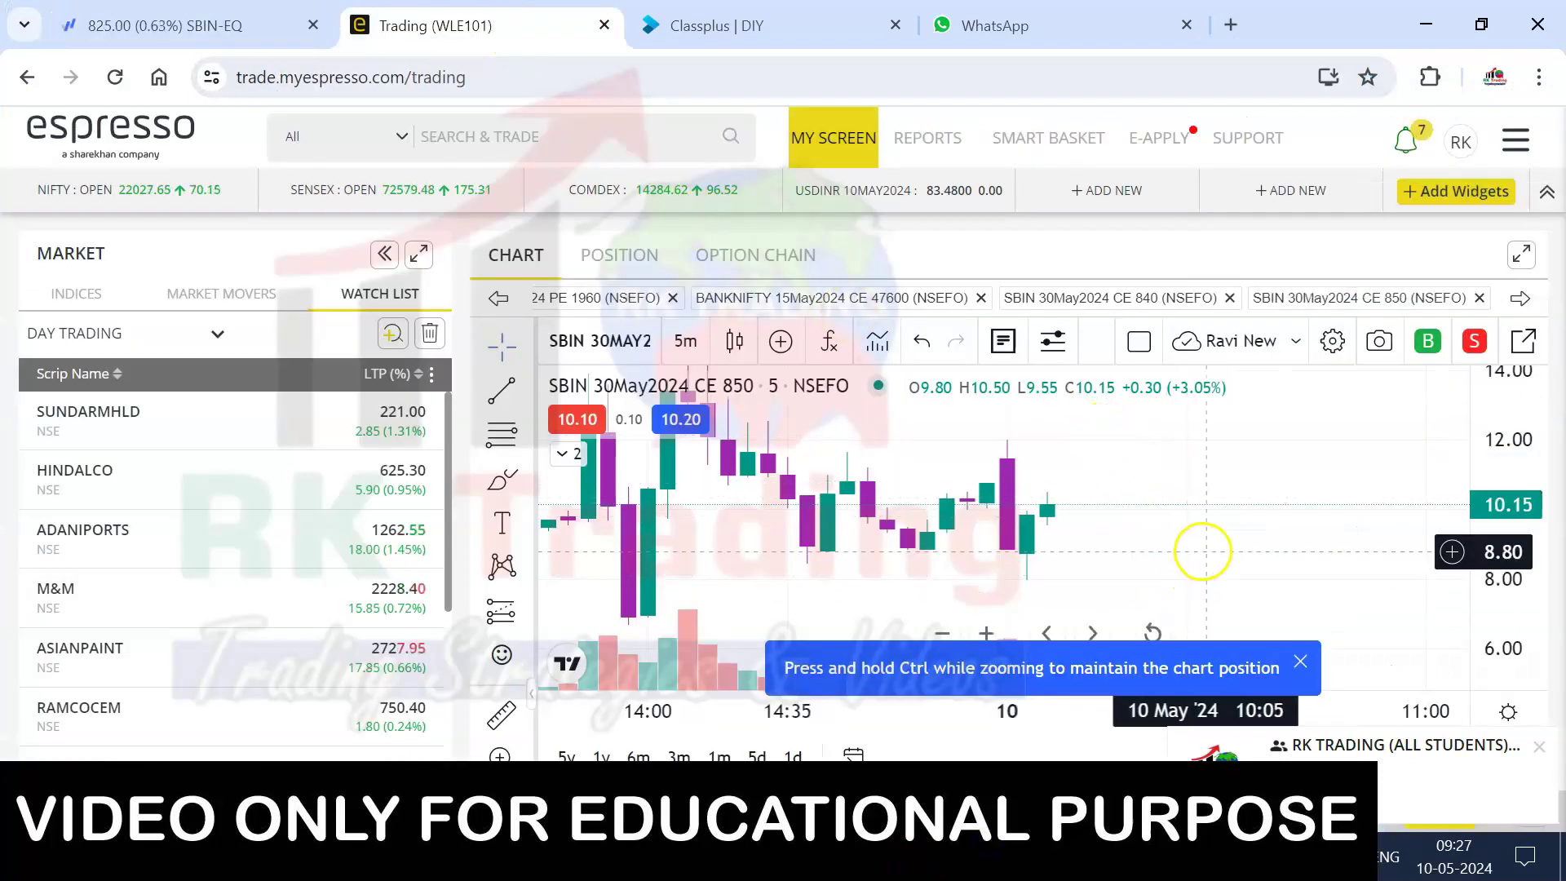
# - Post "buy sbin above 829 sl 823 tg 835/841" in the RK TRADING Telegram channel and select the message text for copying
pyautogui.click(989, 849)
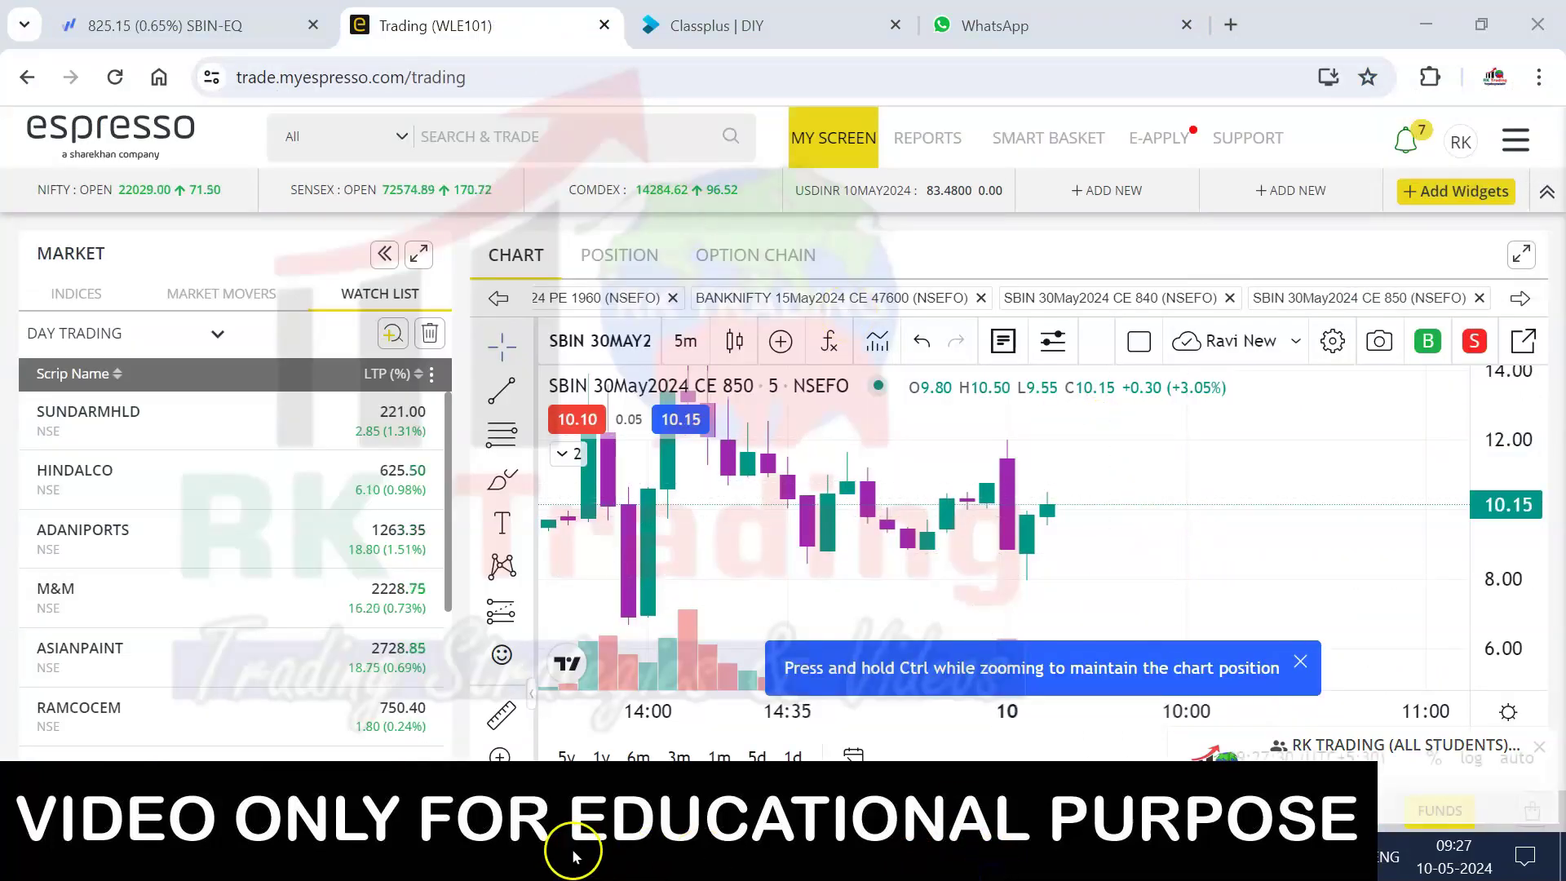
pyautogui.click(573, 856)
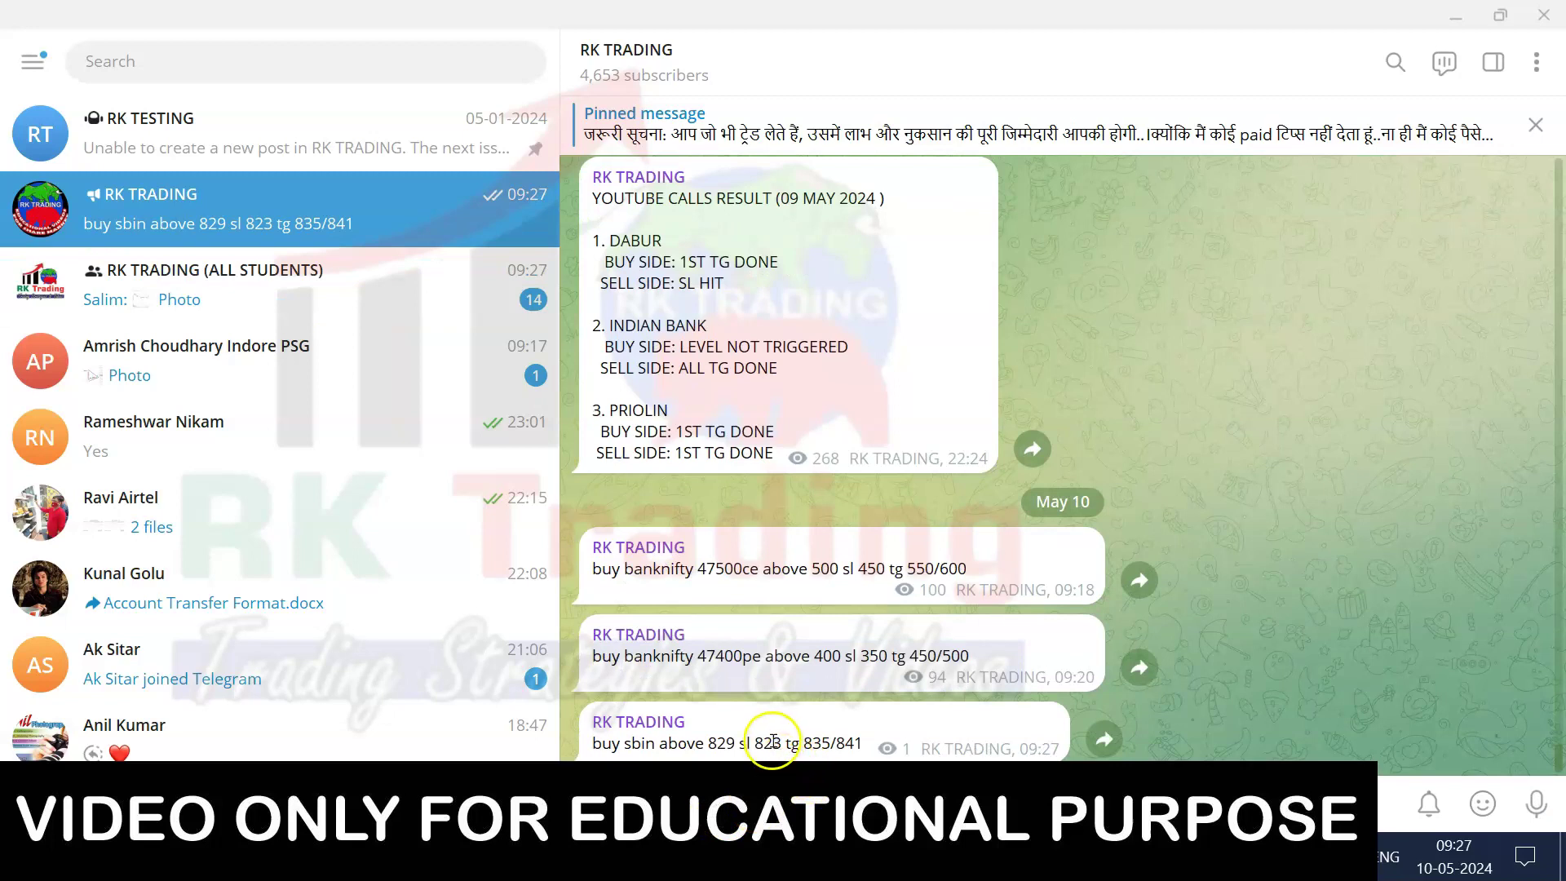
pyautogui.tripleClick(772, 742)
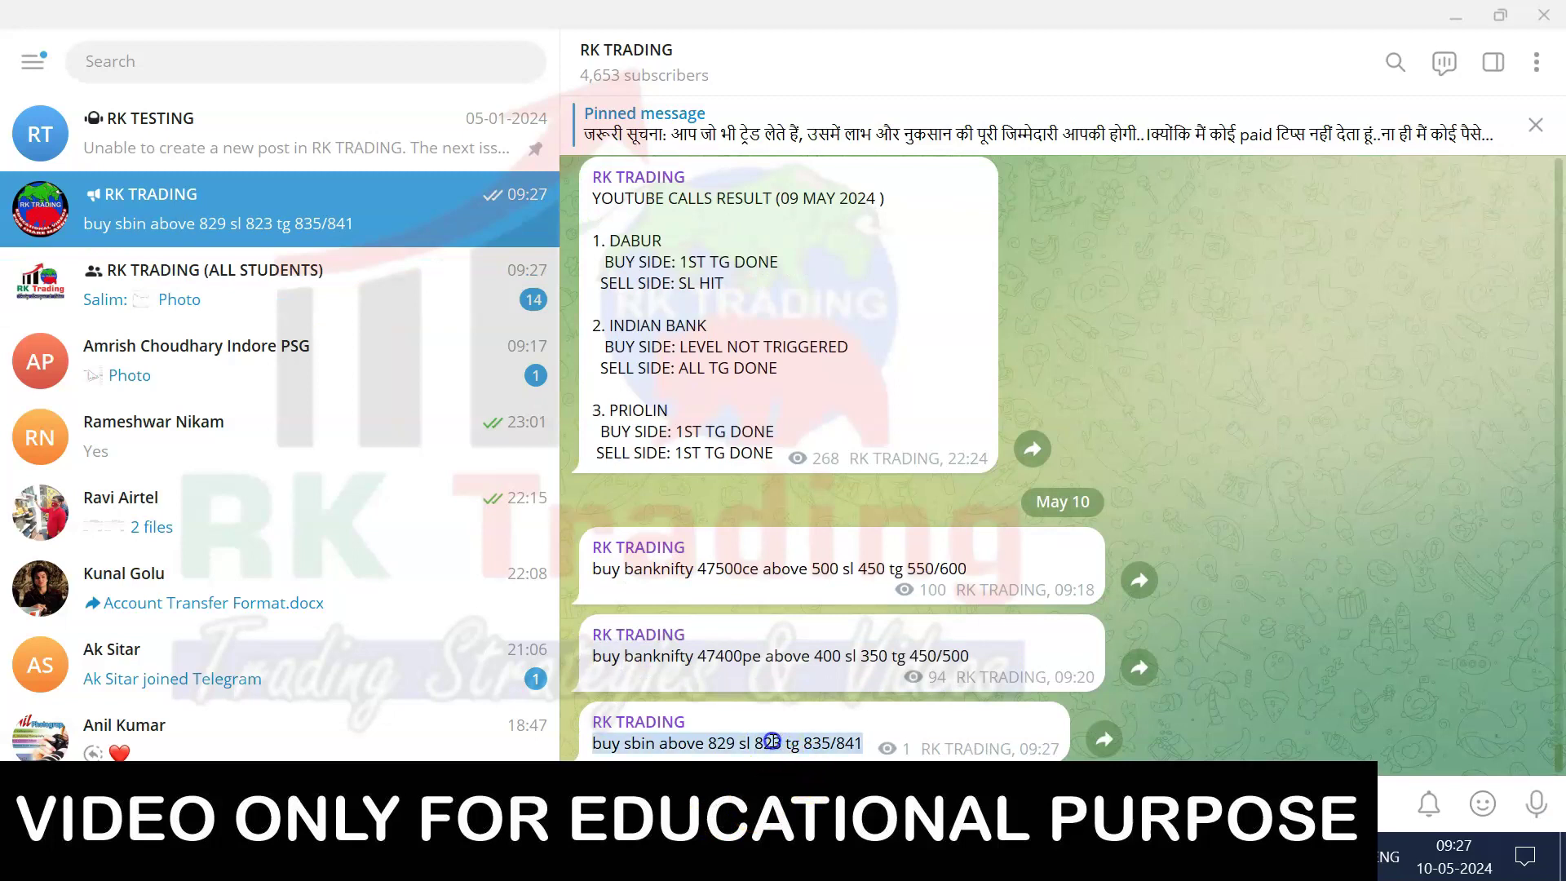
# - Switch to Classplus in the browser and broadcast the copied call "buy sbin above 829 sl 823 tg 835/841" to all users
pyautogui.click(824, 865)
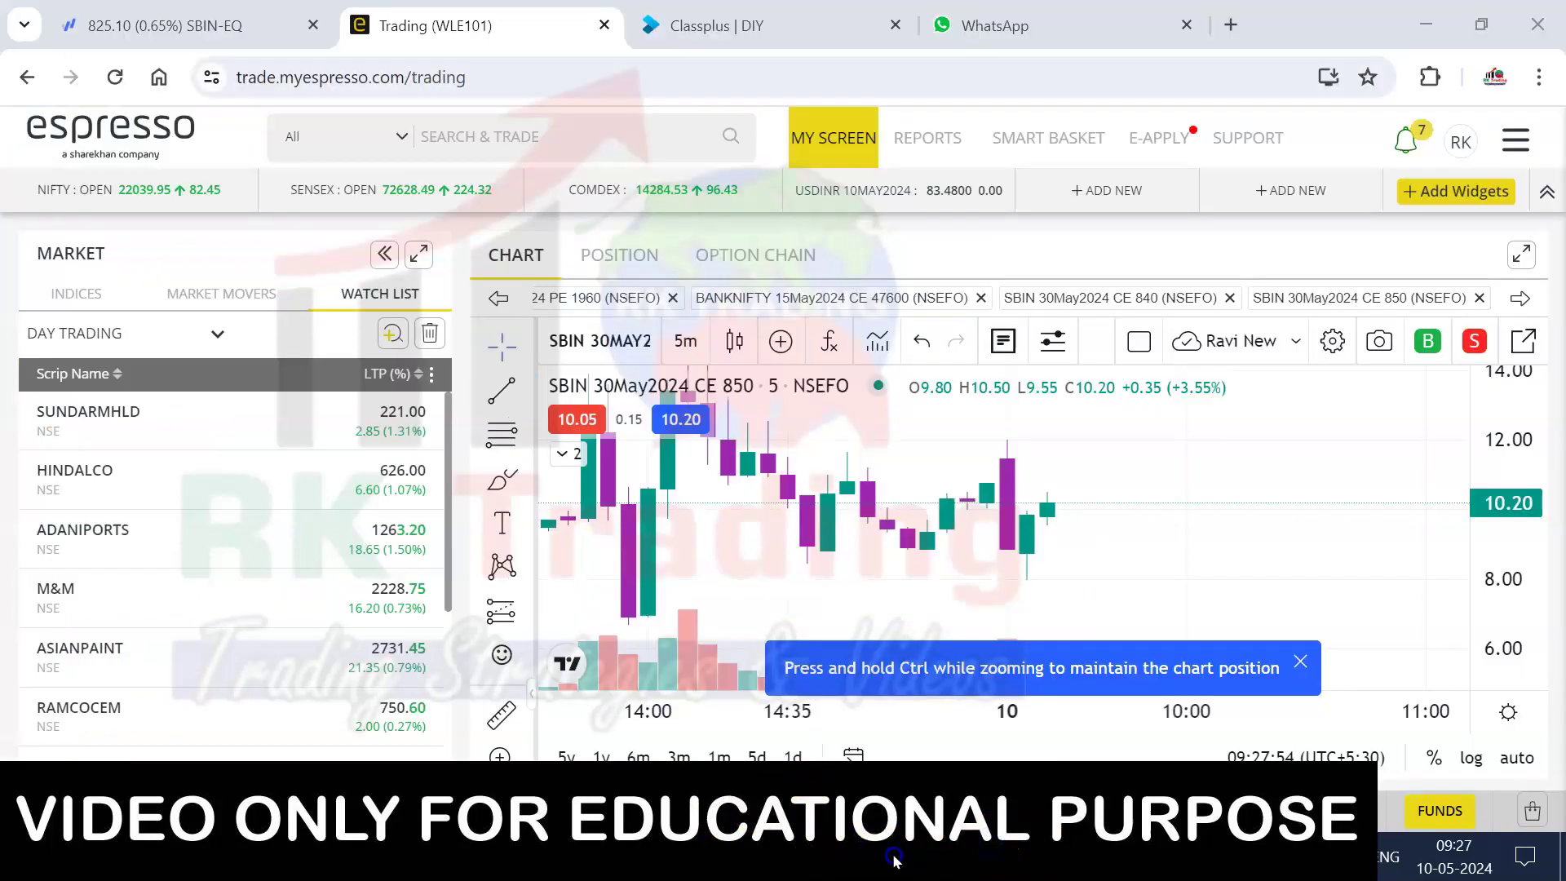
pyautogui.click(128, 33)
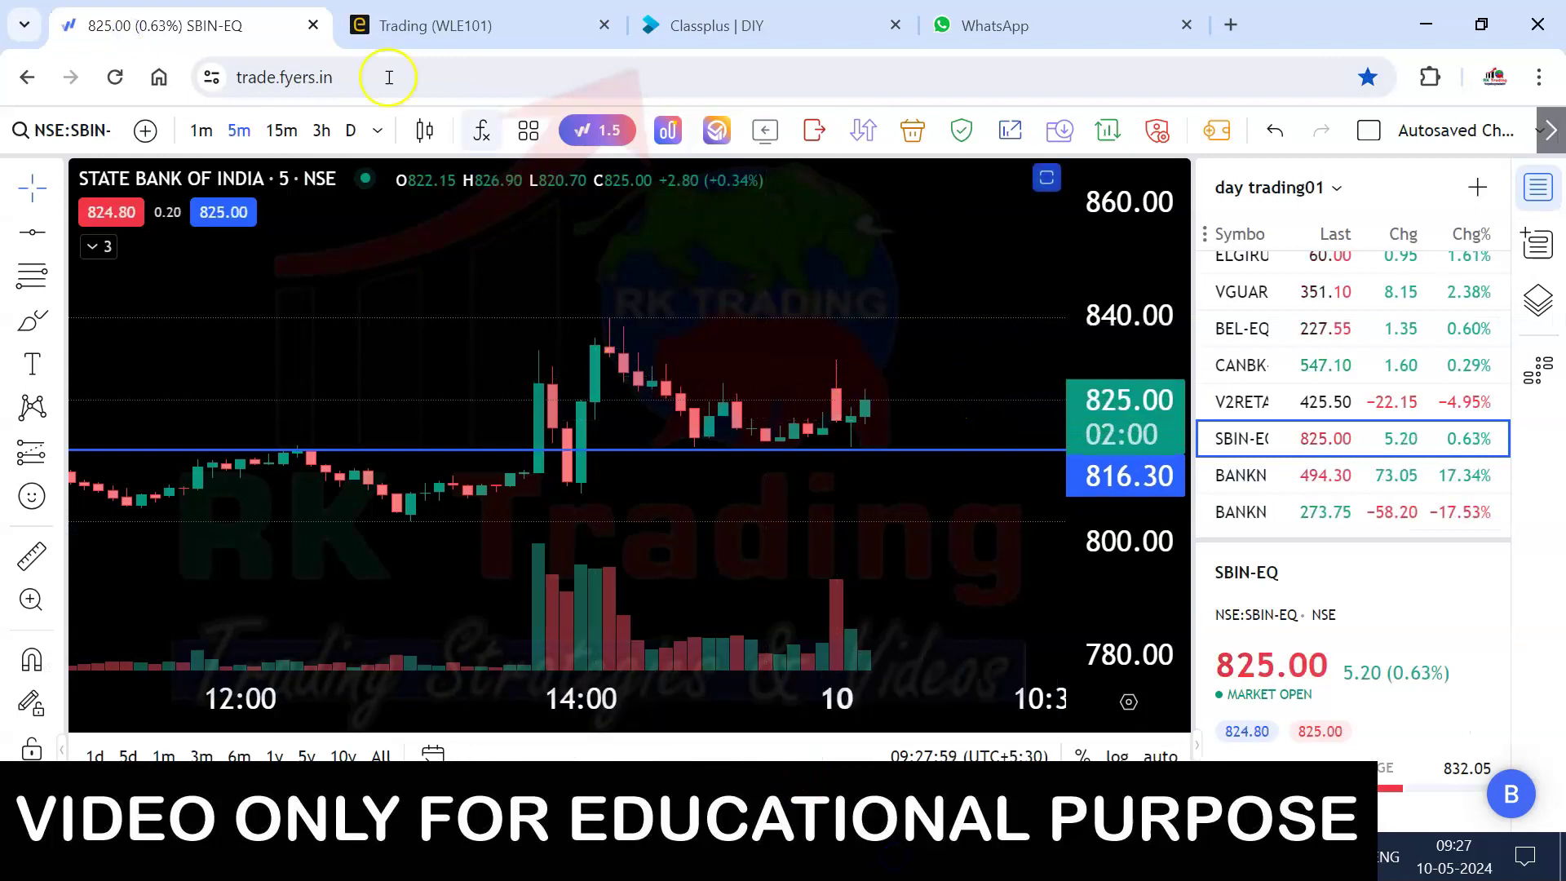
pyautogui.click(711, 25)
pyautogui.click(695, 233)
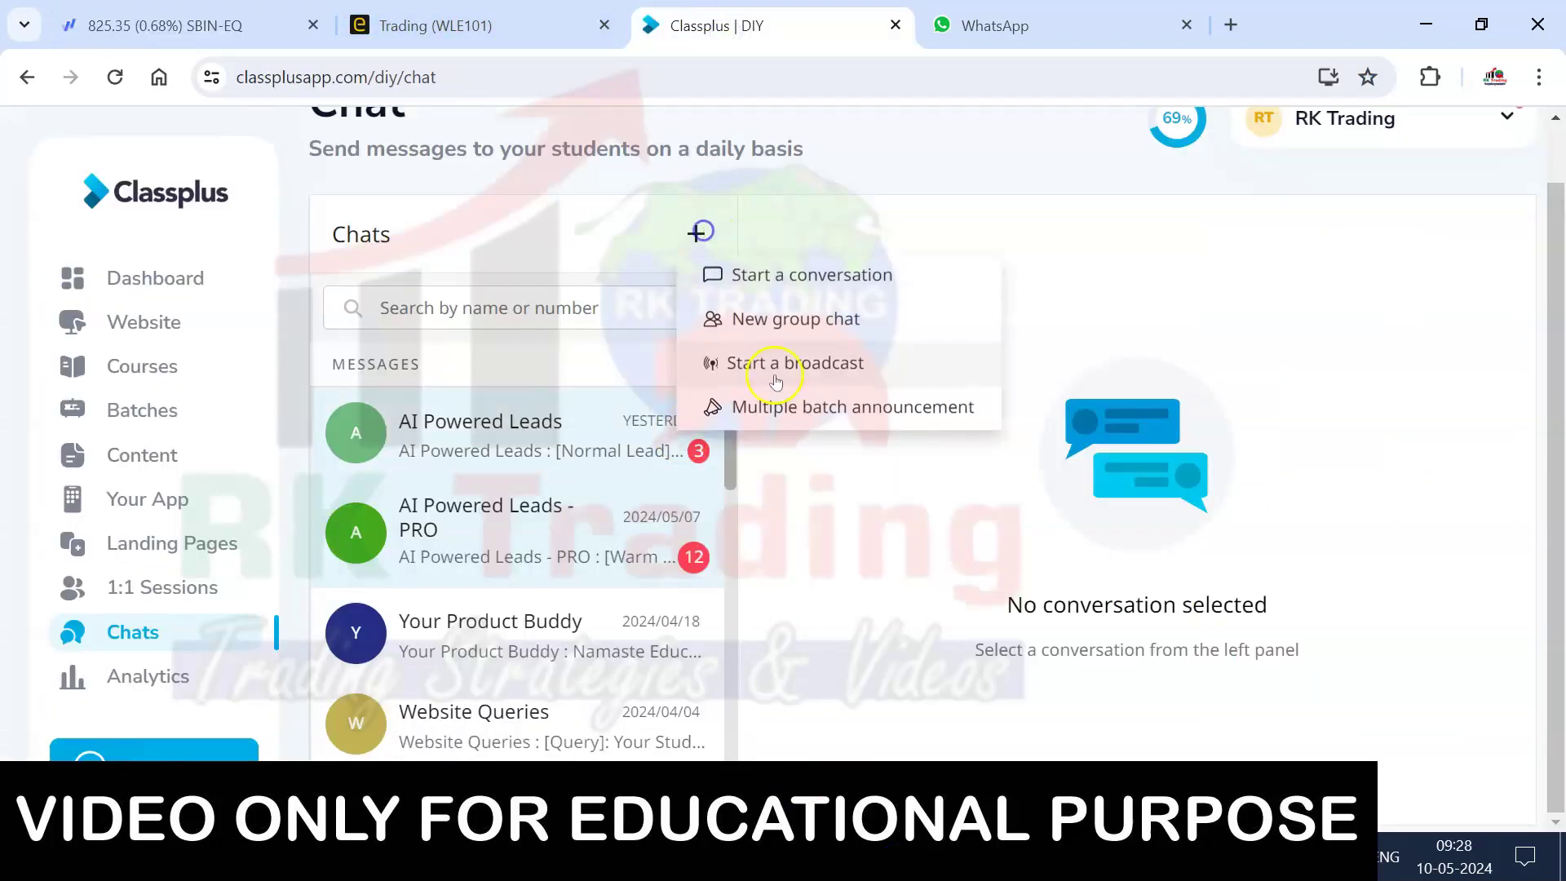
pyautogui.click(775, 367)
pyautogui.click(654, 363)
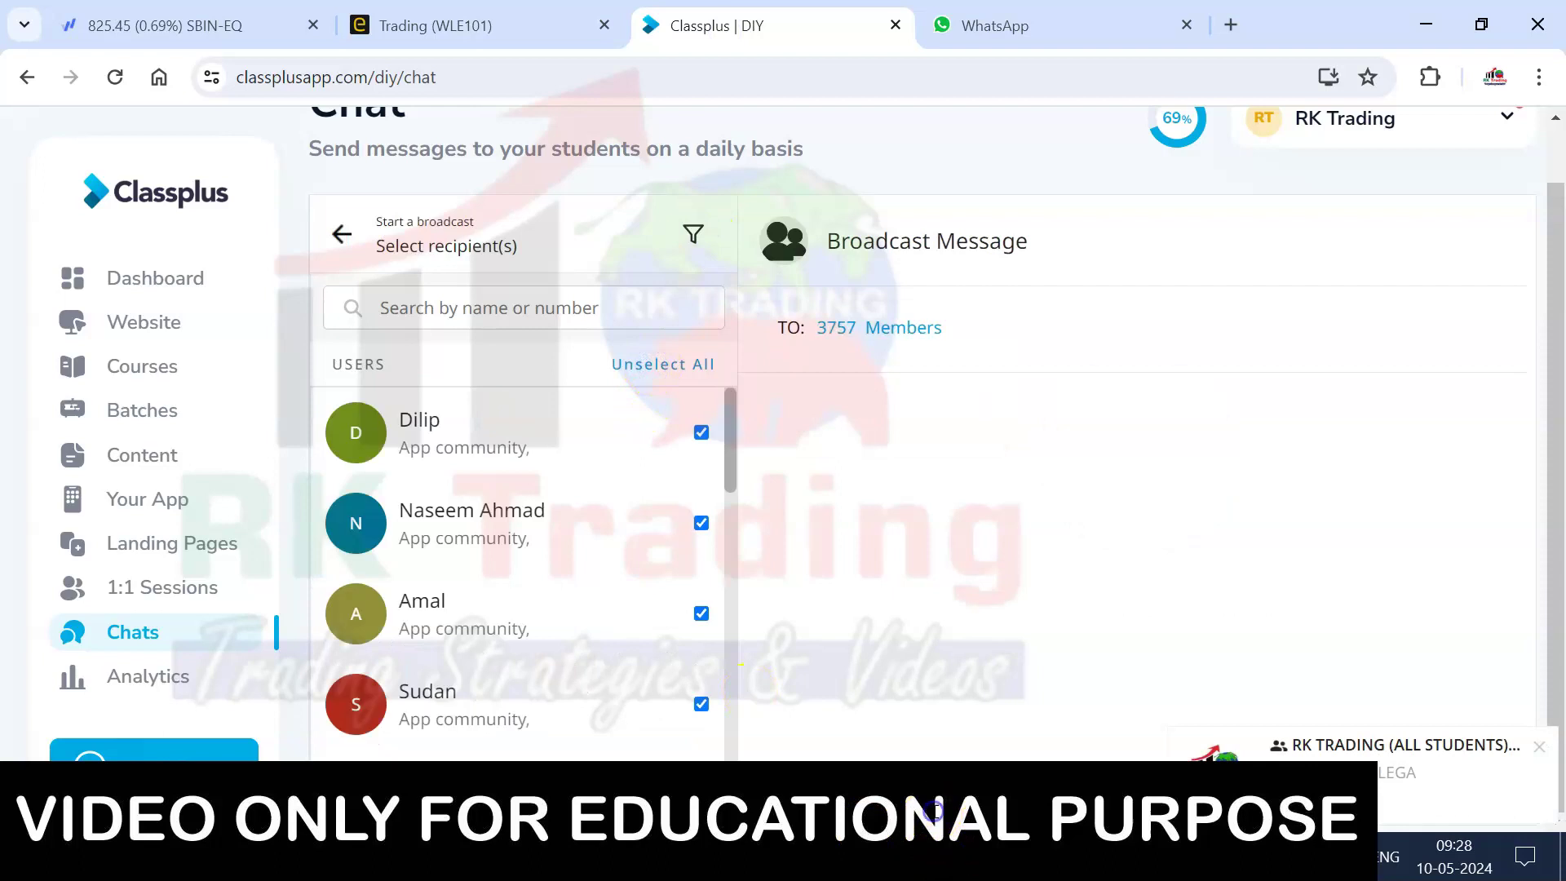
pyautogui.click(932, 804)
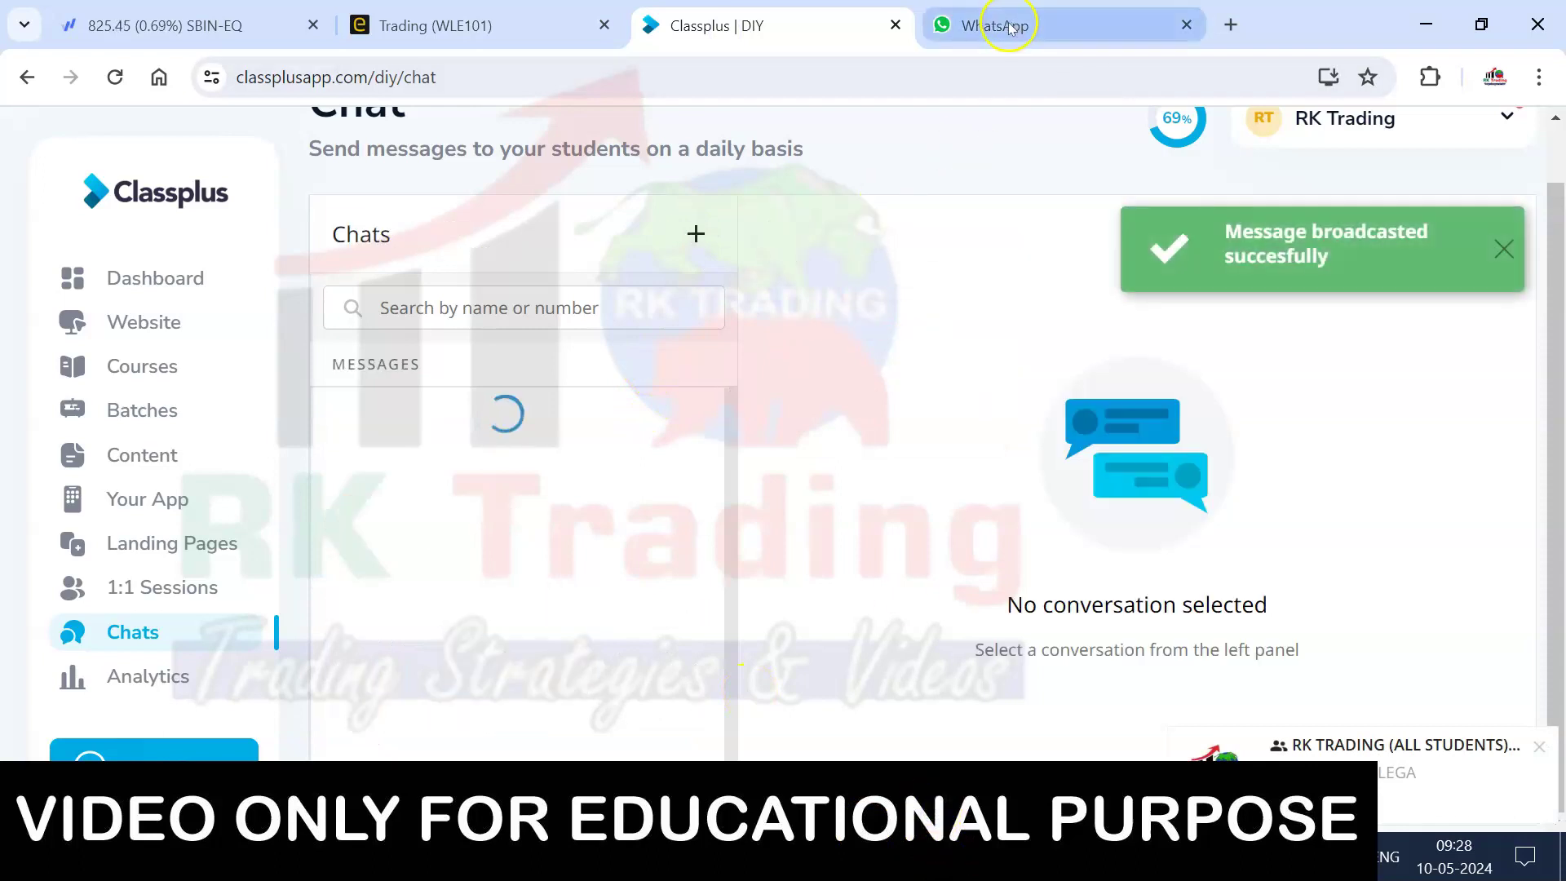
# - Check the Rk Trading channel on WhatsApp Web, reload the page, and view the SBIN-EQ chart on Fyers
pyautogui.click(1006, 25)
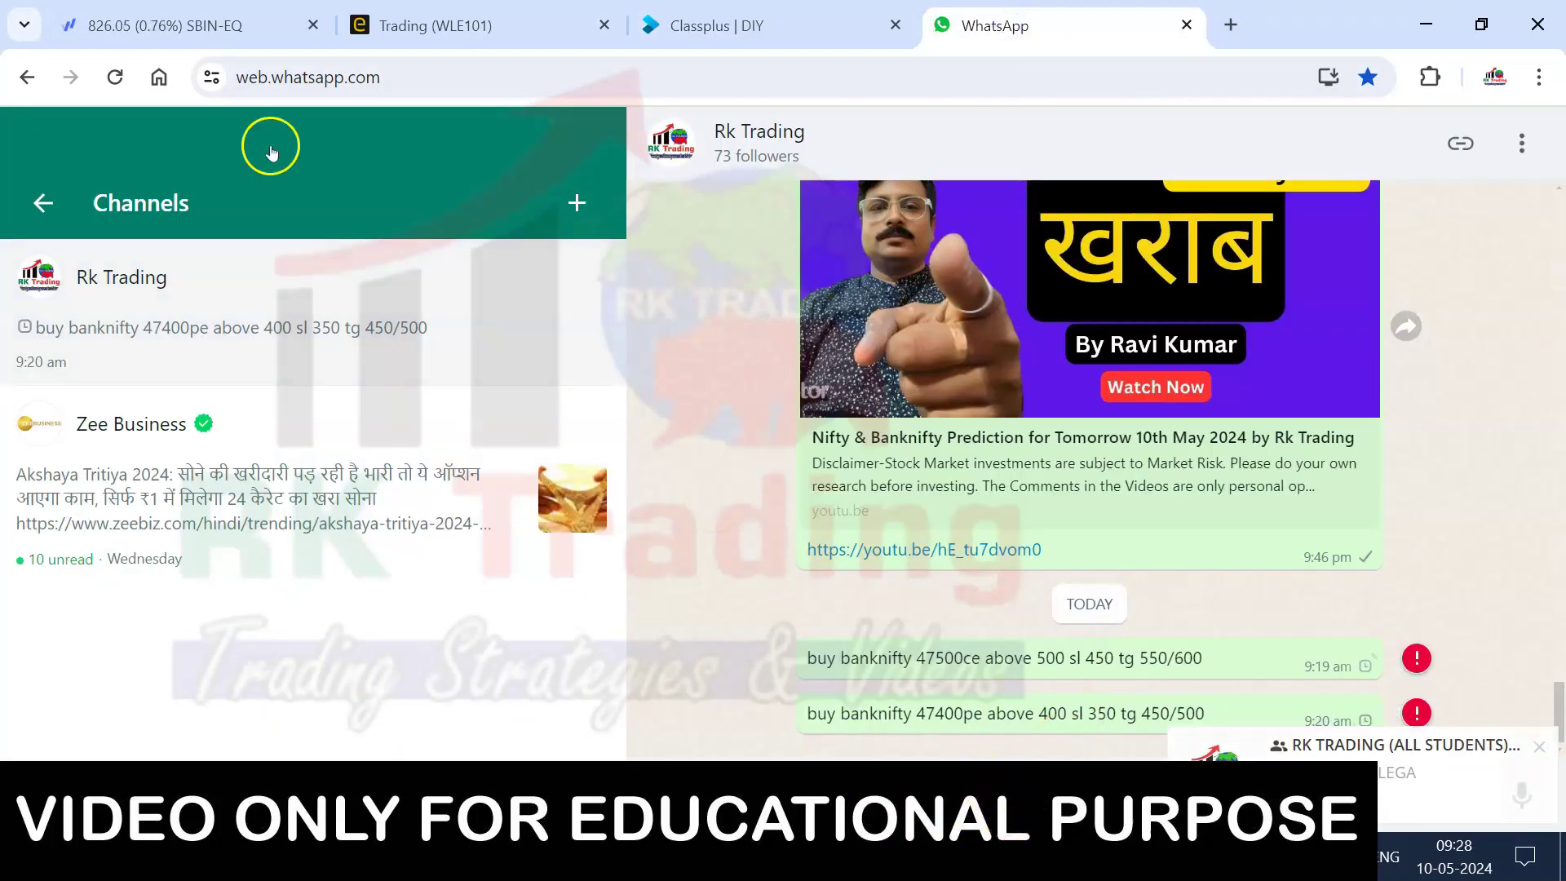
pyautogui.click(115, 77)
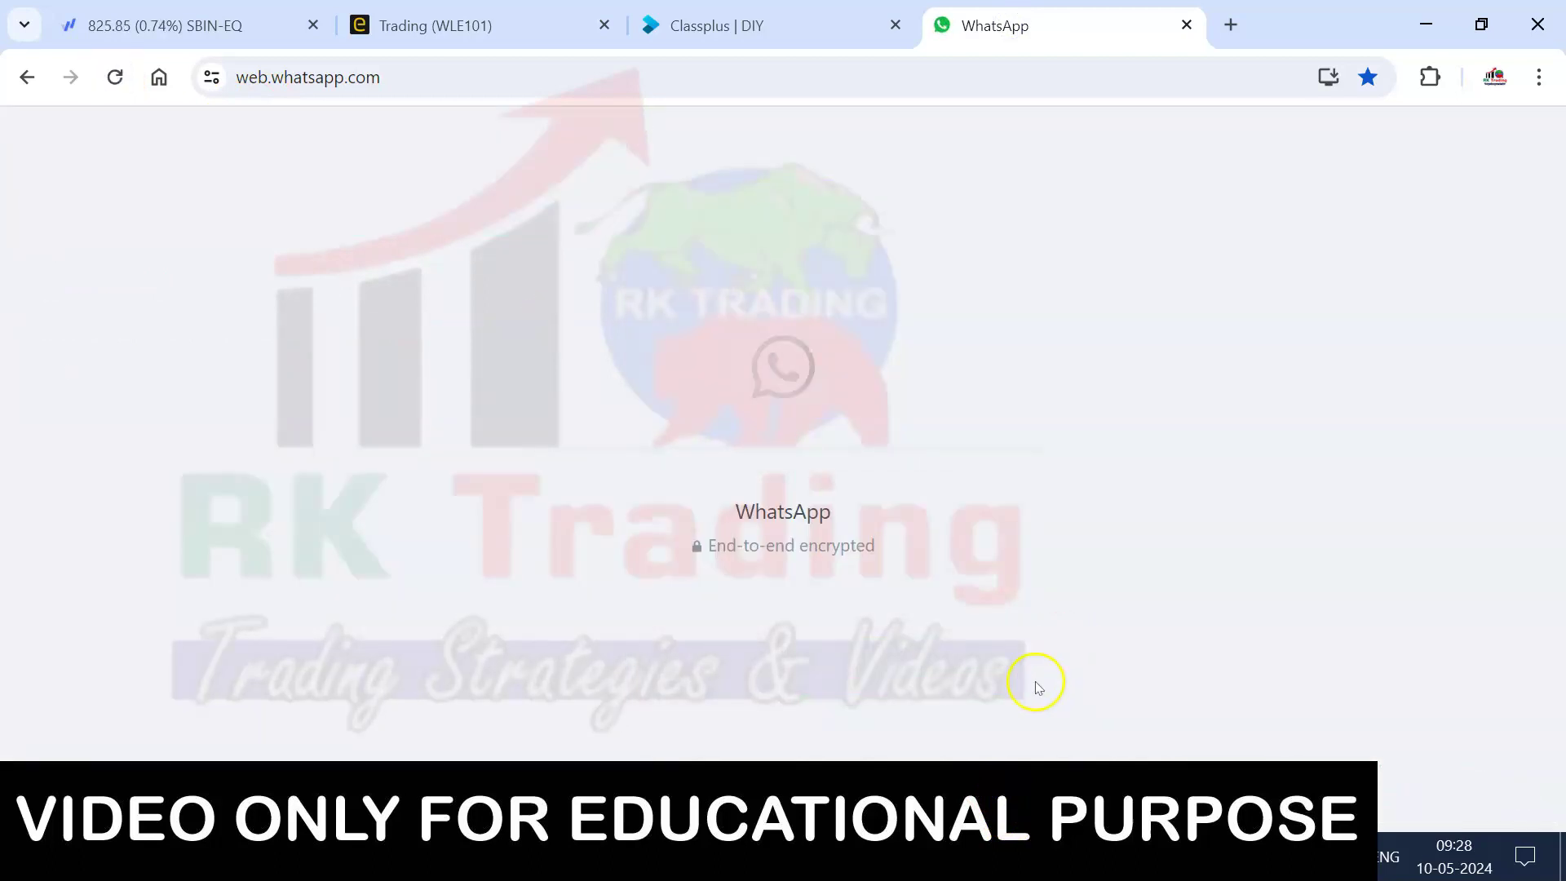
pyautogui.click(178, 31)
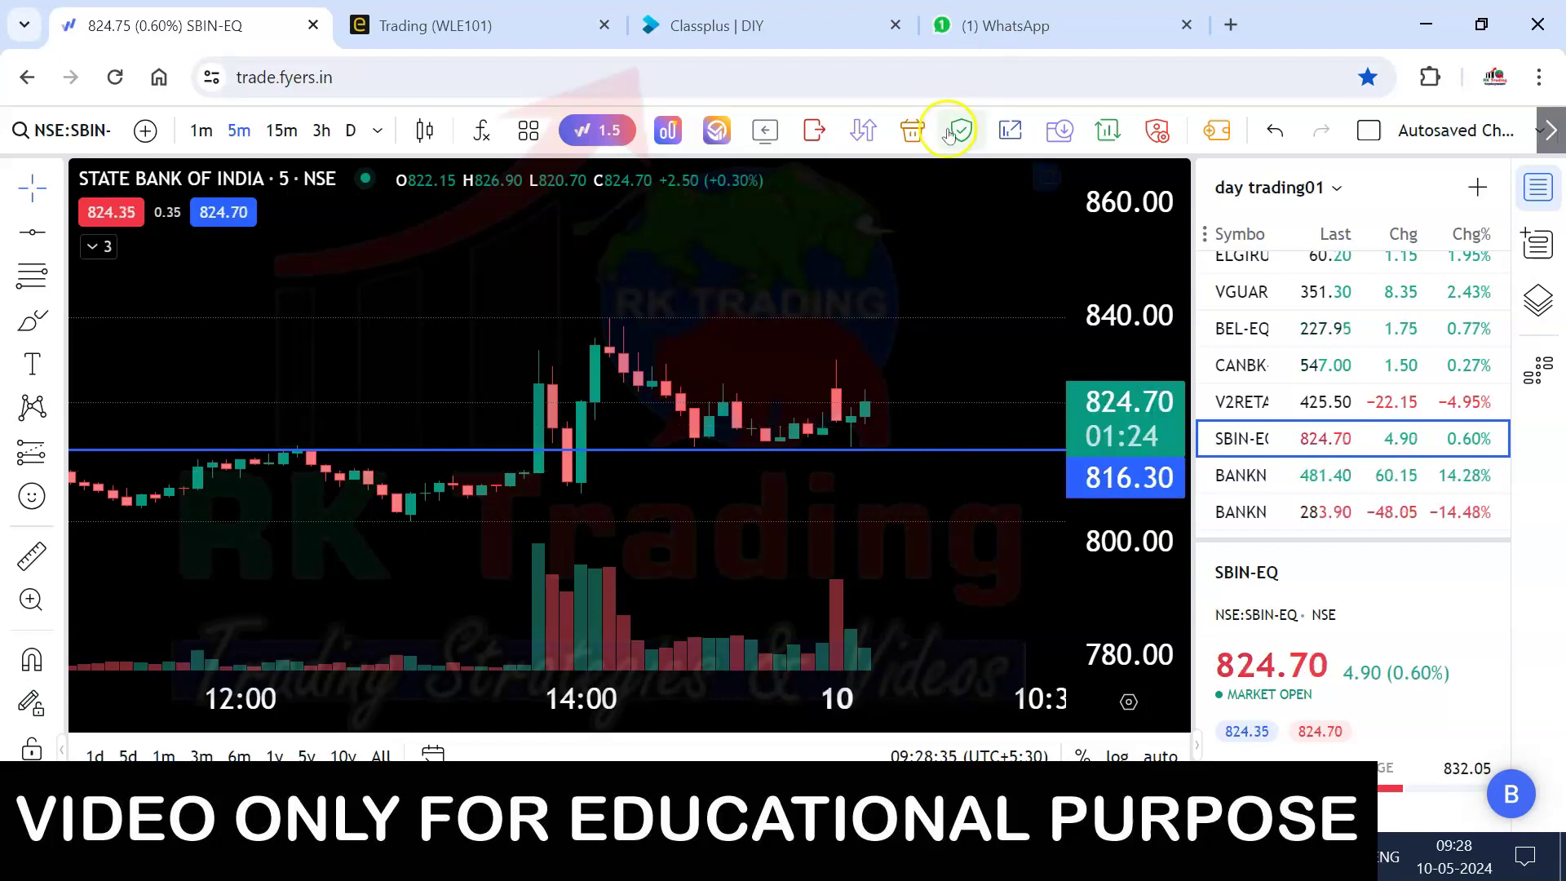
# - Switch to the Challenge1% workbook in Excel and copy the 10-05-2024 SBIN 840ce trade from row 40 into row 41
pyautogui.click(614, 857)
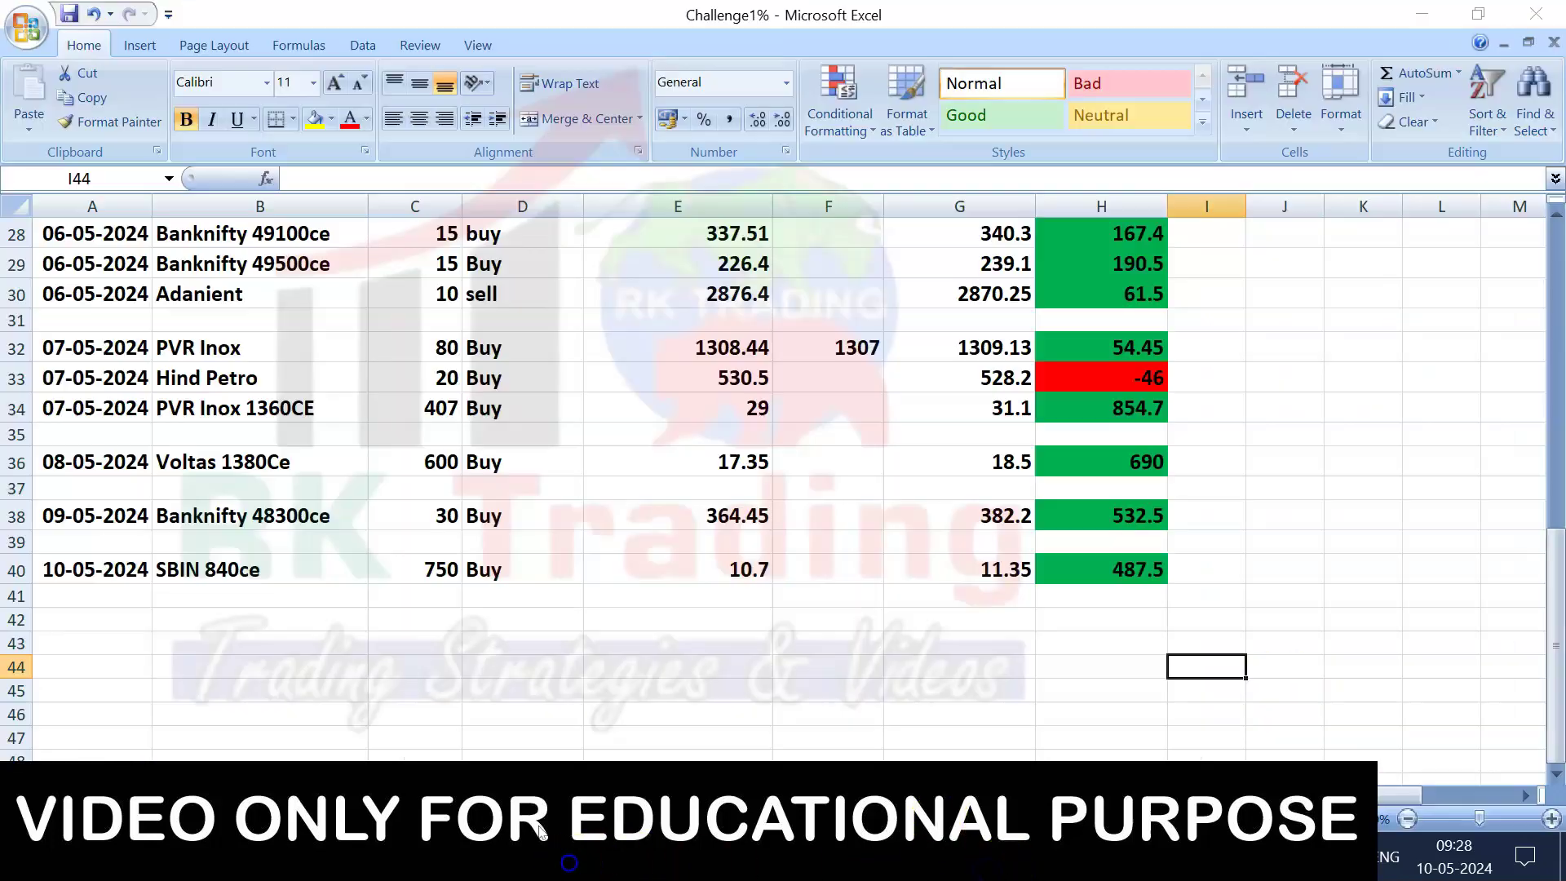
pyautogui.click(86, 570)
pyautogui.moveTo(85, 571); pyautogui.dragTo(1066, 563)
pyautogui.hotkey('ctrl', 'c')
pyautogui.click(105, 619)
pyautogui.click(114, 598)
pyautogui.hotkey('ctrl', 'v')
pyautogui.click(209, 640)
# - Open the scrip name in cell B41 for editing and select the digit 4 in its strike price
pyautogui.click(168, 598)
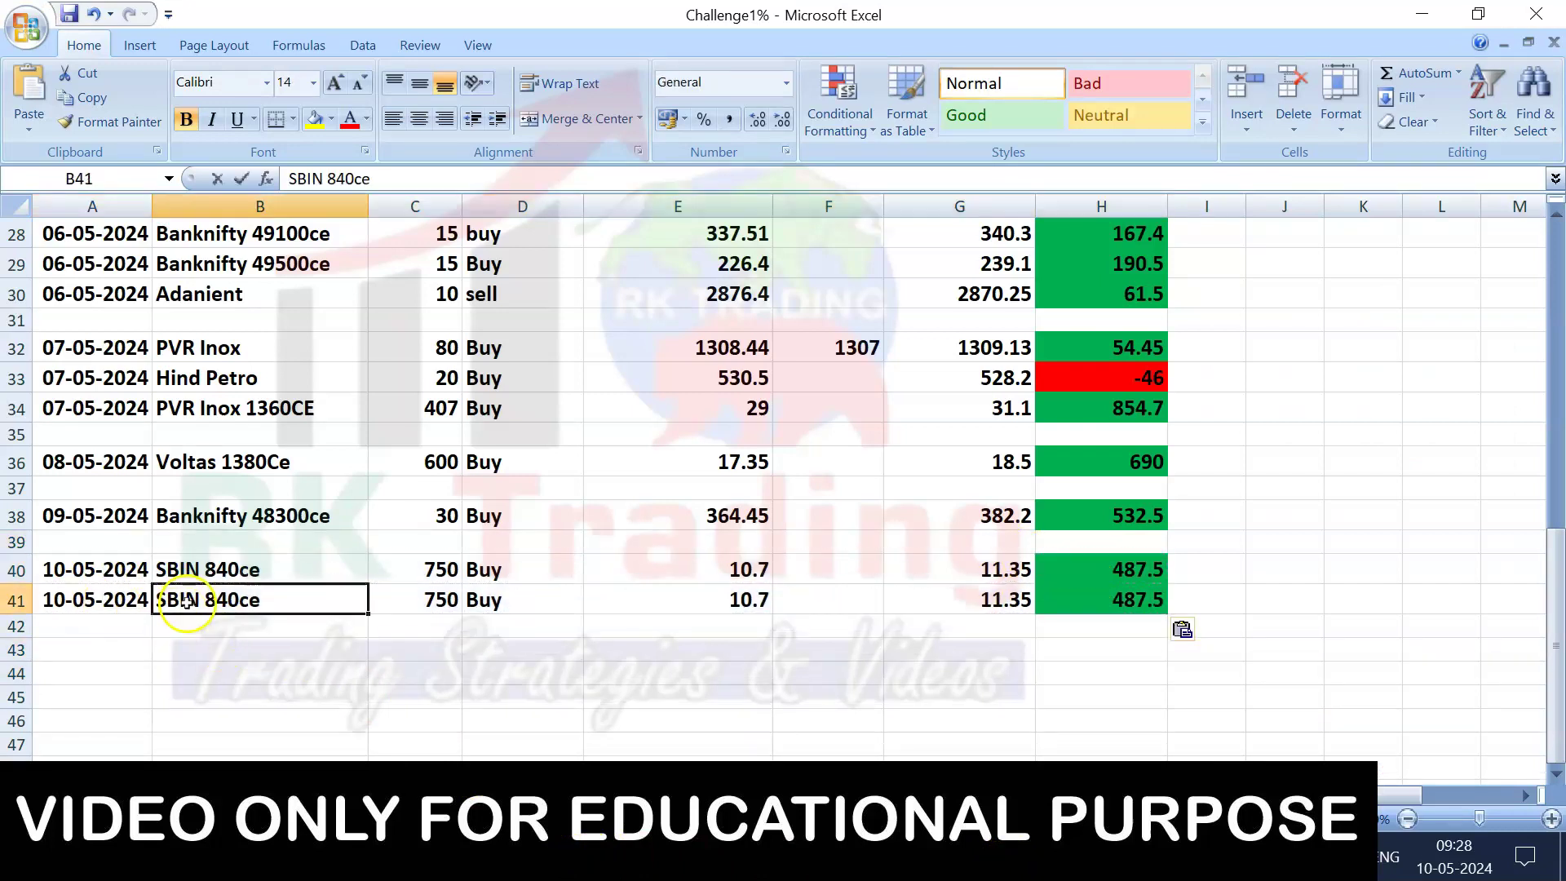
pyautogui.doubleClick(167, 598)
pyautogui.moveTo(216, 601); pyautogui.dragTo(227, 608)
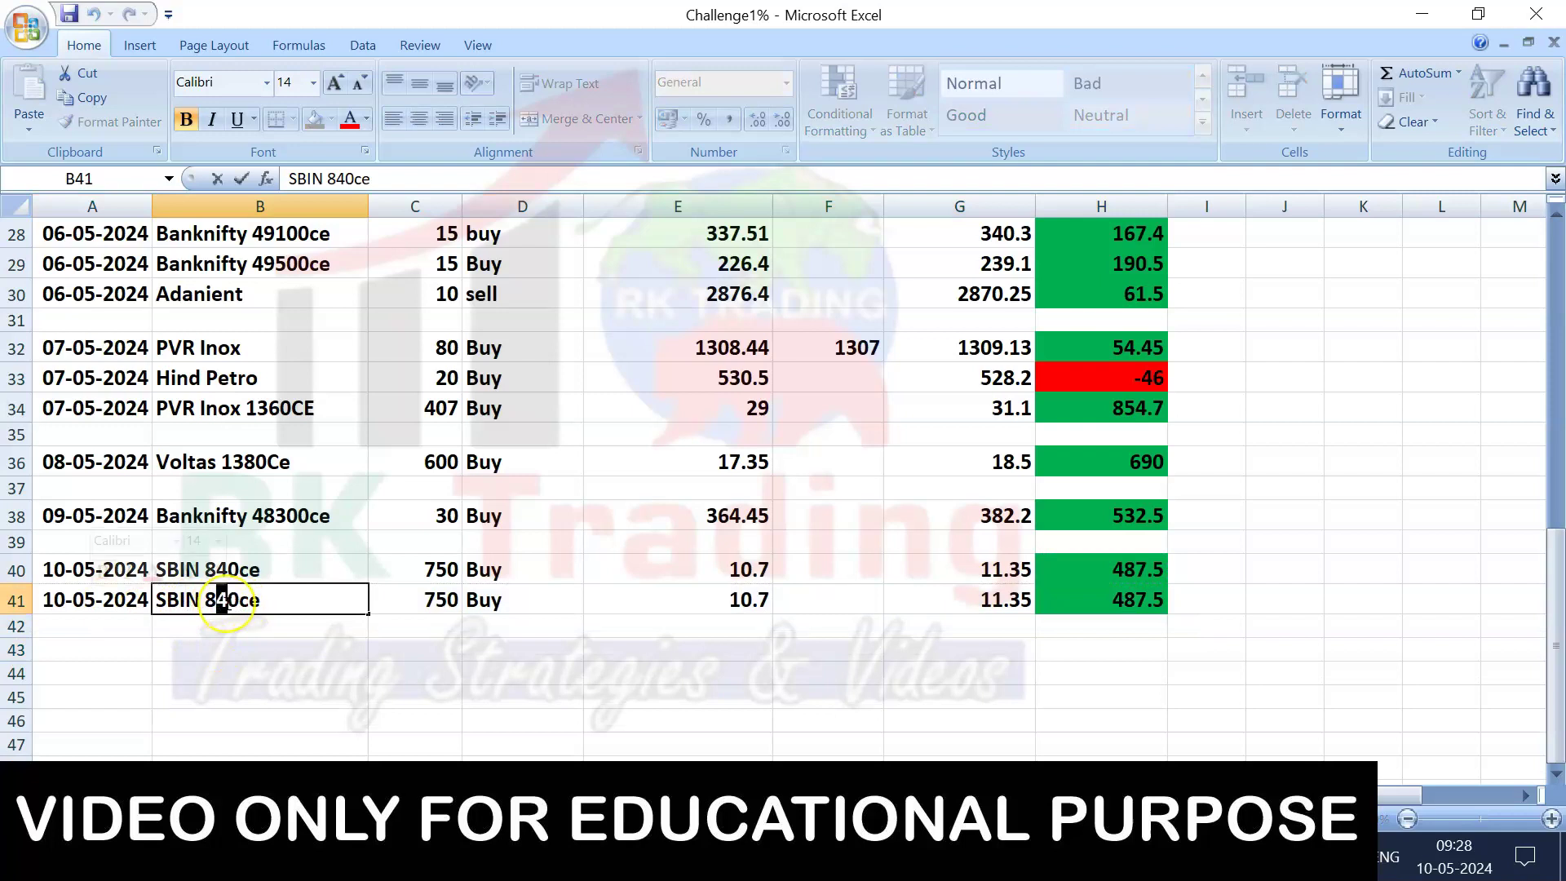